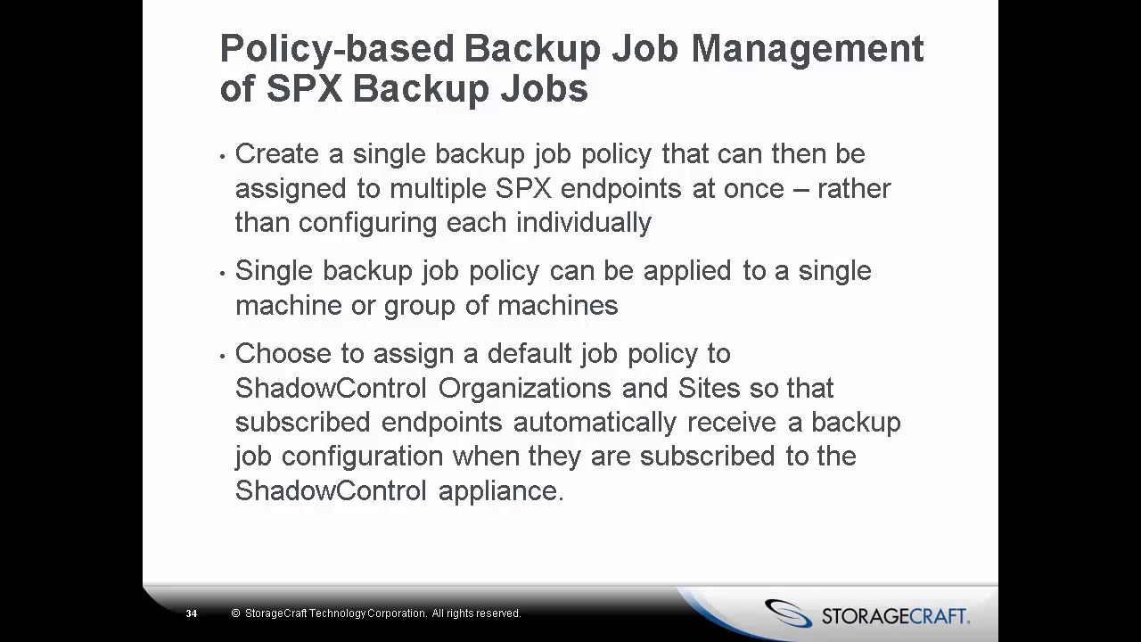
{"action": "key", "text": "Right"}
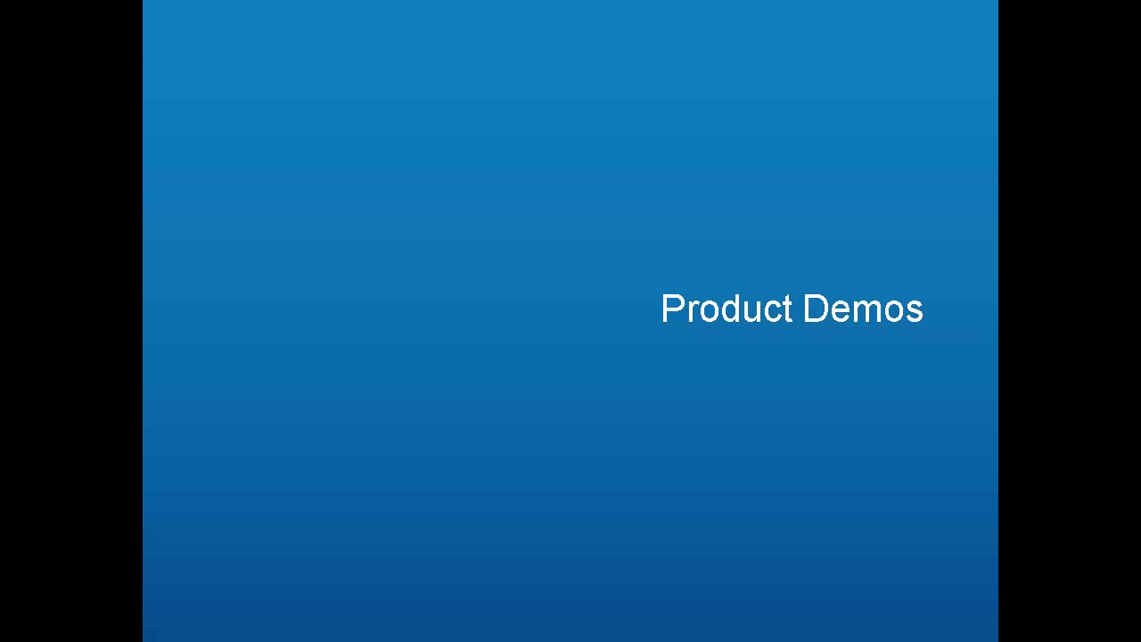
{"action": "key", "text": "Right"}
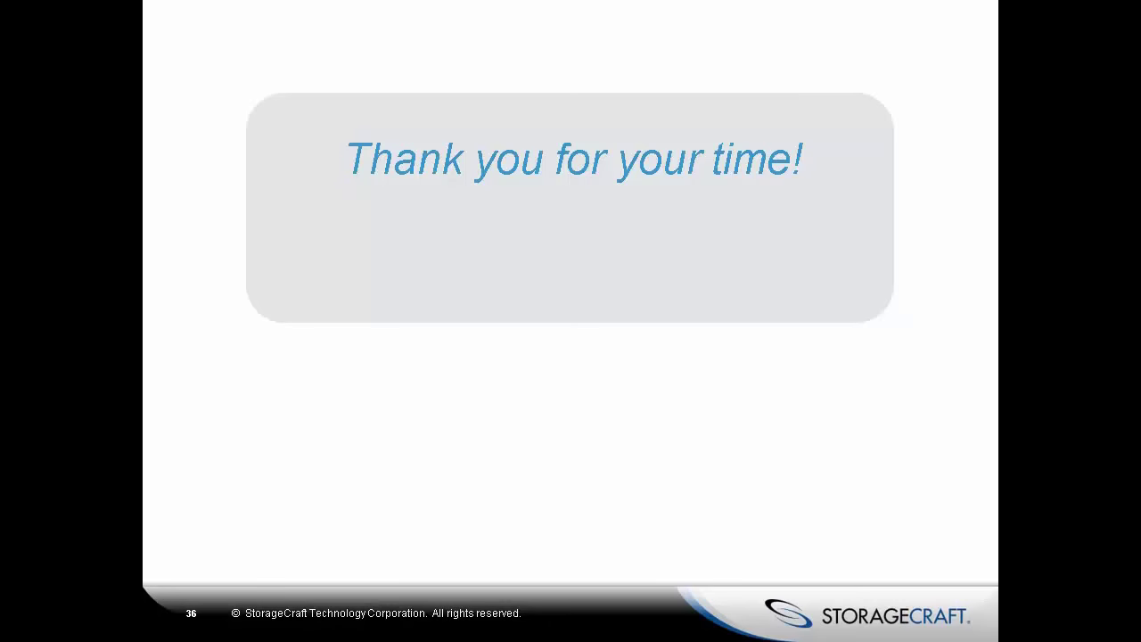
{"action": "key", "text": "Right"}
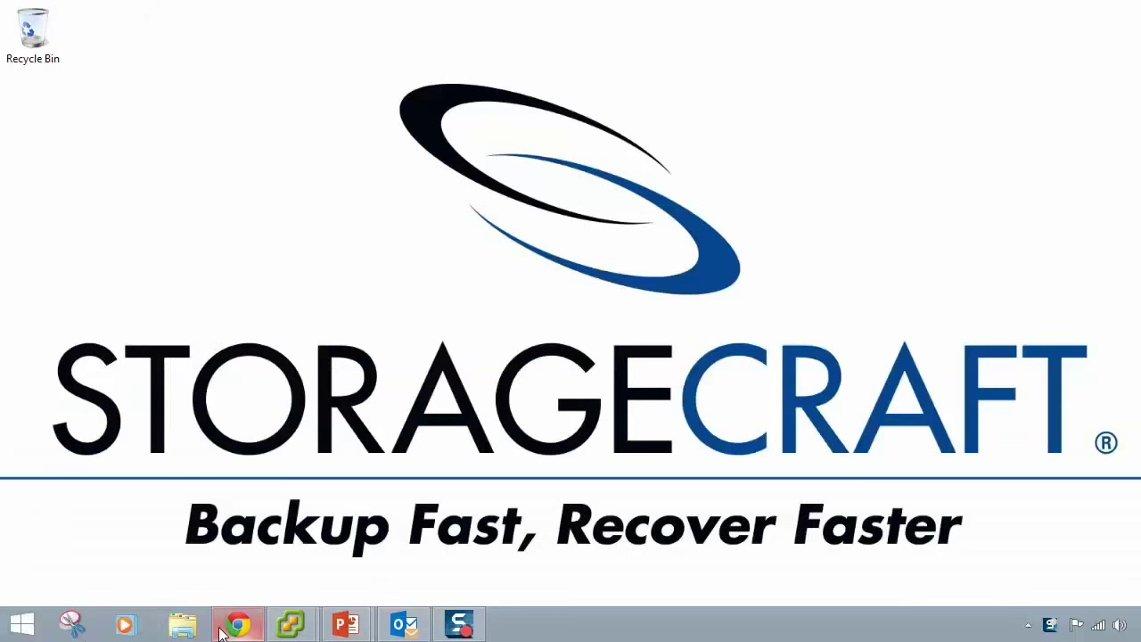
Switch to Chrome and examine the SPX Windows, silent install and Linux download entries on StorageCraft's Software Updates page
{"action": "left_click", "coordinate": [237, 624]}
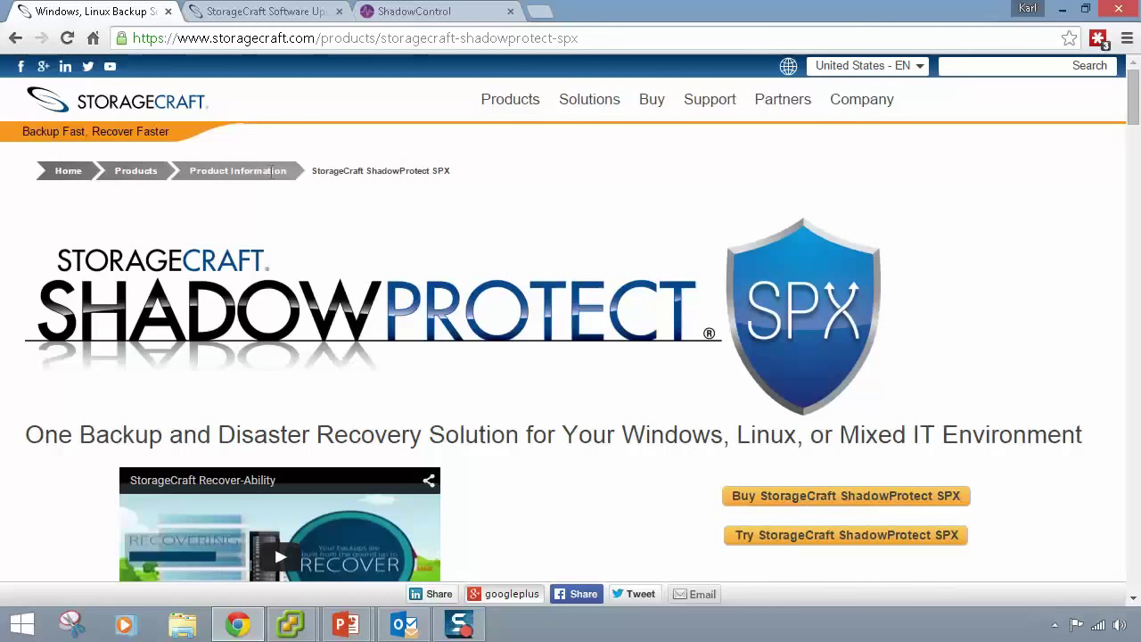
{"action": "left_click", "coordinate": [262, 11]}
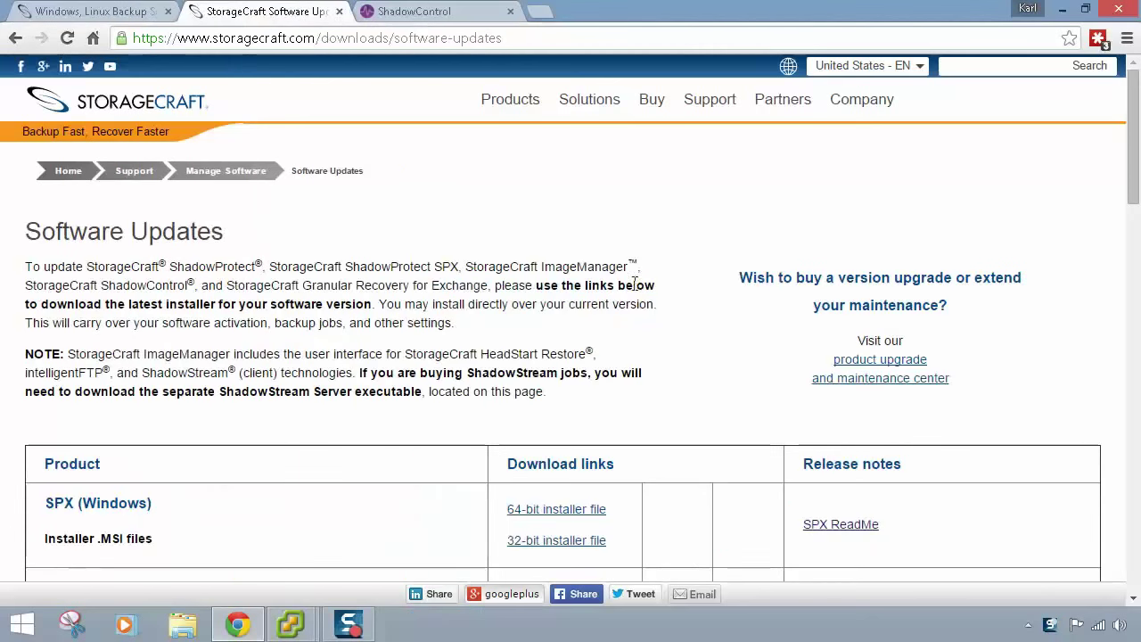
{"action": "scroll", "coordinate": [1136, 201], "scroll_direction": "down", "scroll_amount": 1}
{"action": "scroll", "coordinate": [1136, 201], "scroll_direction": "down", "scroll_amount": 1}
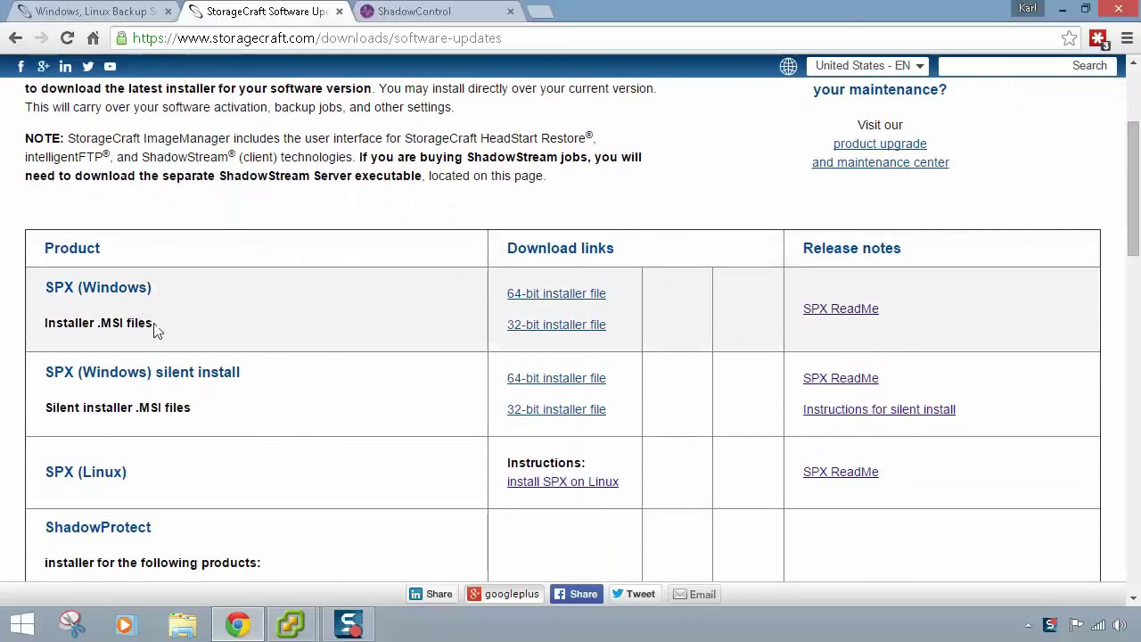
{"action": "left_click_drag", "start_coordinate": [153, 326], "coordinate": [103, 330]}
{"action": "double_click", "coordinate": [105, 327]}
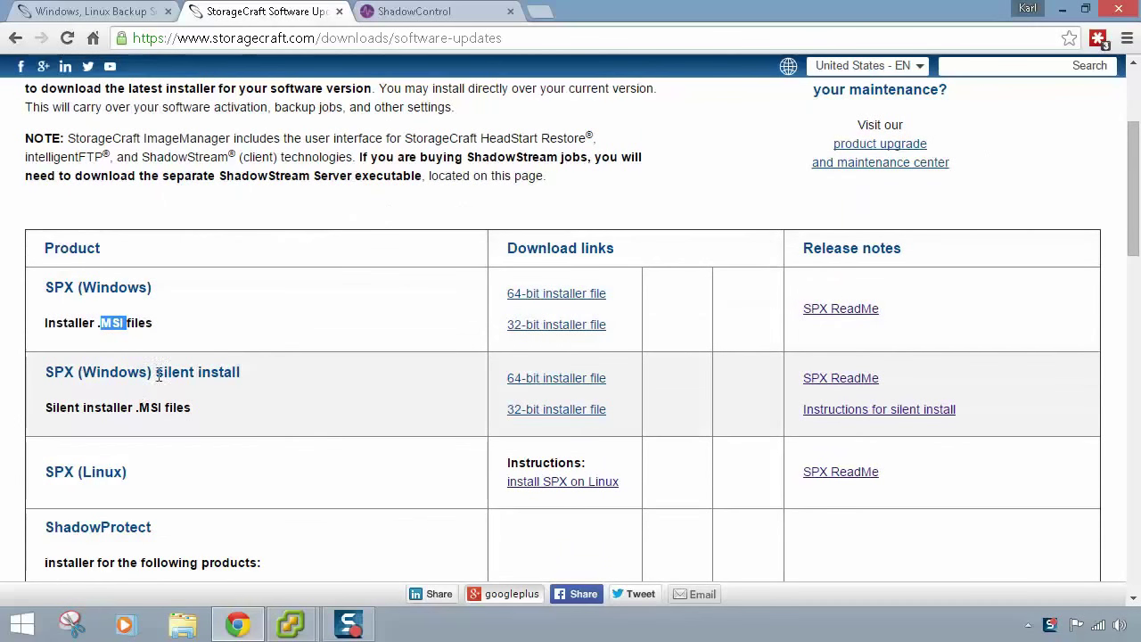
{"action": "left_click_drag", "start_coordinate": [156, 372], "coordinate": [223, 375]}
{"action": "left_click", "coordinate": [223, 374]}
{"action": "double_click", "coordinate": [148, 410]}
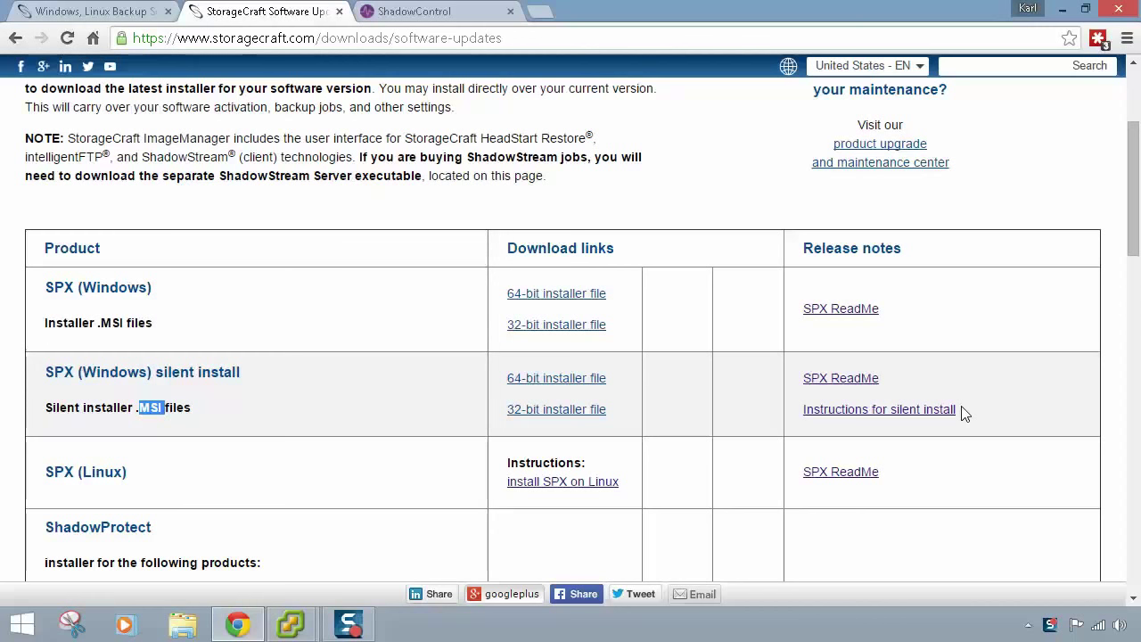
{"action": "left_click", "coordinate": [433, 333]}
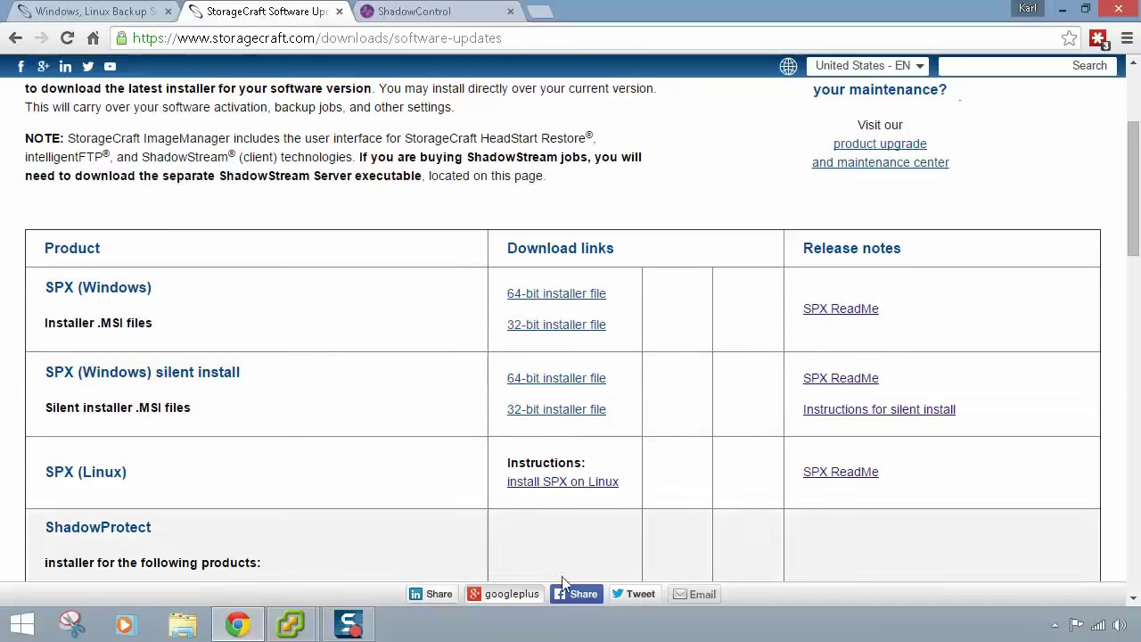
Switch to the vSphere console of the rd01.stc.local virtual machine and show it full screen
{"action": "mouse_move", "coordinate": [295, 626]}
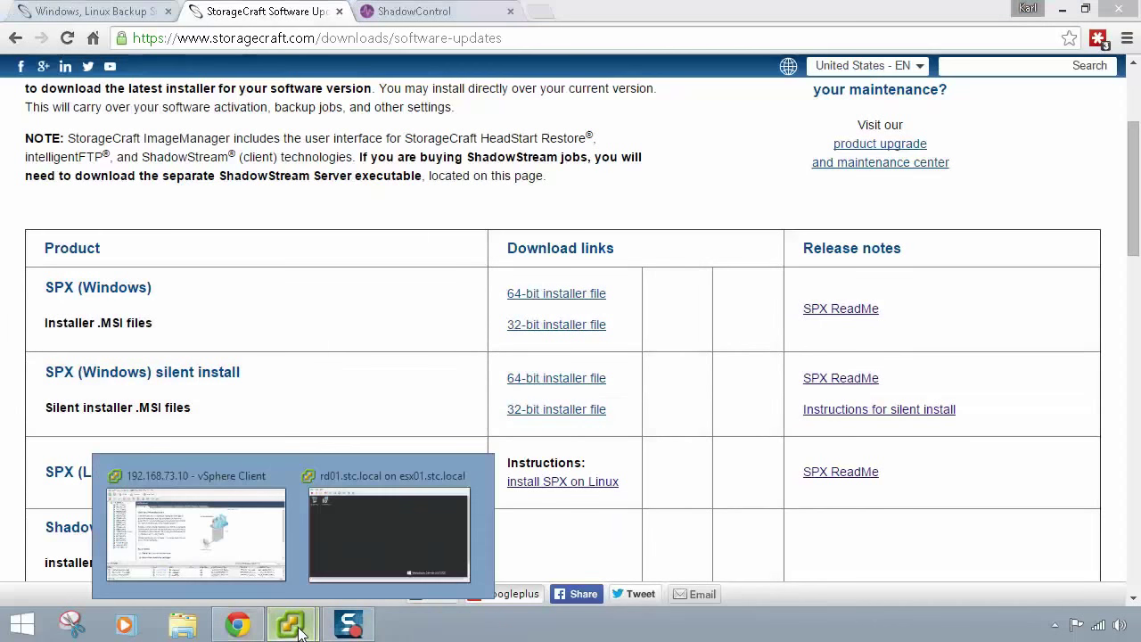
{"action": "left_click", "coordinate": [380, 543]}
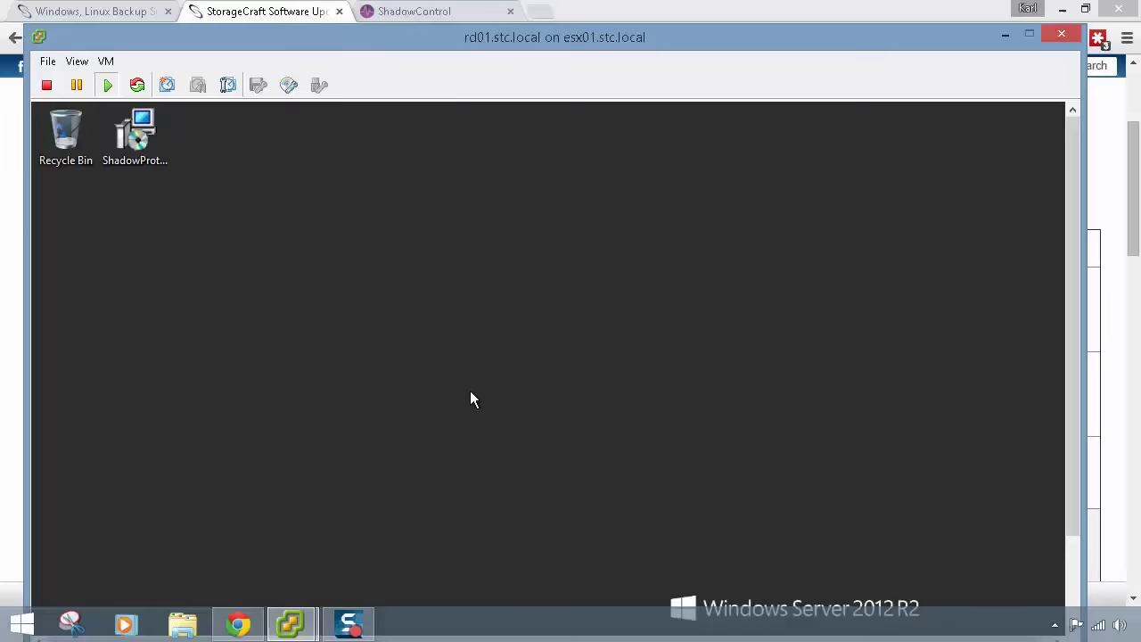
{"action": "key", "text": "ctrl+alt+Return"}
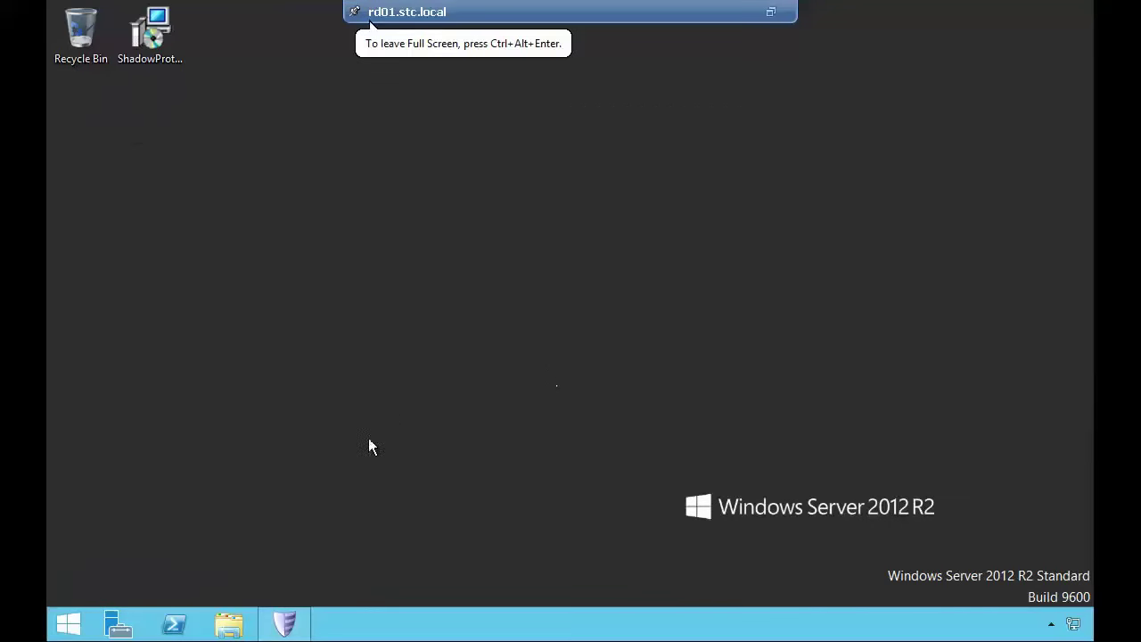
Open the StorageCraft ShadowProtect console and run an incremental backup of the Server backup1 job
{"action": "left_click", "coordinate": [284, 624]}
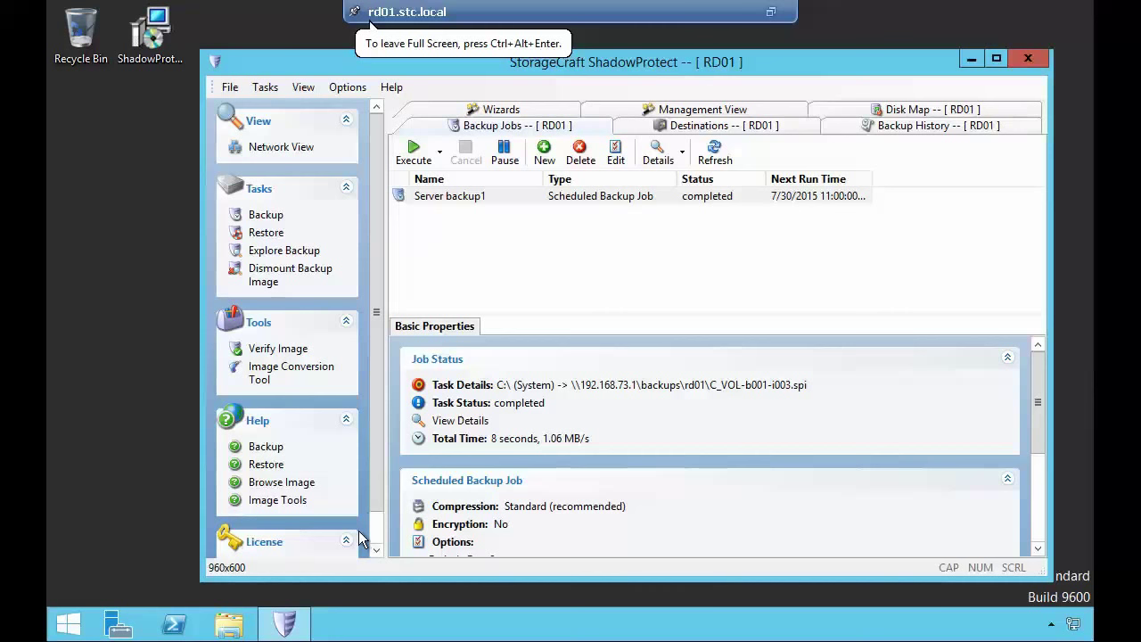
{"action": "right_click", "coordinate": [489, 197]}
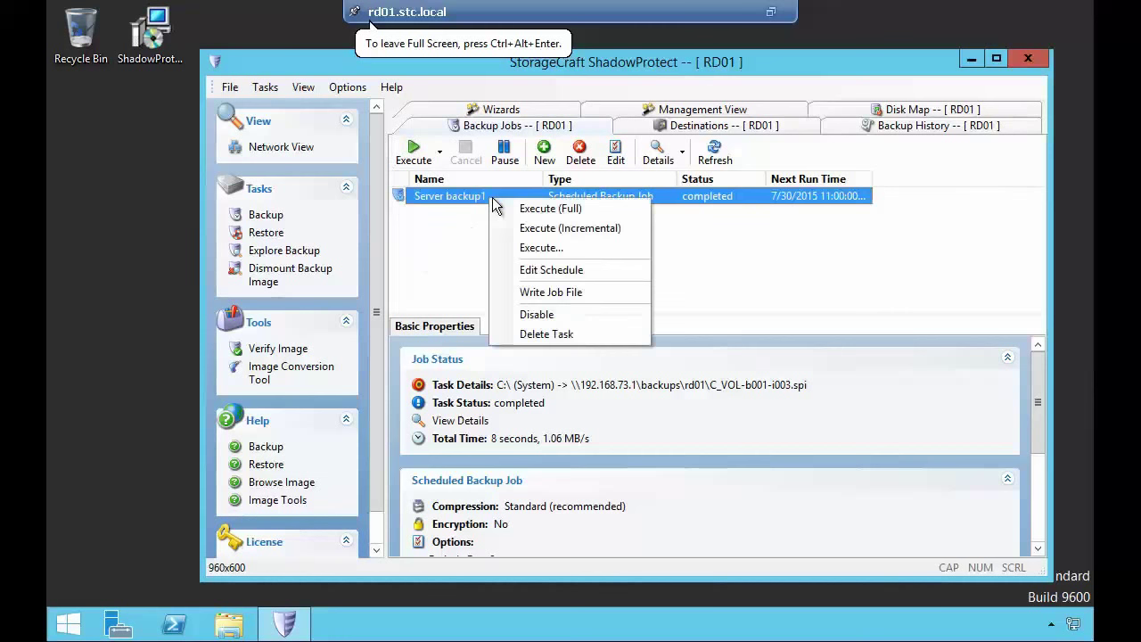
{"action": "left_click", "coordinate": [547, 230]}
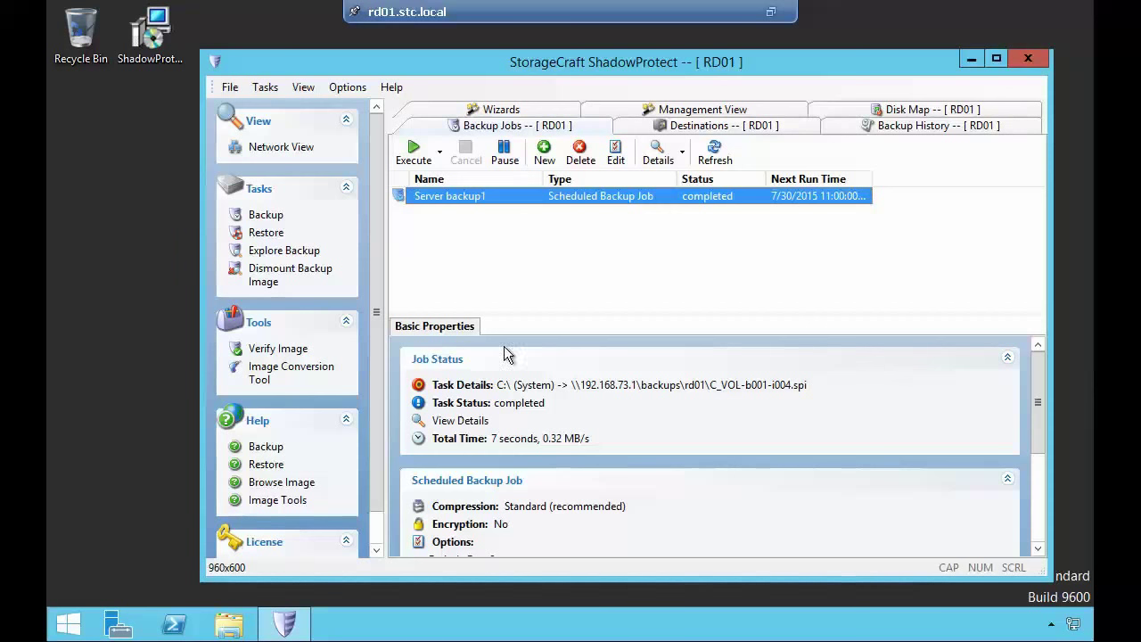
Review the Server backup1 job's detailed log through to its last entries, and close the ShadowProtect console
{"action": "left_click", "coordinate": [456, 420]}
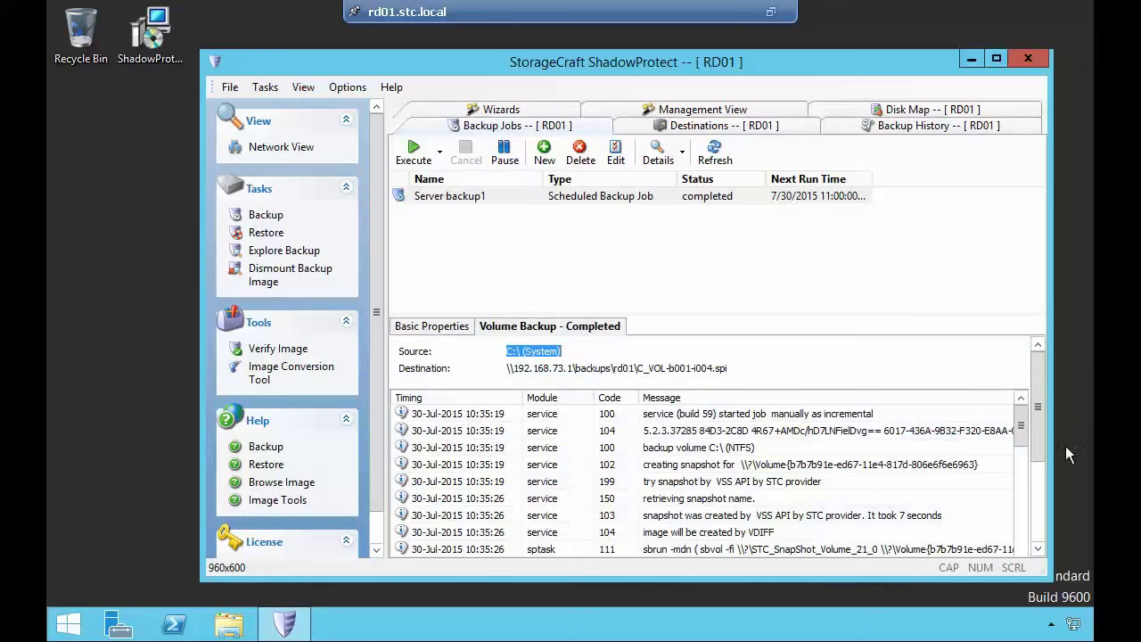
{"action": "left_click_drag", "start_coordinate": [1021, 426], "coordinate": [1034, 564]}
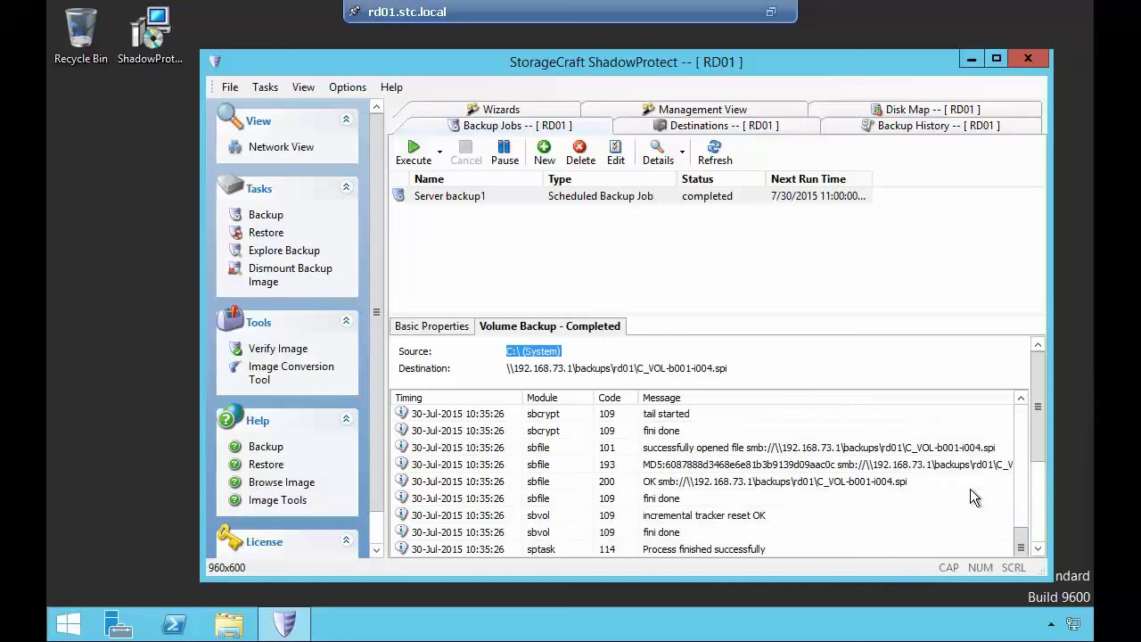
{"action": "left_click", "coordinate": [1028, 59]}
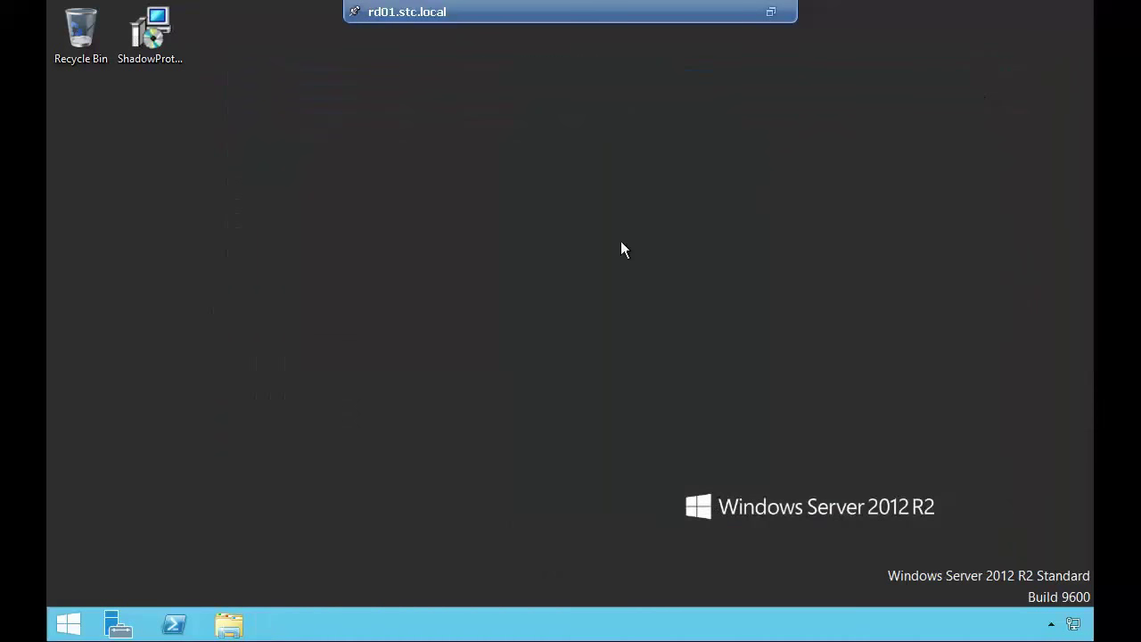
Start the ShadowProtect SPX installer from the desktop and accept the license agreement terms
{"action": "left_click", "coordinate": [155, 45]}
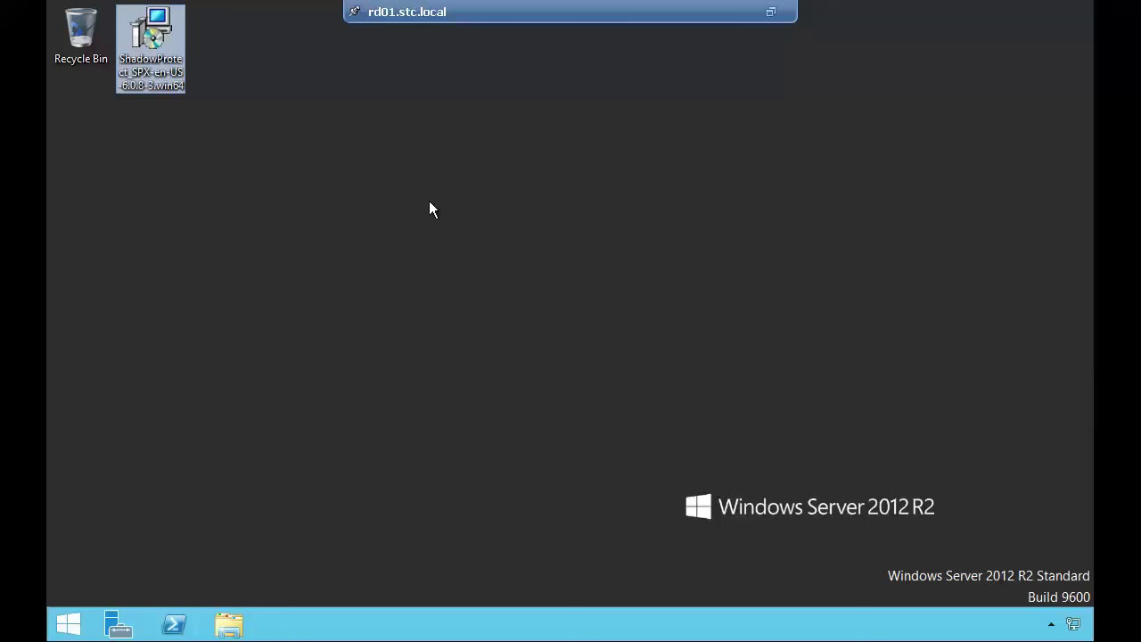
{"action": "double_click", "coordinate": [149, 35]}
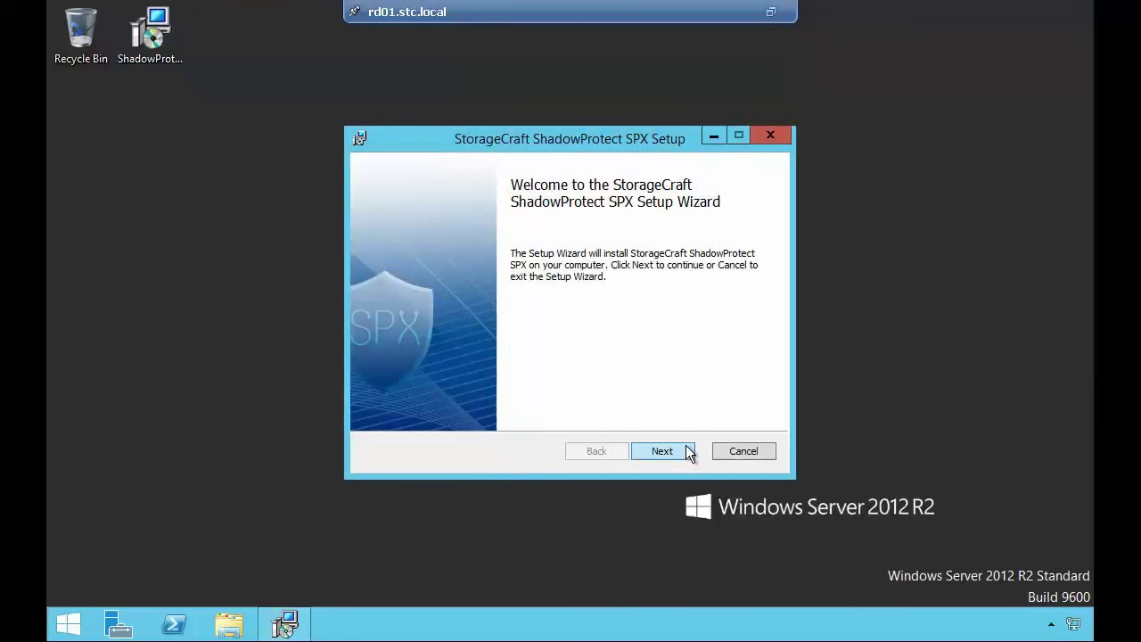
{"action": "left_click", "coordinate": [686, 445]}
{"action": "left_click", "coordinate": [540, 411]}
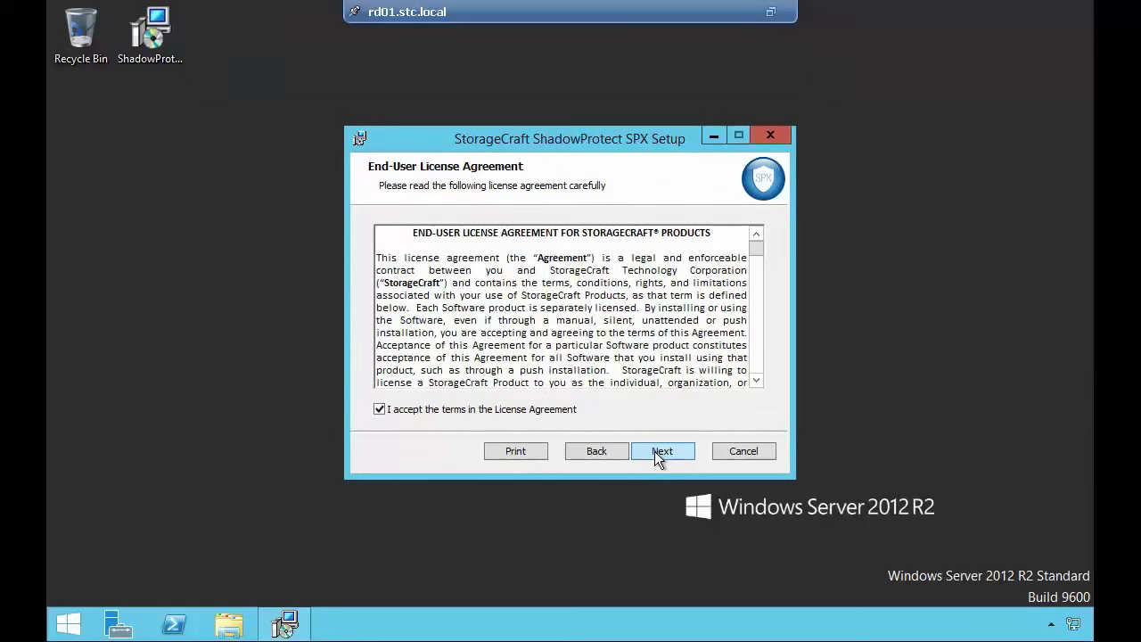
{"action": "left_click", "coordinate": [658, 452]}
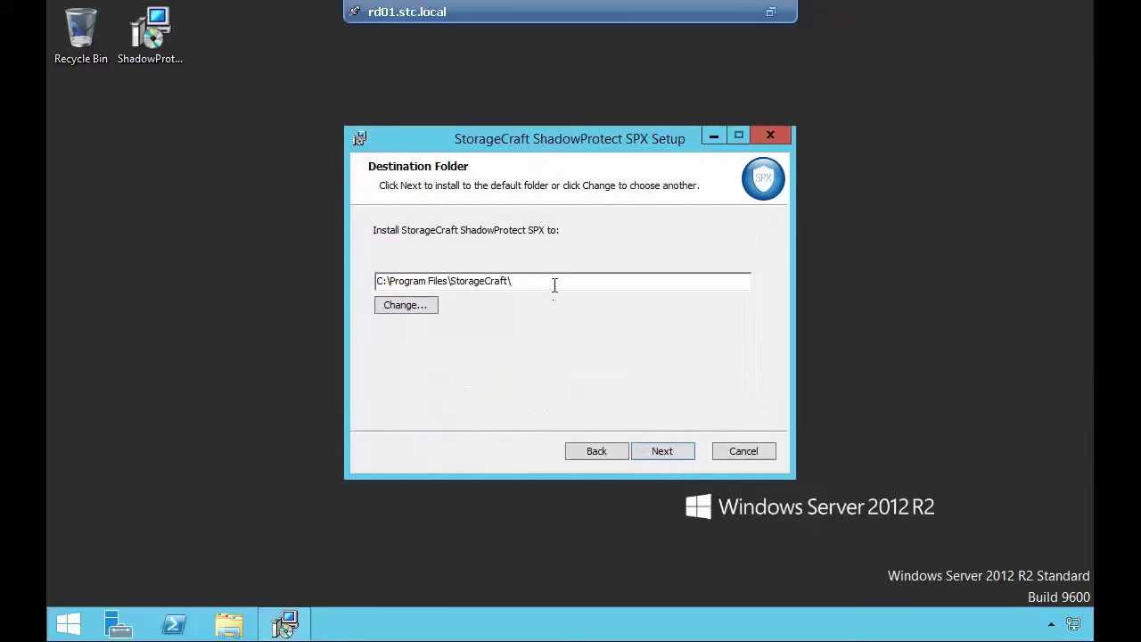
Install ShadowProtect SPX to the default folder C:\Program Files\StorageCraft\ and finish the setup wizard
{"action": "left_click_drag", "start_coordinate": [583, 283], "coordinate": [359, 278]}
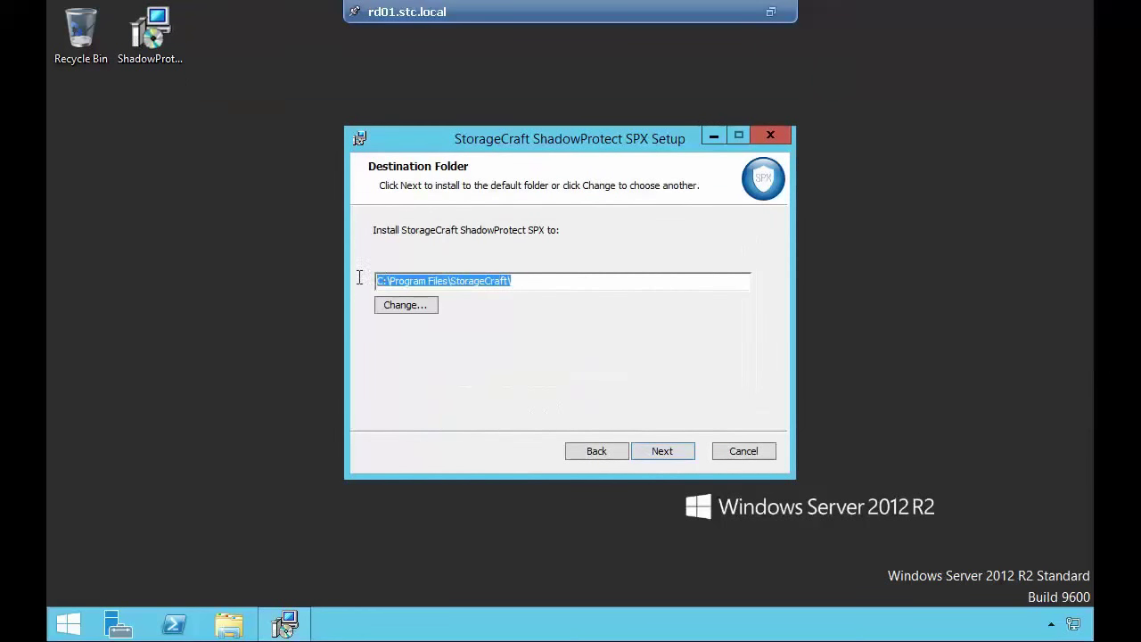
{"action": "left_click", "coordinate": [591, 283]}
{"action": "left_click", "coordinate": [663, 450]}
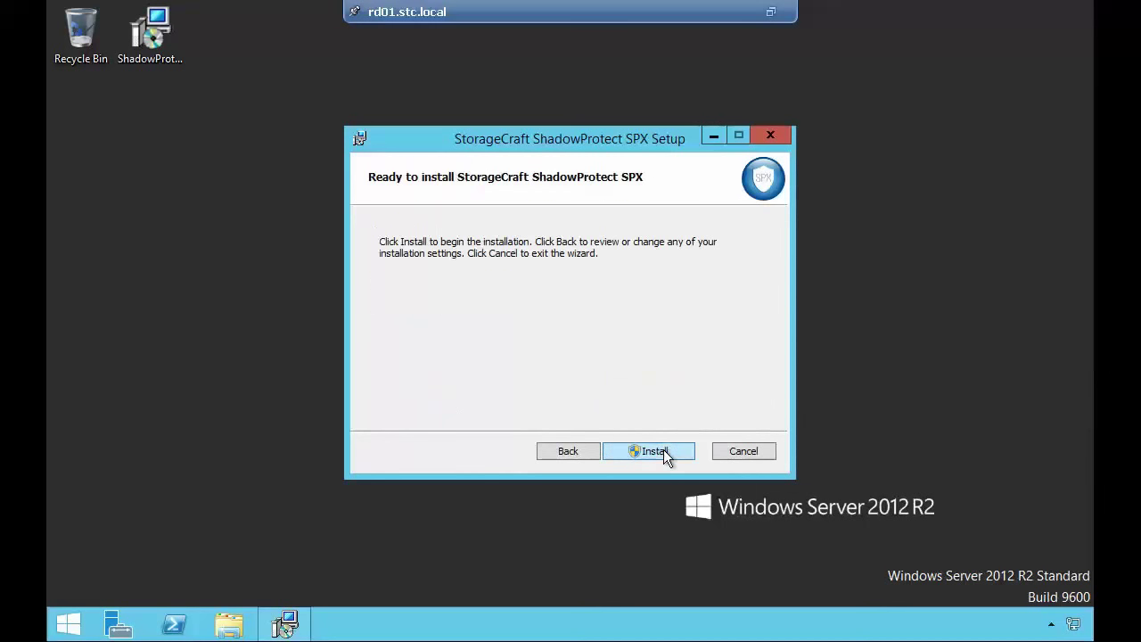
{"action": "left_click", "coordinate": [669, 451]}
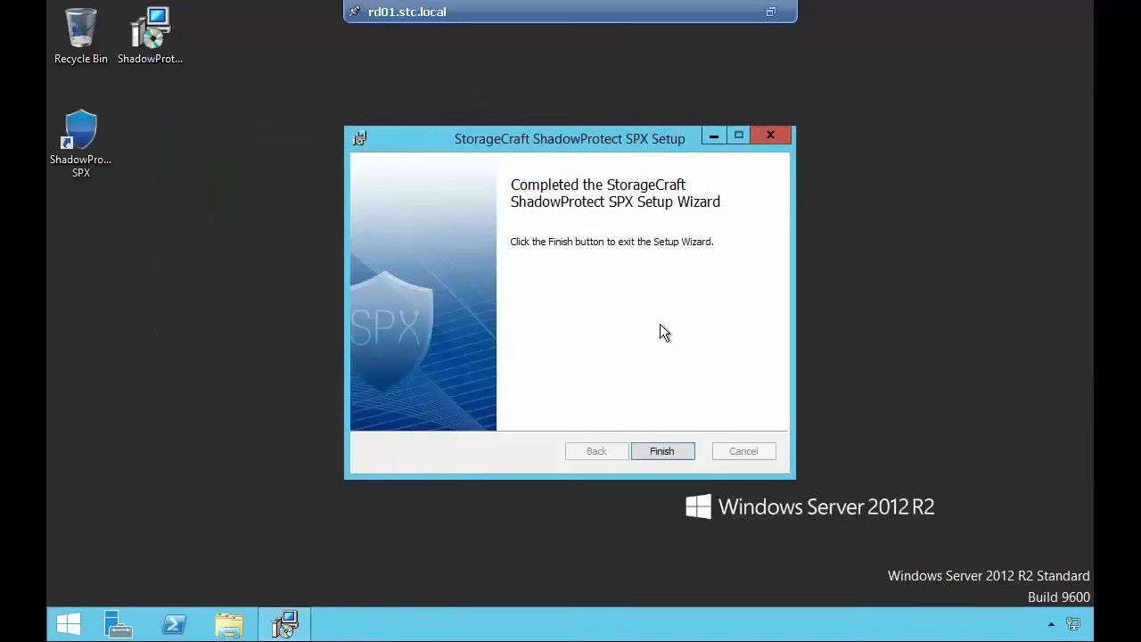
{"action": "left_click", "coordinate": [677, 448]}
{"action": "left_click", "coordinate": [505, 353]}
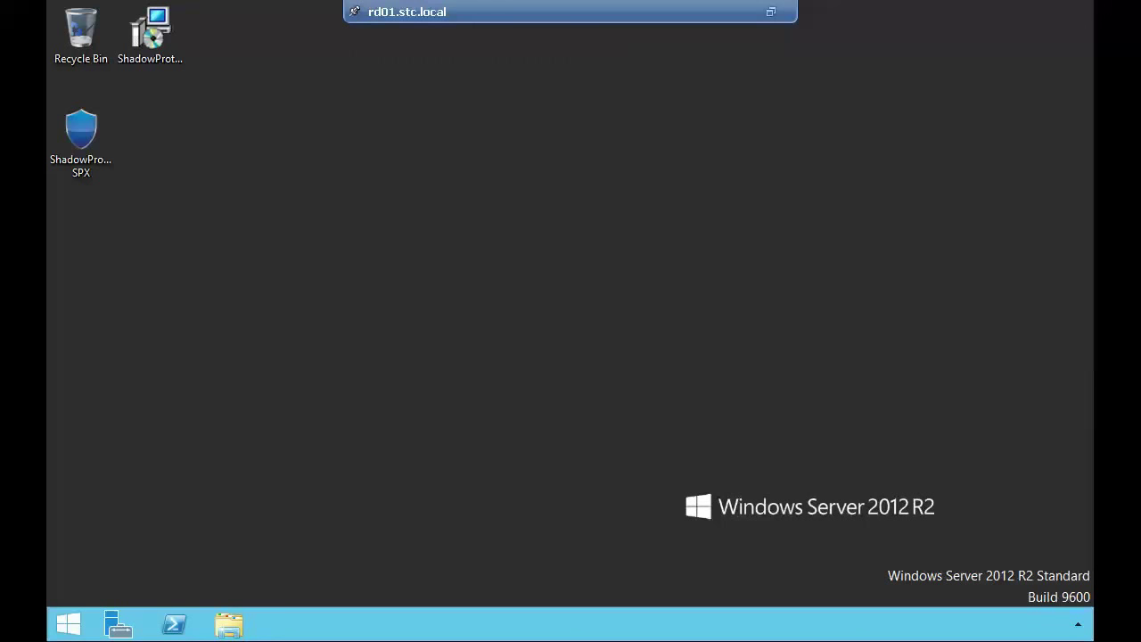
Inspect the old ShadowProtect and CMD folders under C:\Program Files (x86)\StorageCraft, and close File Explorer
{"action": "left_click", "coordinate": [228, 624]}
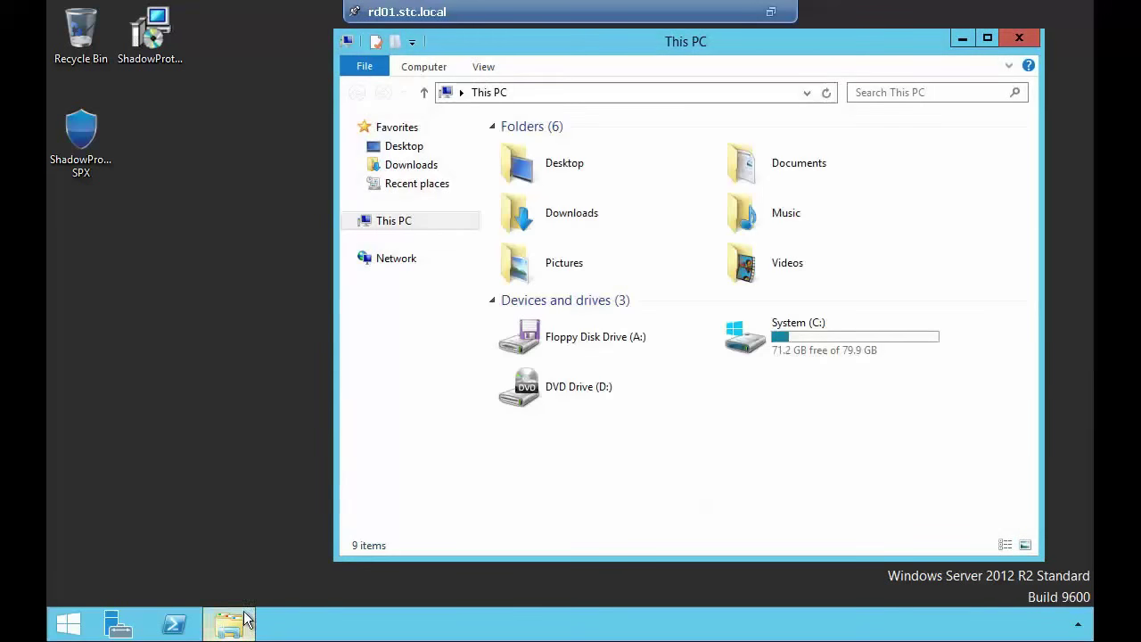
{"action": "double_click", "coordinate": [807, 332]}
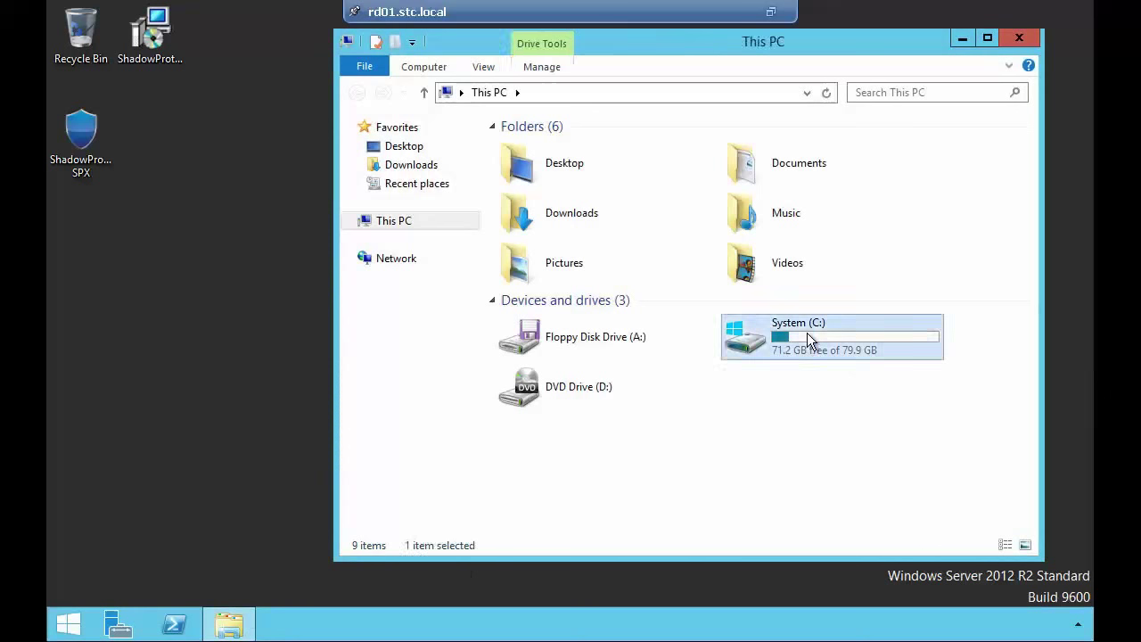
{"action": "double_click", "coordinate": [638, 221]}
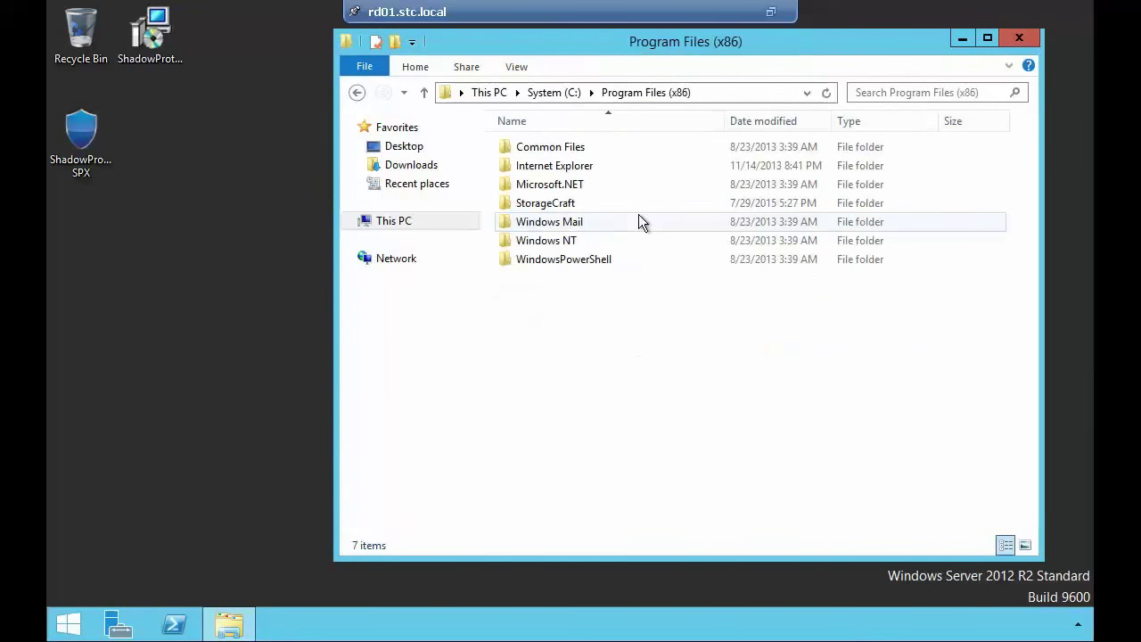
{"action": "double_click", "coordinate": [640, 200]}
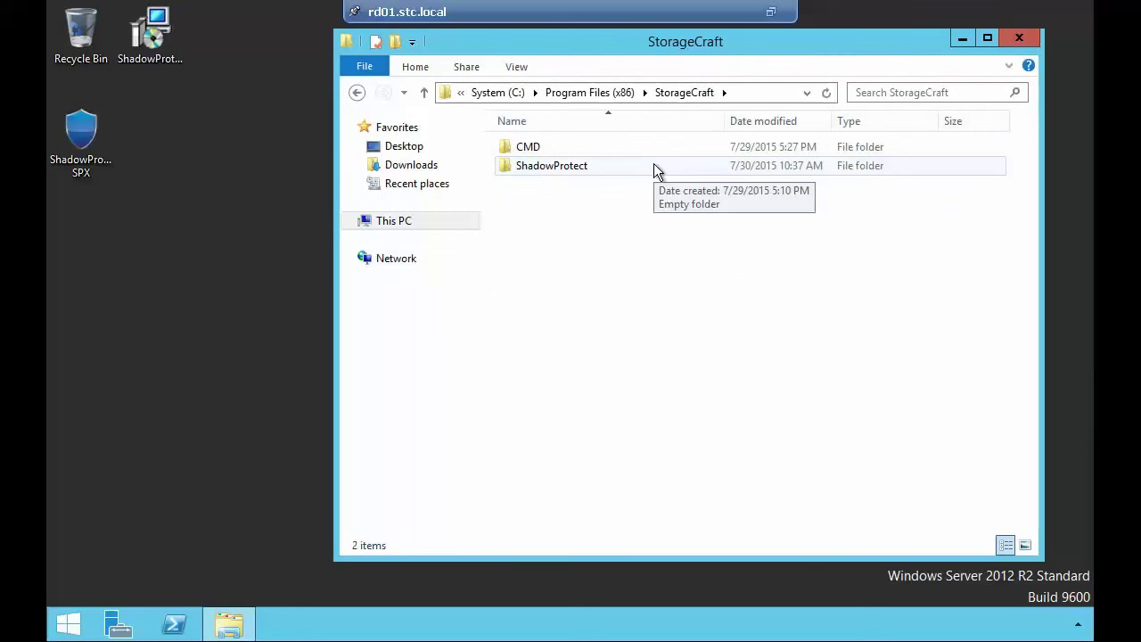
{"action": "double_click", "coordinate": [654, 164]}
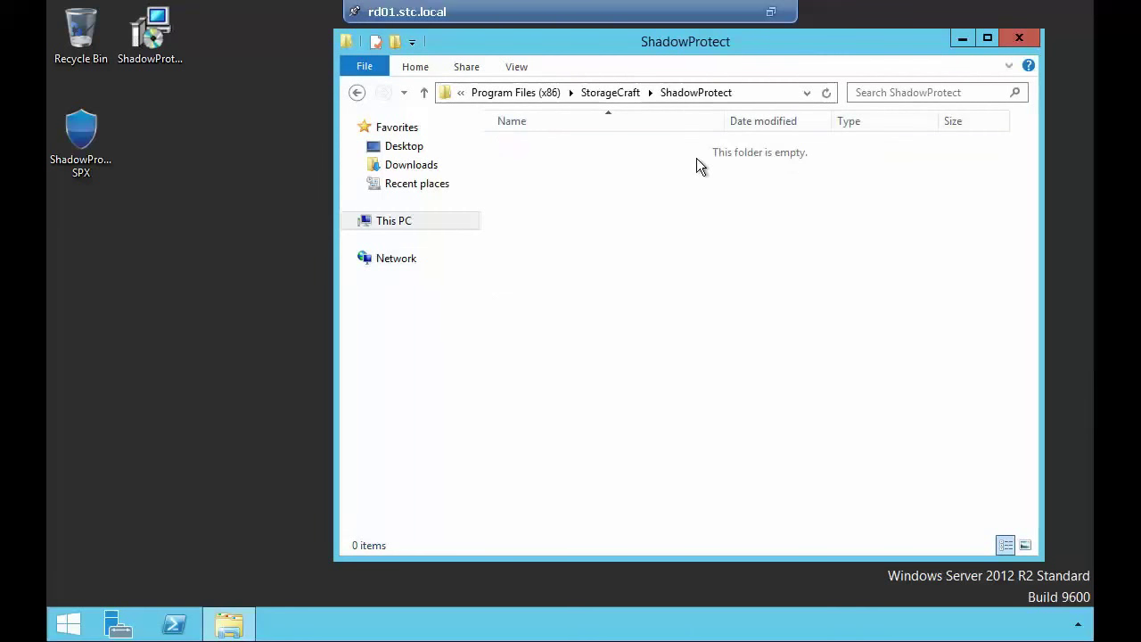
{"action": "left_click", "coordinate": [613, 92]}
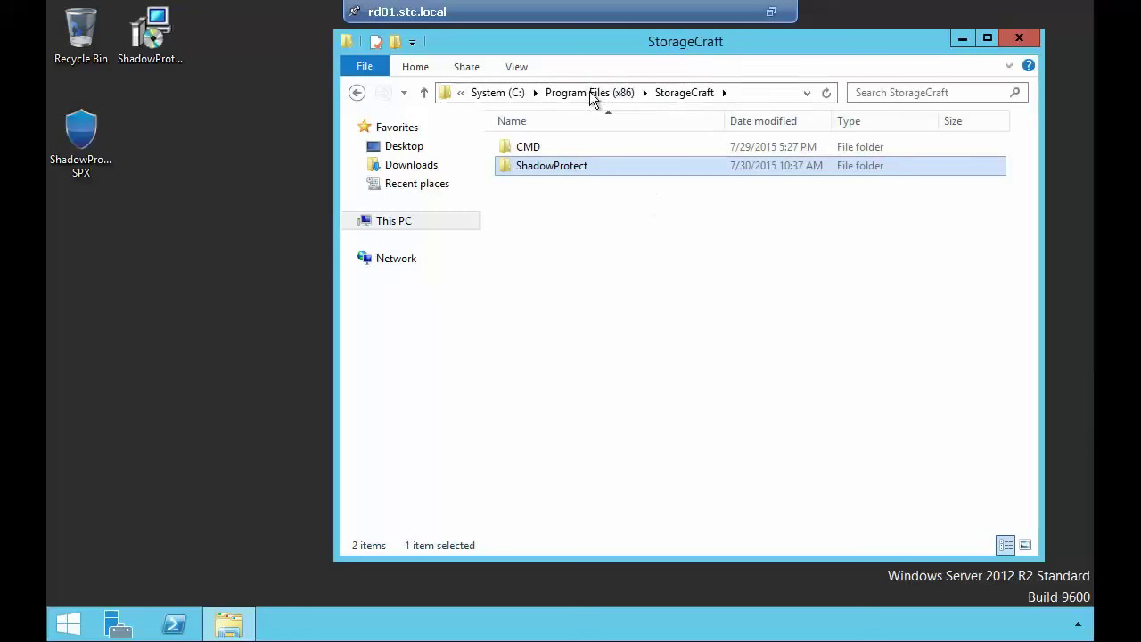
{"action": "left_click", "coordinate": [578, 147]}
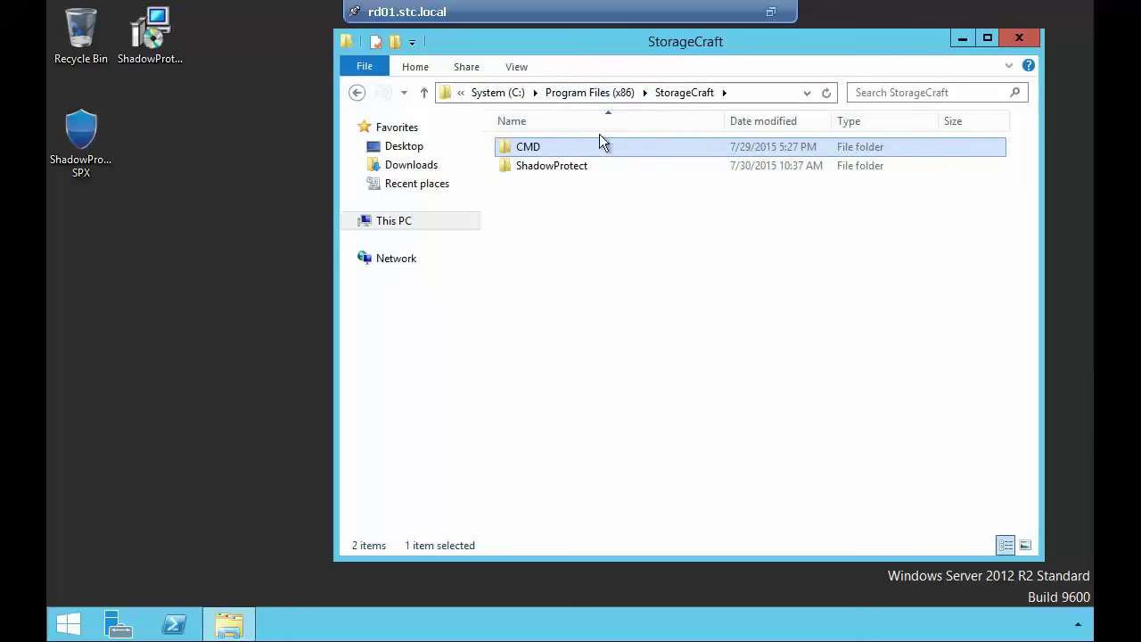
{"action": "left_click", "coordinate": [1020, 42]}
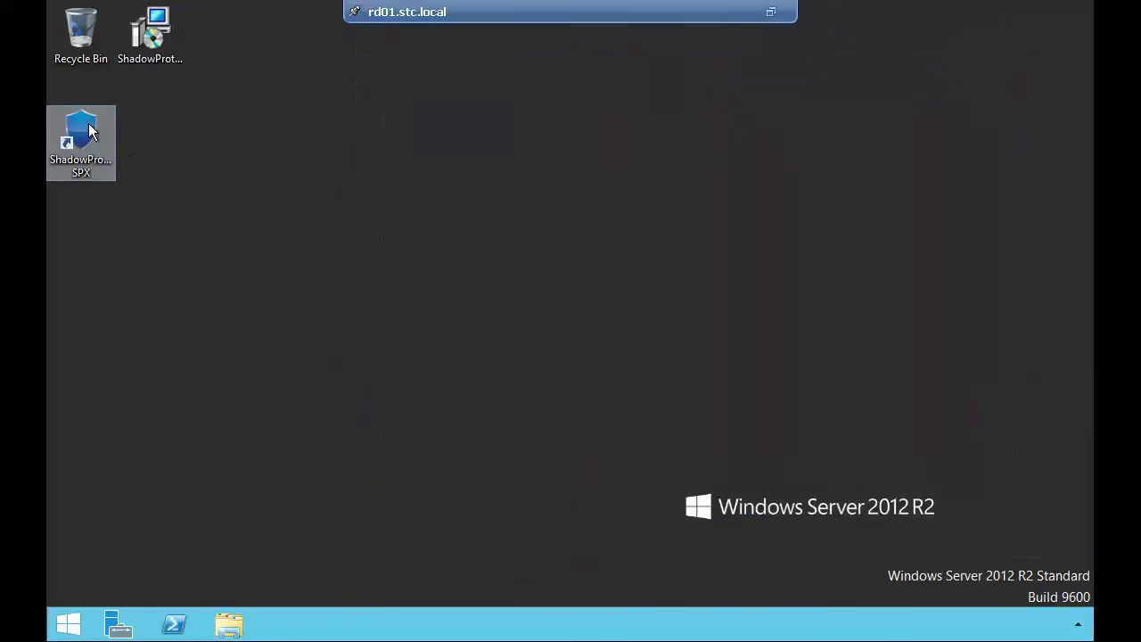
Open the ShadowProtect SPX console, check the New Remote Session login options, and return to Local Session
{"action": "double_click", "coordinate": [90, 133]}
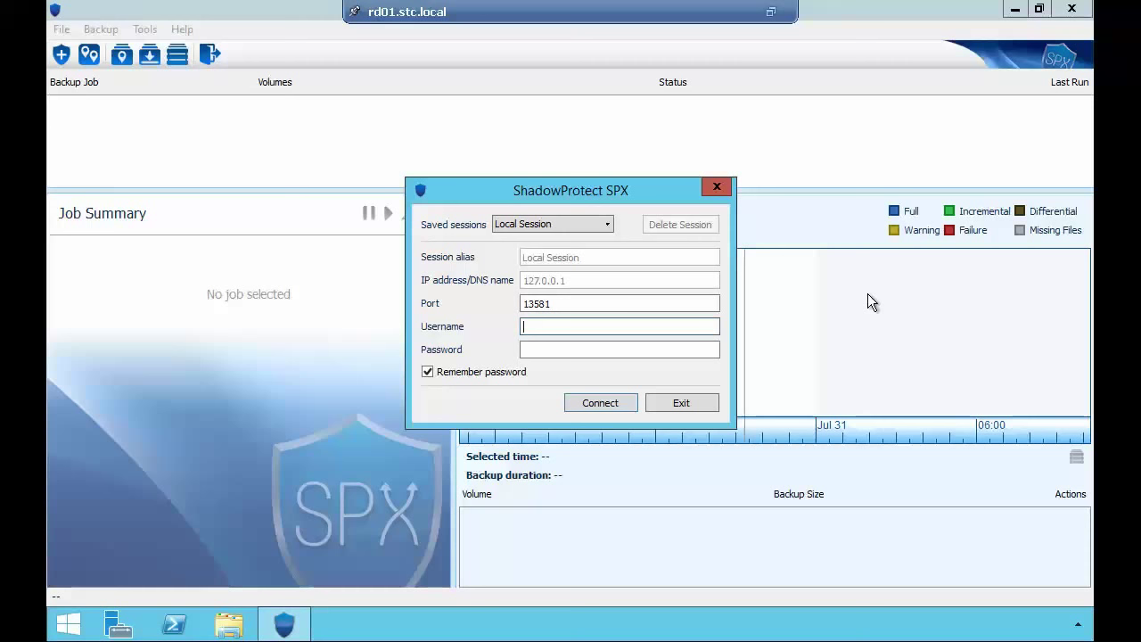
{"action": "left_click", "coordinate": [553, 226]}
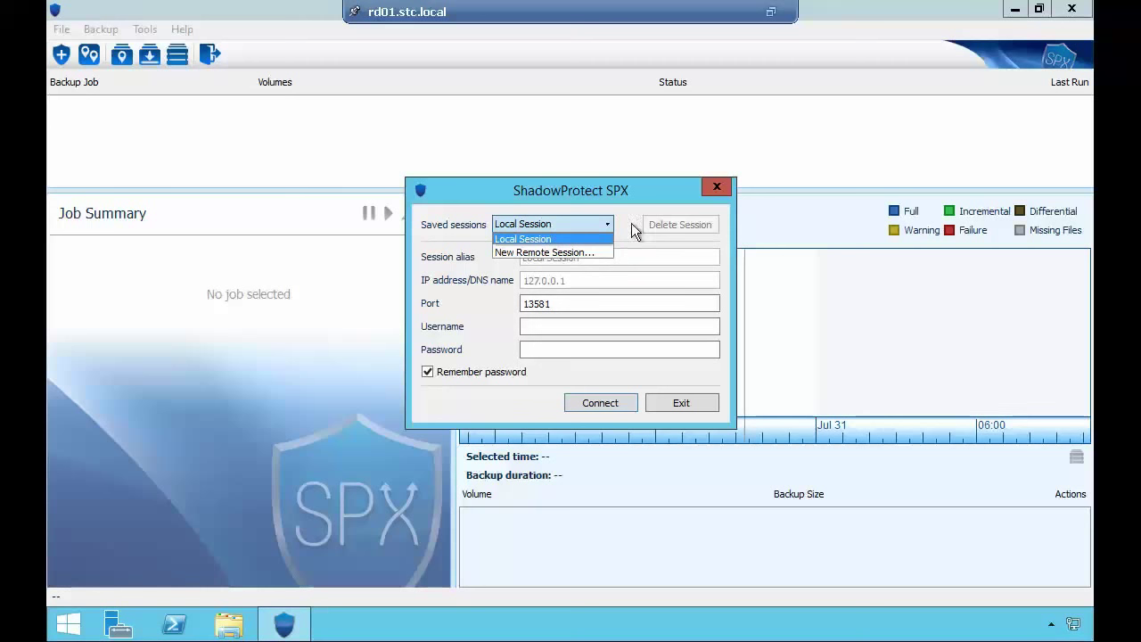
{"action": "left_click", "coordinate": [555, 253]}
{"action": "left_click", "coordinate": [600, 275]}
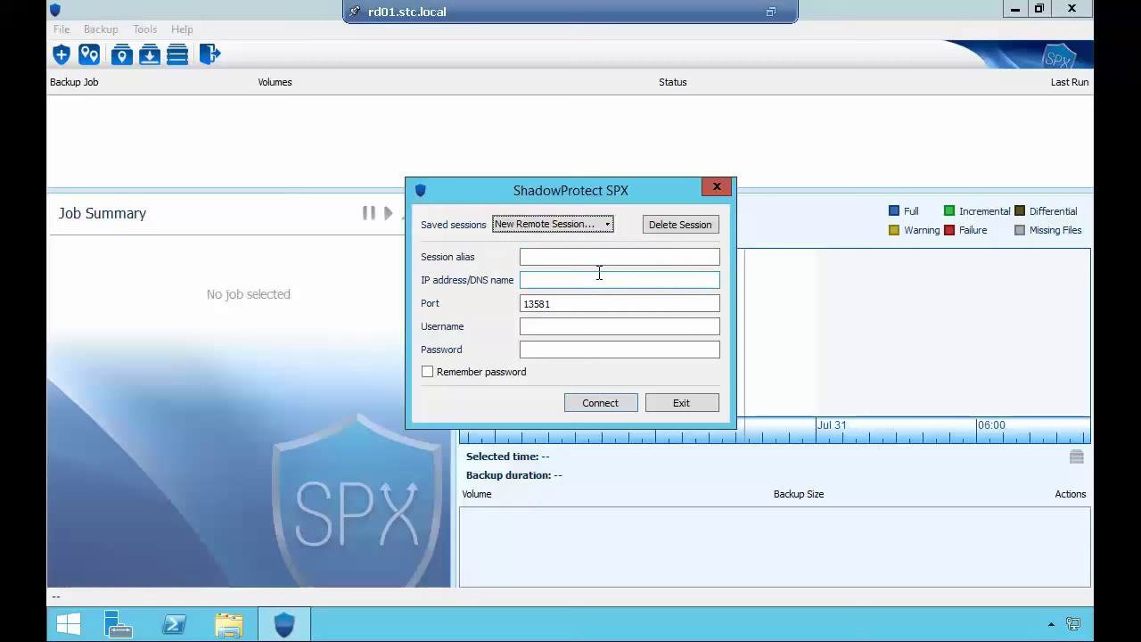
{"action": "left_click", "coordinate": [543, 223]}
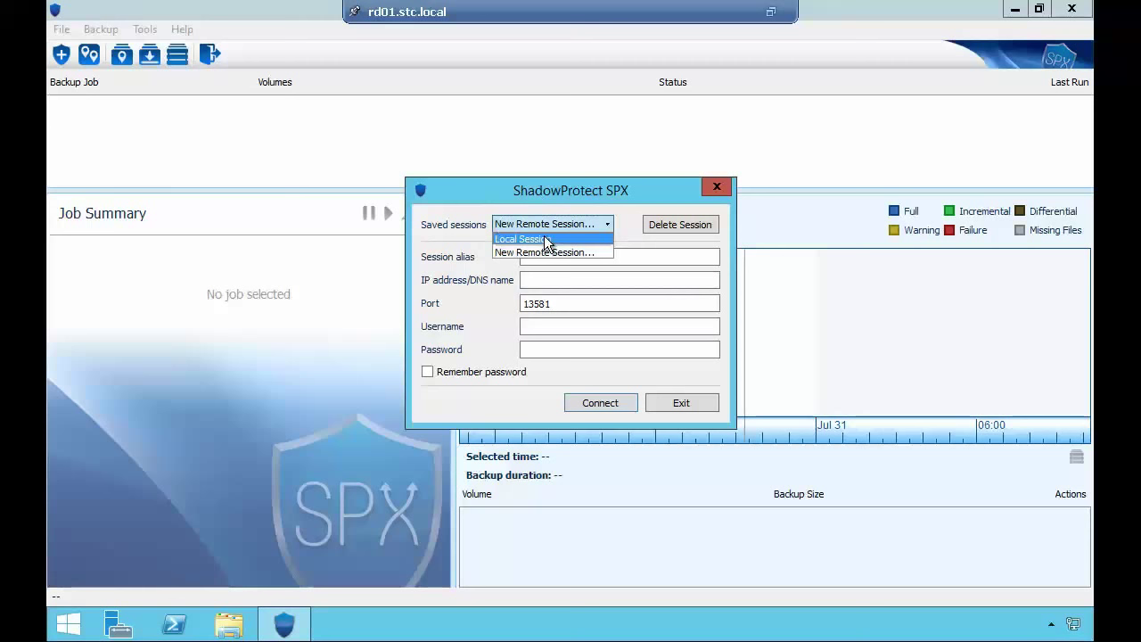
{"action": "left_click", "coordinate": [546, 239]}
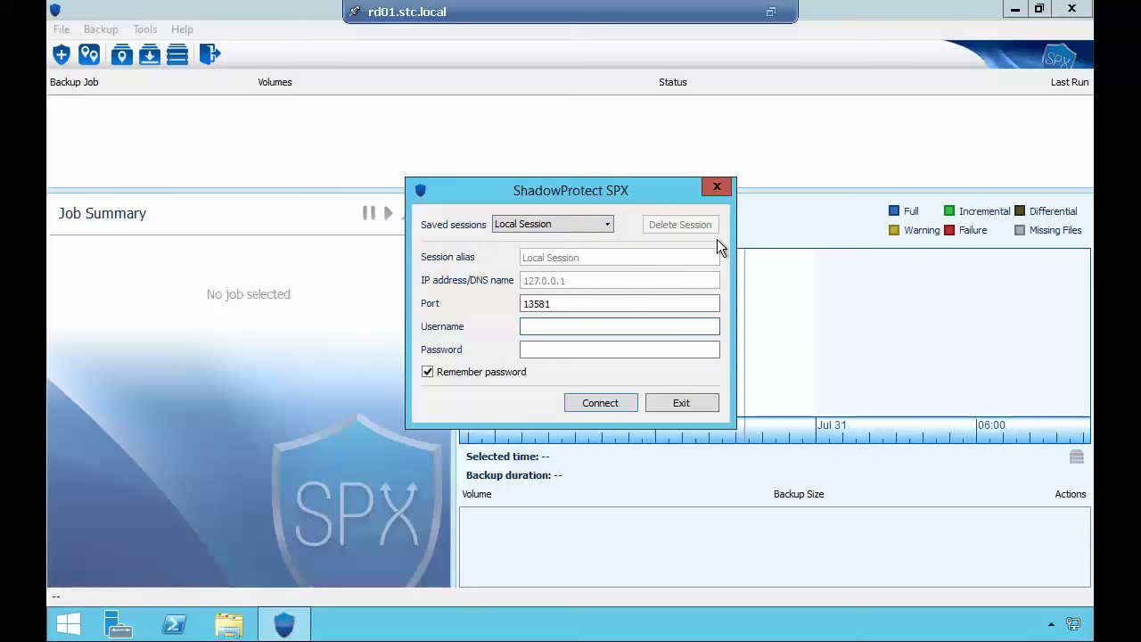
Connect to the local session with the username stc\admin and the account password
{"action": "type", "text": "stc\\admin"}
{"action": "key", "text": "Tab"}
{"action": "type", "text": "••••"}
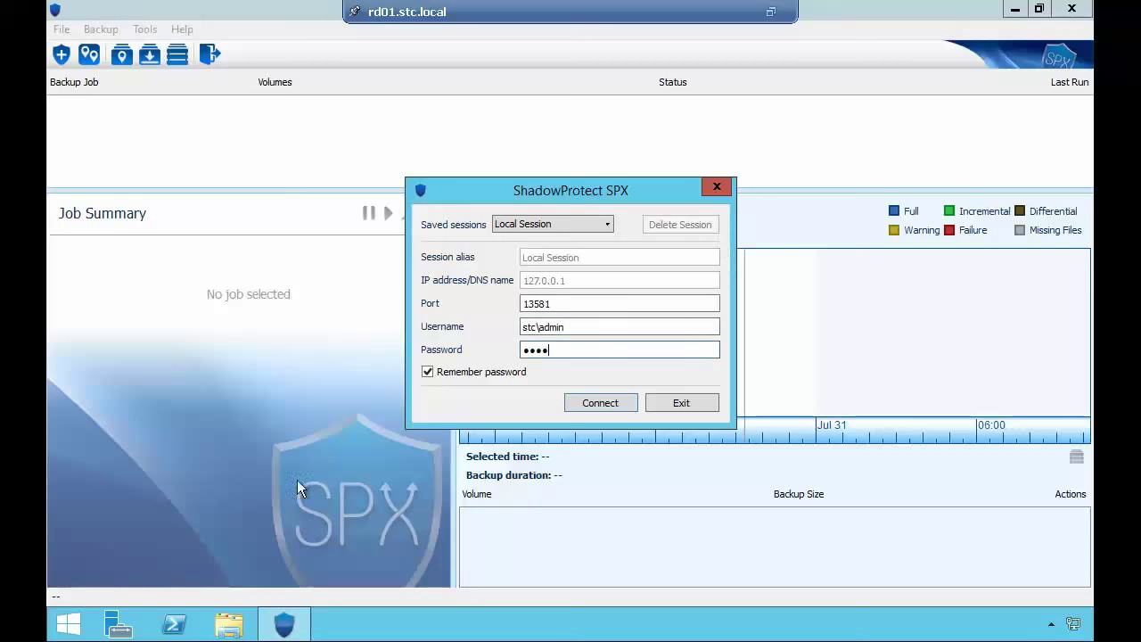
{"action": "left_click", "coordinate": [599, 403]}
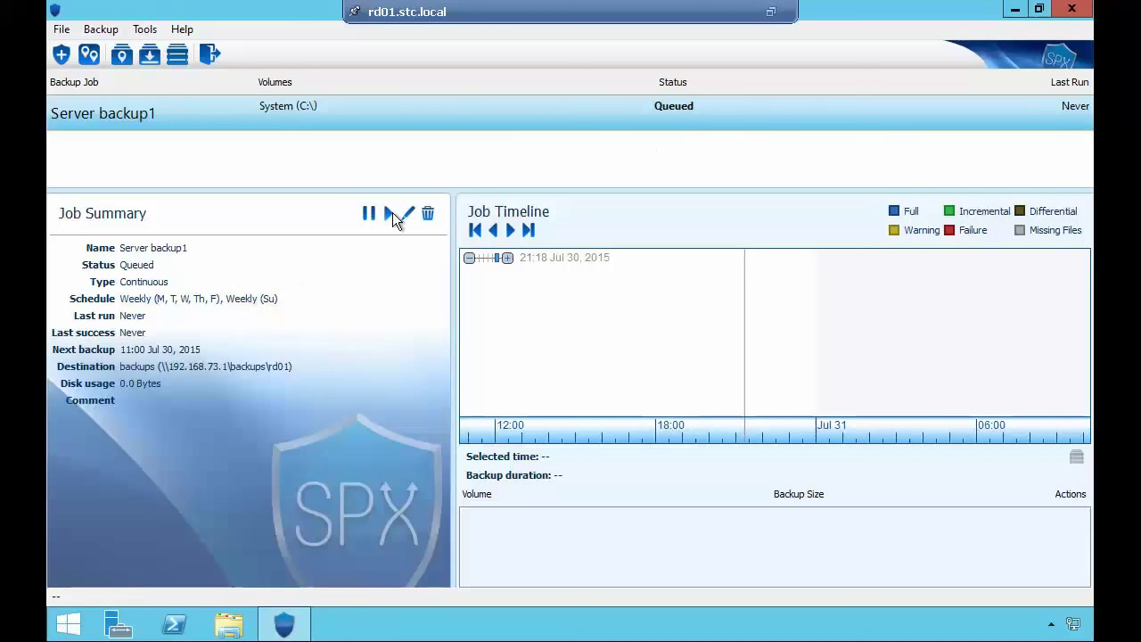
Start an unscheduled incremental backup for the Server backup1 job
{"action": "right_click", "coordinate": [467, 118]}
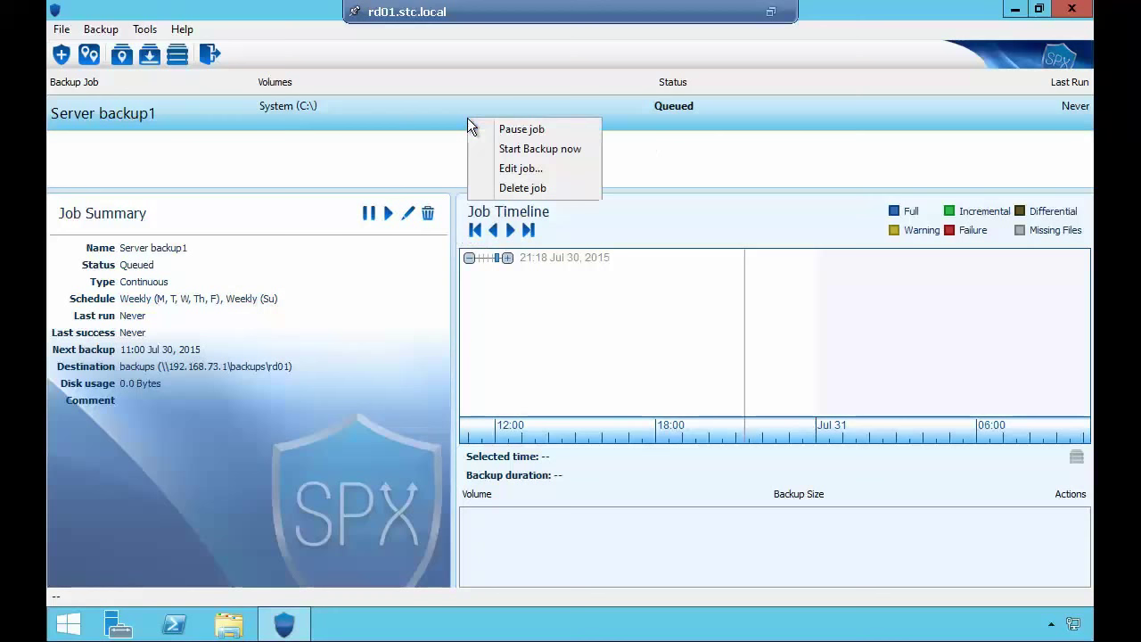
{"action": "left_click", "coordinate": [540, 150]}
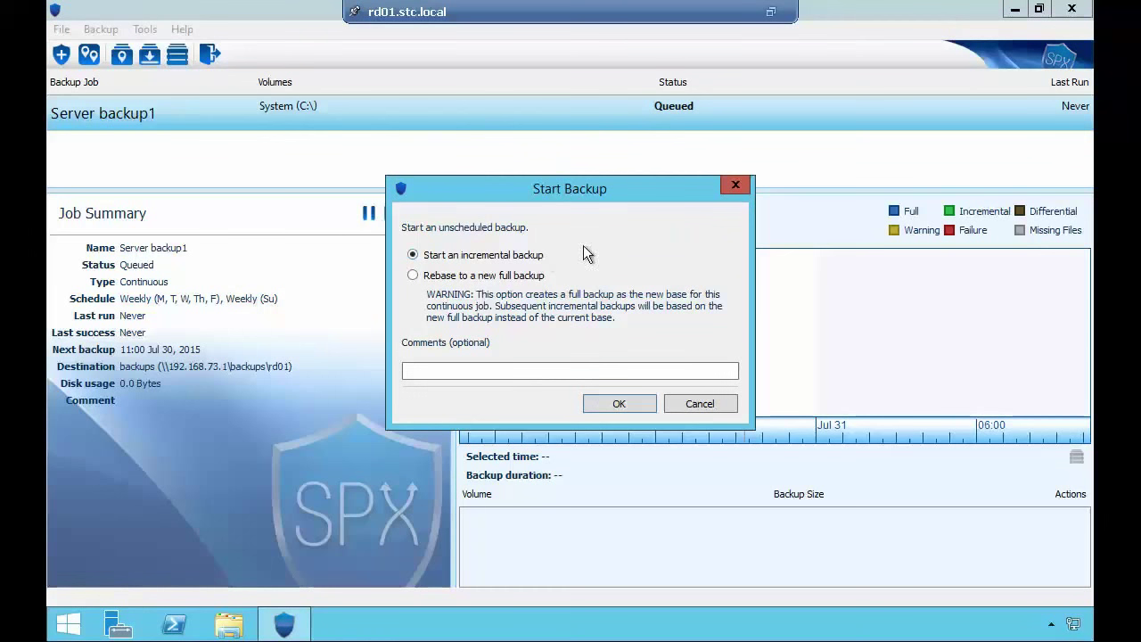
{"action": "left_click", "coordinate": [624, 405]}
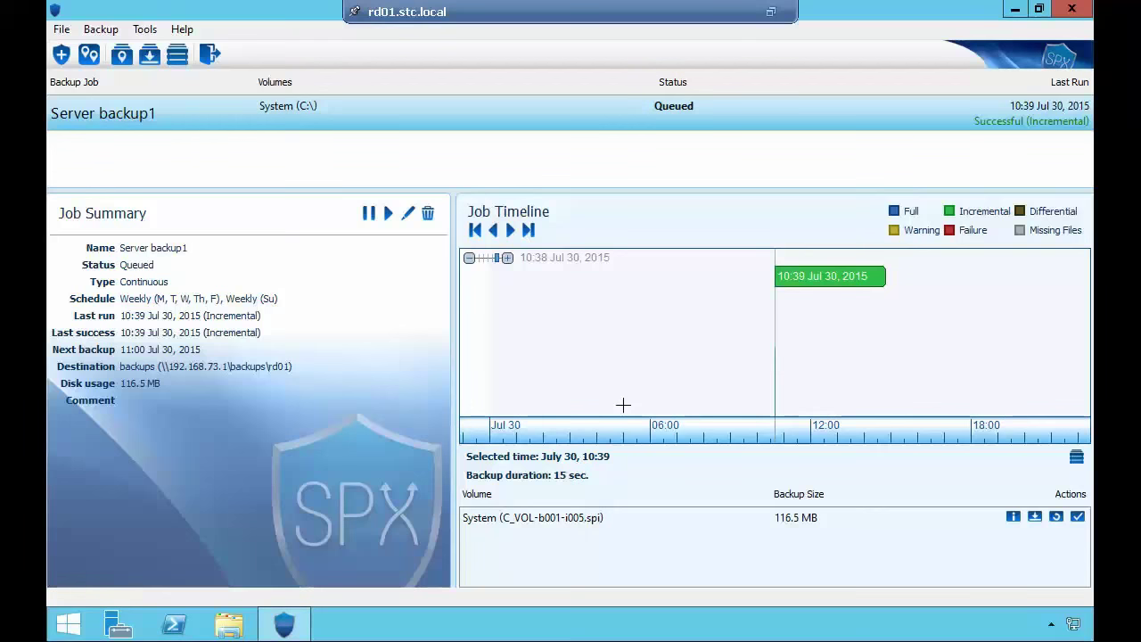
Switch to the vSphere Client, open the ex01.stc.local console, and launch ShadowProtect SPX there in full screen
{"action": "left_click", "coordinate": [772, 11]}
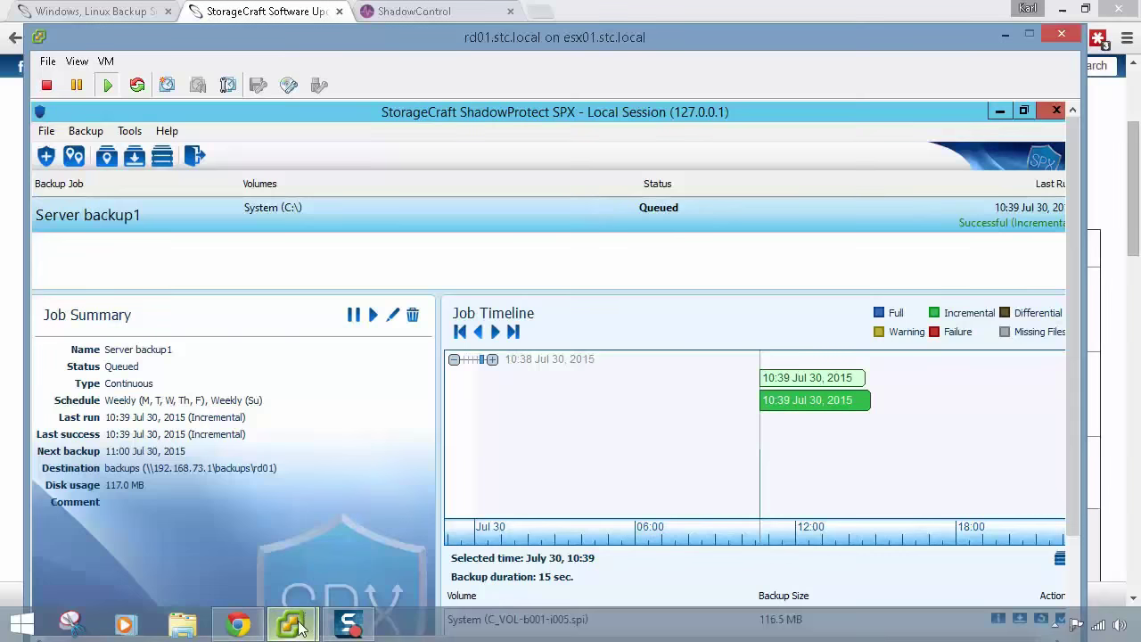
{"action": "mouse_move", "coordinate": [291, 624]}
{"action": "left_click", "coordinate": [221, 558]}
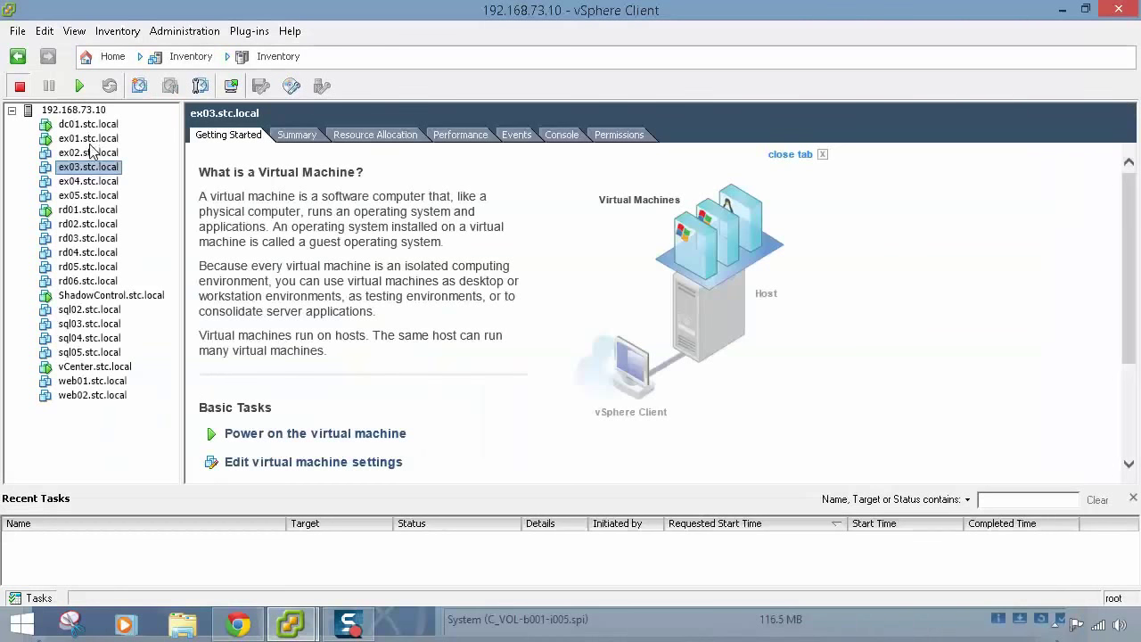
{"action": "right_click", "coordinate": [93, 141]}
{"action": "left_click", "coordinate": [147, 200]}
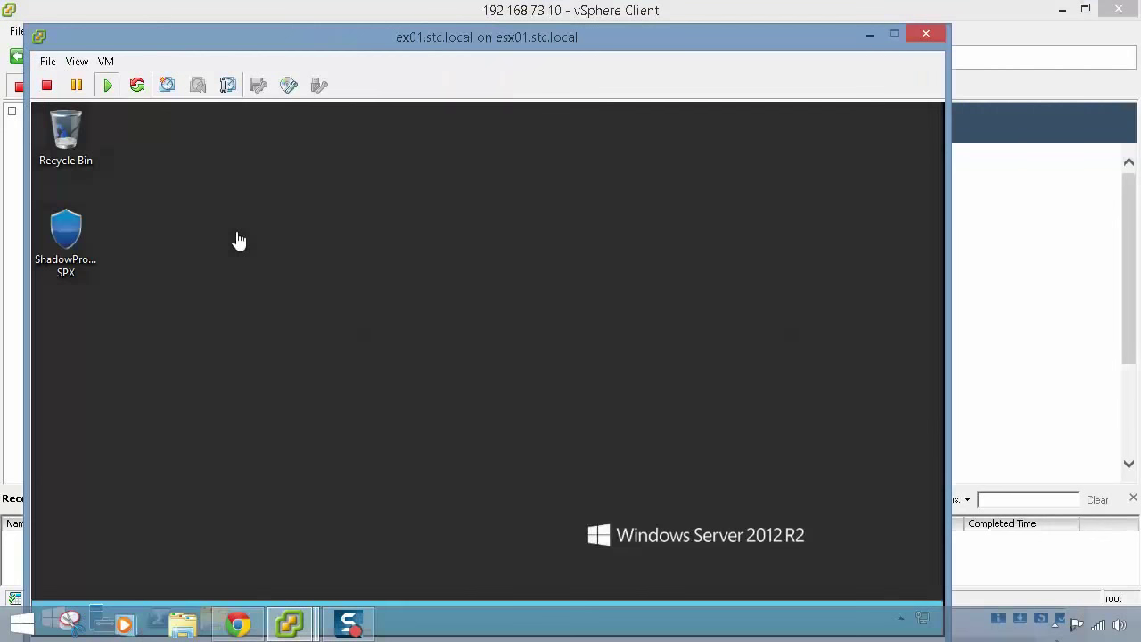
{"action": "double_click", "coordinate": [77, 227]}
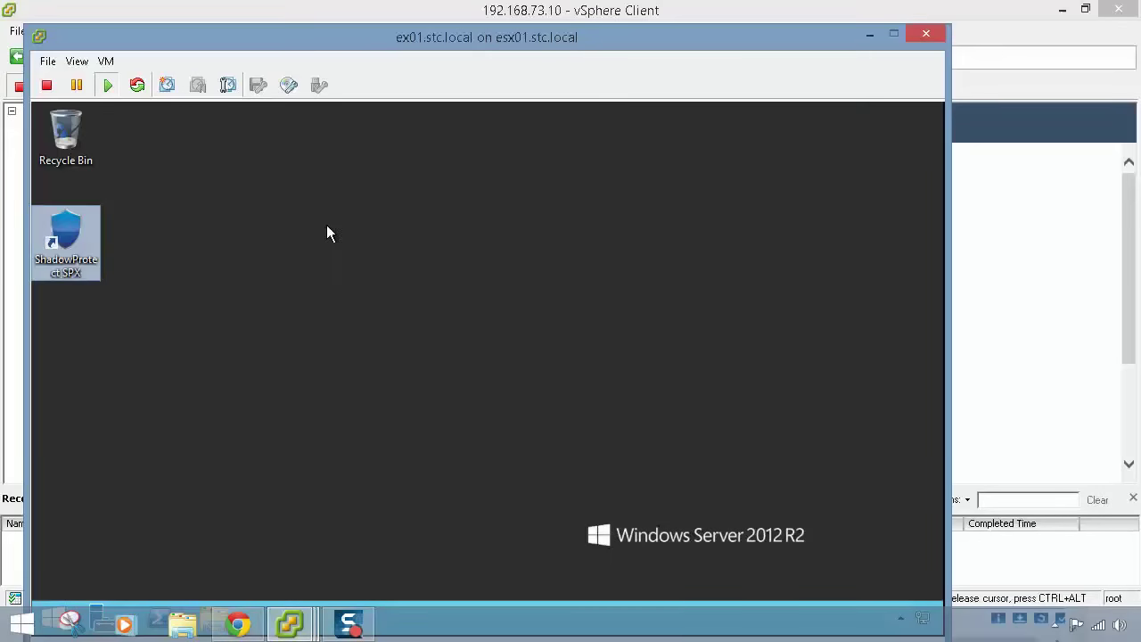
{"action": "key", "text": "ctrl+alt+Return"}
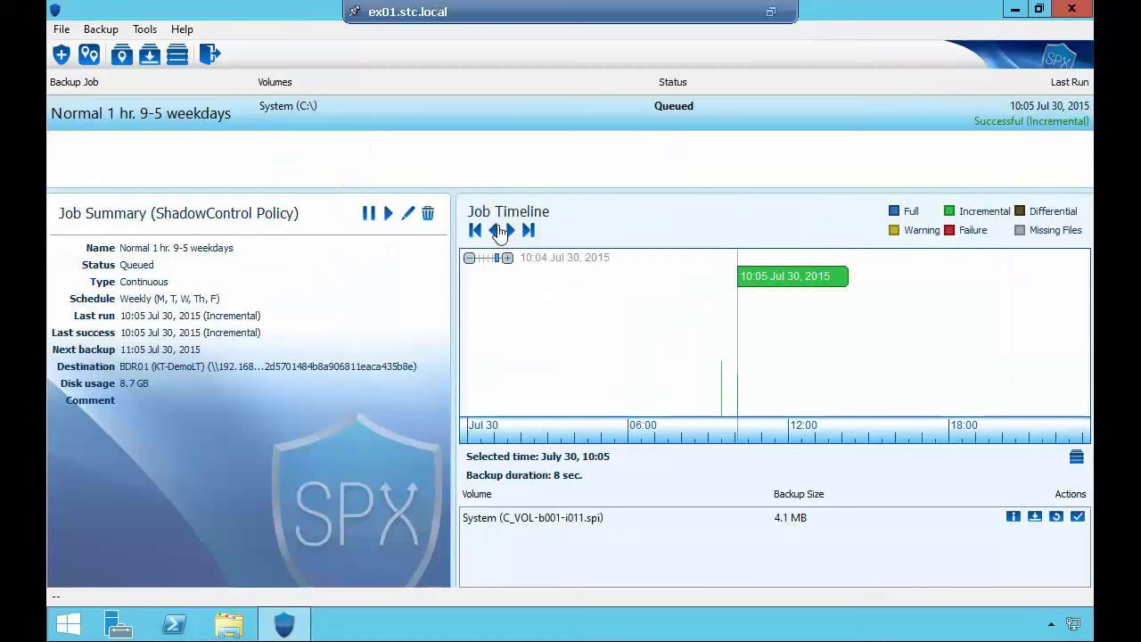
Examine the full and incremental backups from July 29 in the job timeline of Normal 1 hr. 9-5 weekdays
{"action": "left_click", "coordinate": [495, 230]}
{"action": "left_click", "coordinate": [496, 231]}
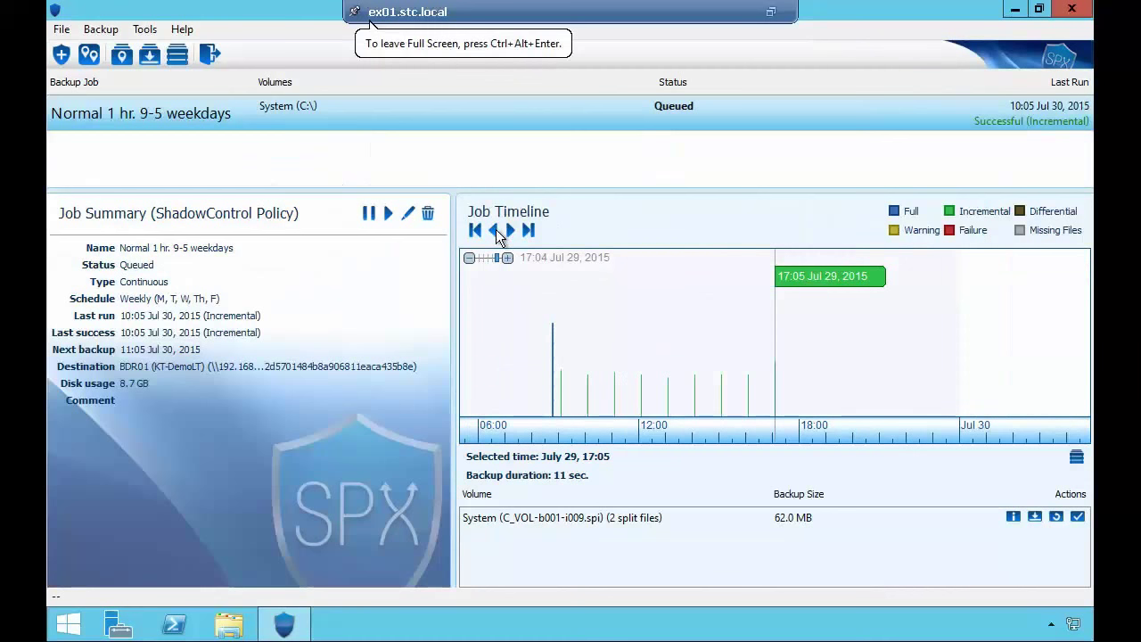
{"action": "left_click", "coordinate": [496, 230]}
{"action": "left_click", "coordinate": [496, 230]}
{"action": "left_click", "coordinate": [495, 230]}
{"action": "left_click", "coordinate": [497, 234]}
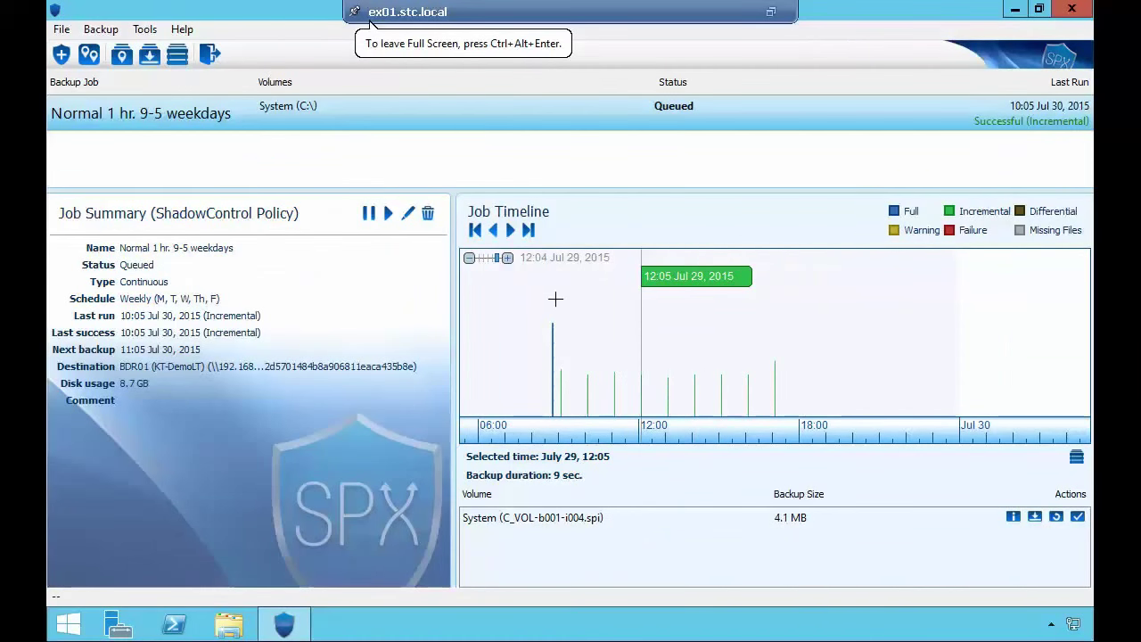
{"action": "left_click", "coordinate": [554, 300]}
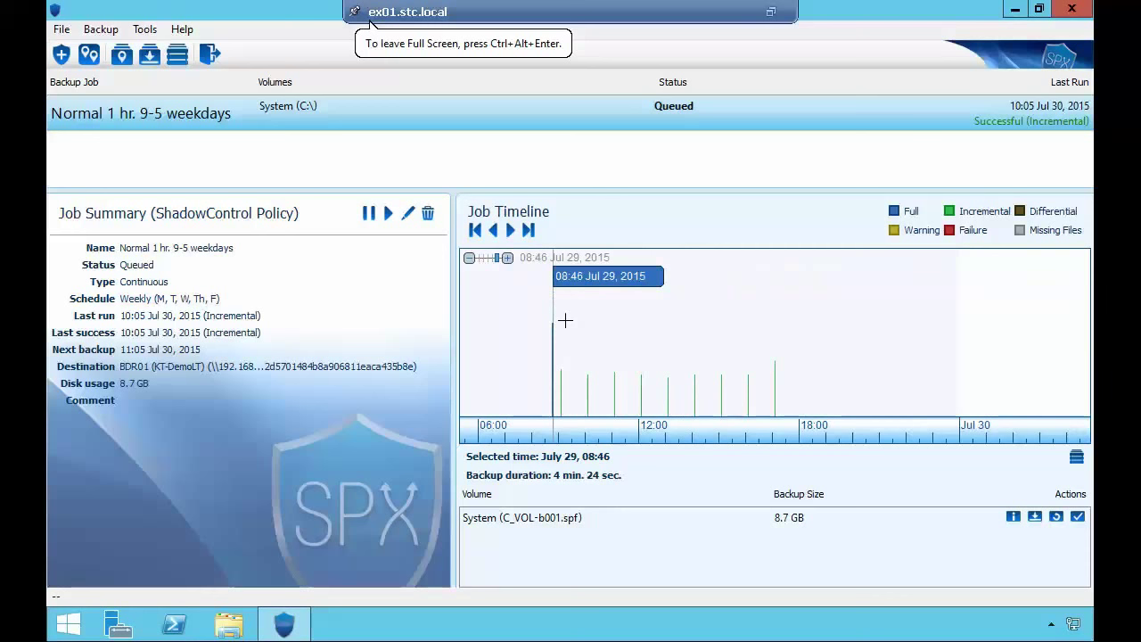
{"action": "left_click", "coordinate": [615, 327]}
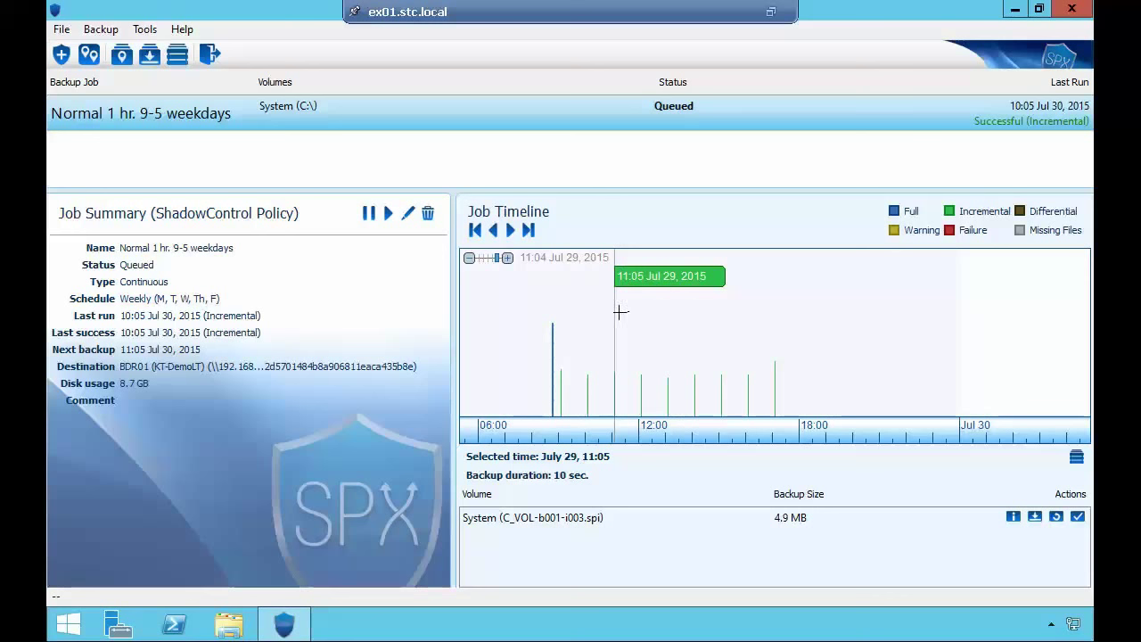
{"action": "left_click", "coordinate": [744, 361]}
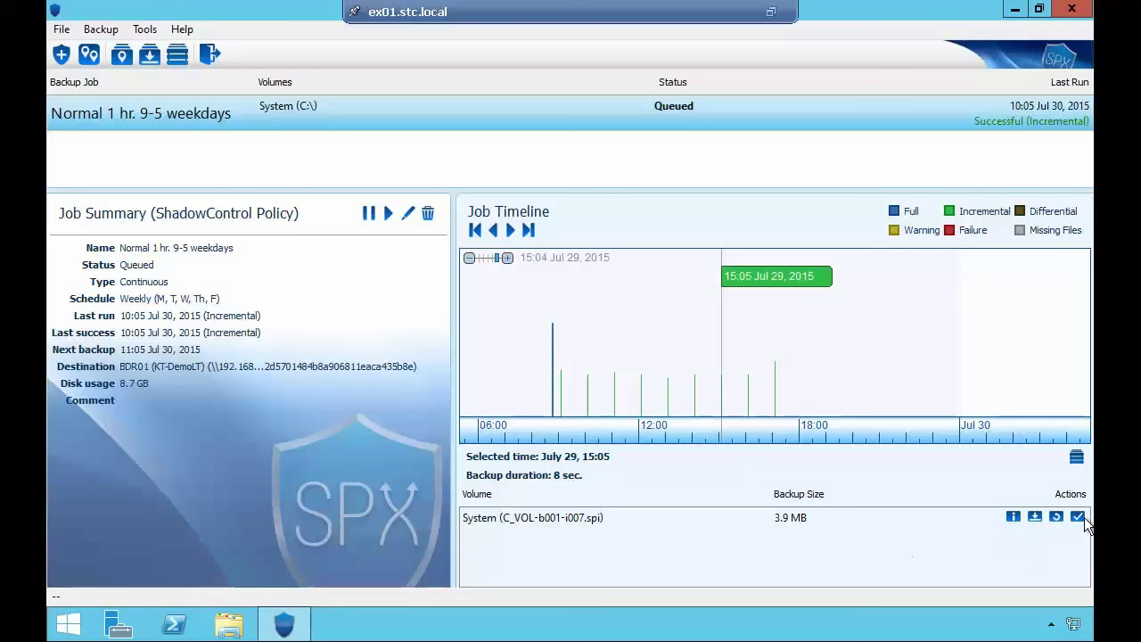
Close the ex01.stc.local console and return to the rd01.stc.local console in full screen
{"action": "left_click", "coordinate": [770, 12]}
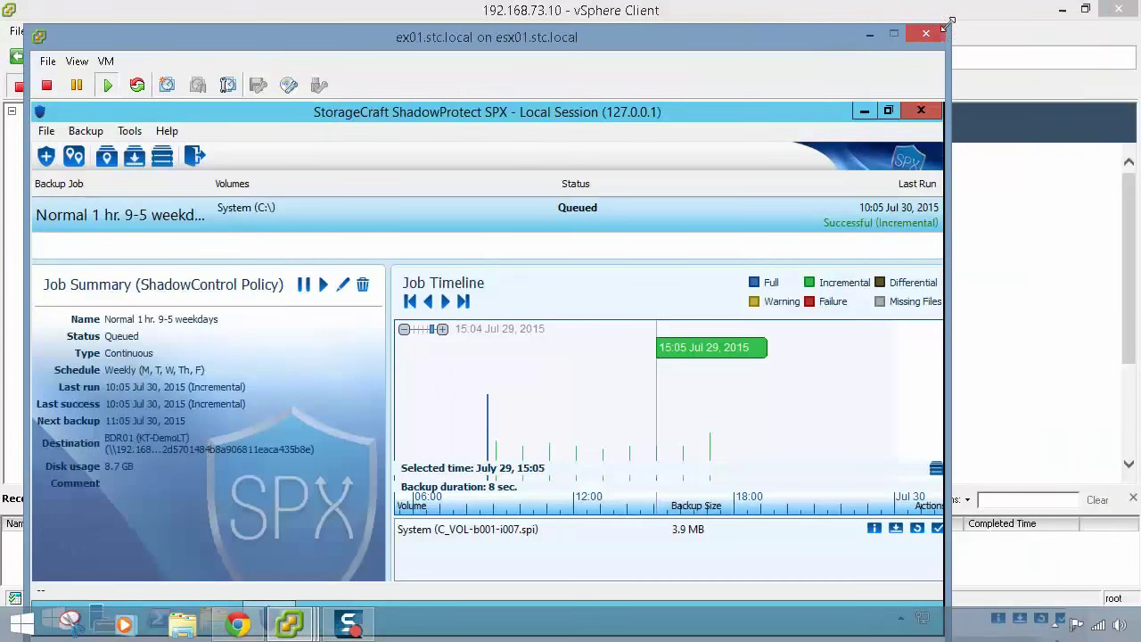
{"action": "left_click", "coordinate": [927, 33]}
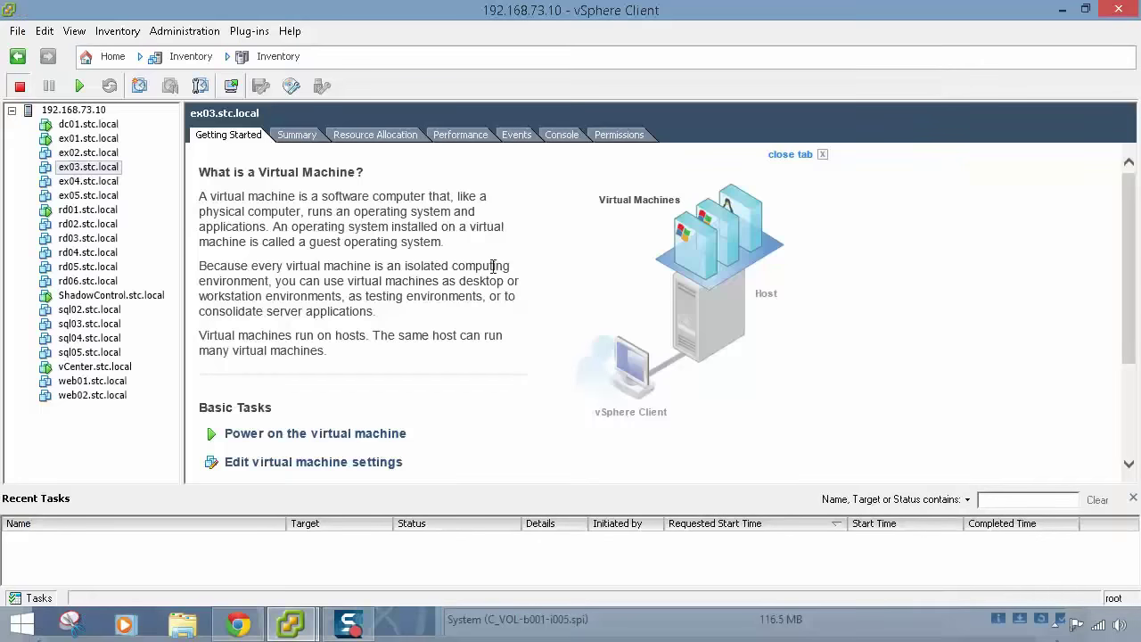
{"action": "mouse_move", "coordinate": [291, 624]}
{"action": "left_click", "coordinate": [416, 521]}
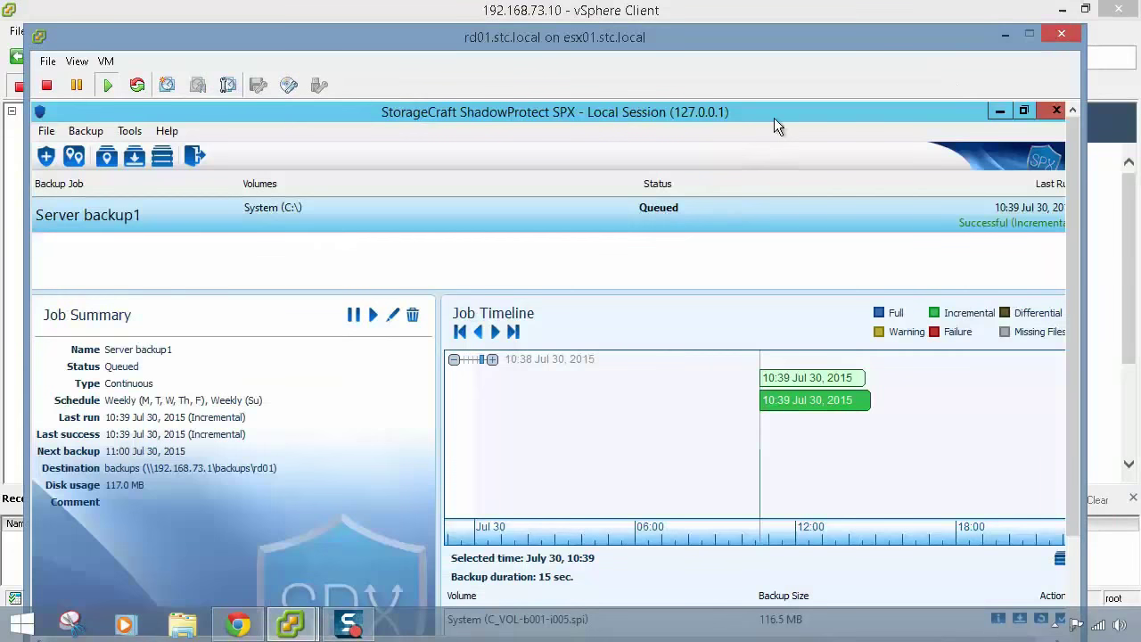
{"action": "key", "text": "ctrl+alt+Return"}
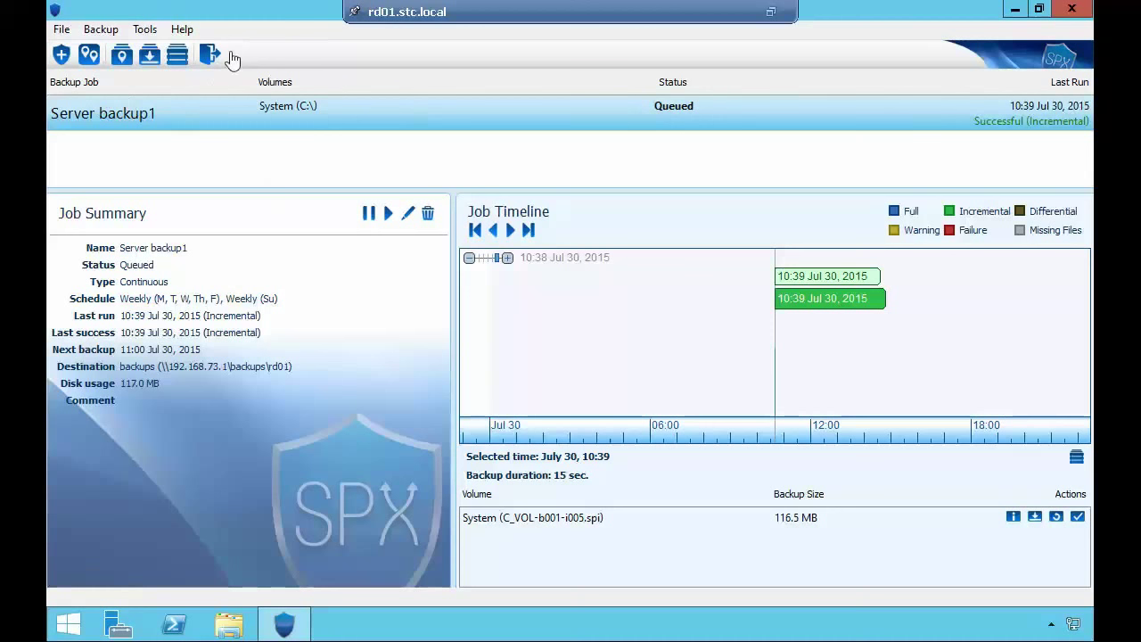
Start a new backup job, look over its Schedule and Advanced options, and return to its general settings
{"action": "left_click", "coordinate": [62, 55]}
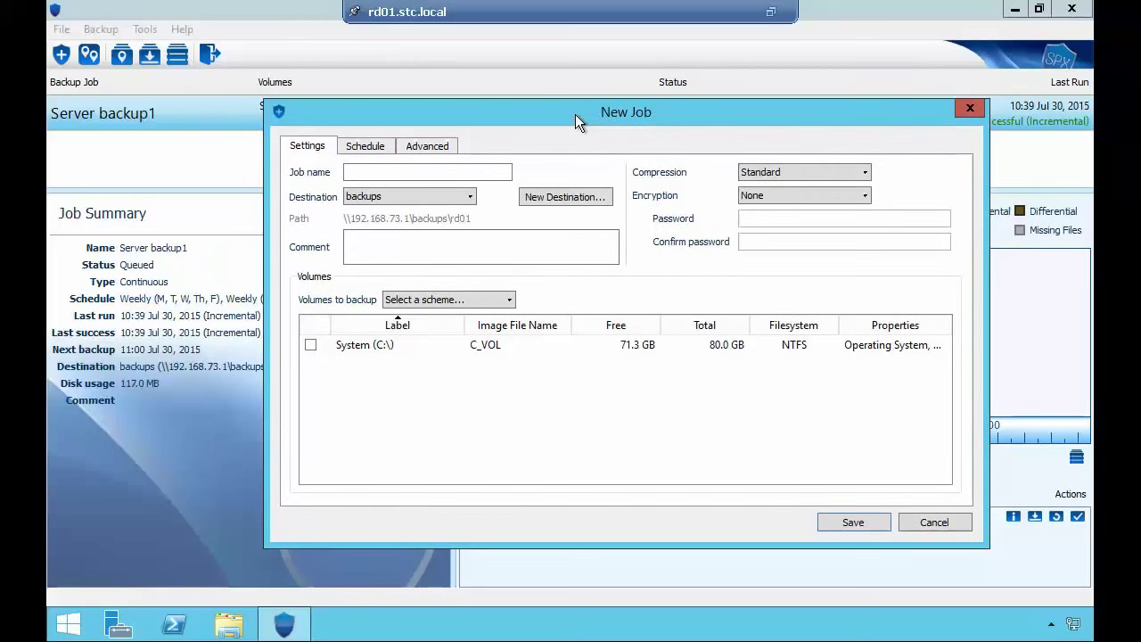
{"action": "left_click", "coordinate": [387, 142]}
{"action": "left_click", "coordinate": [320, 147]}
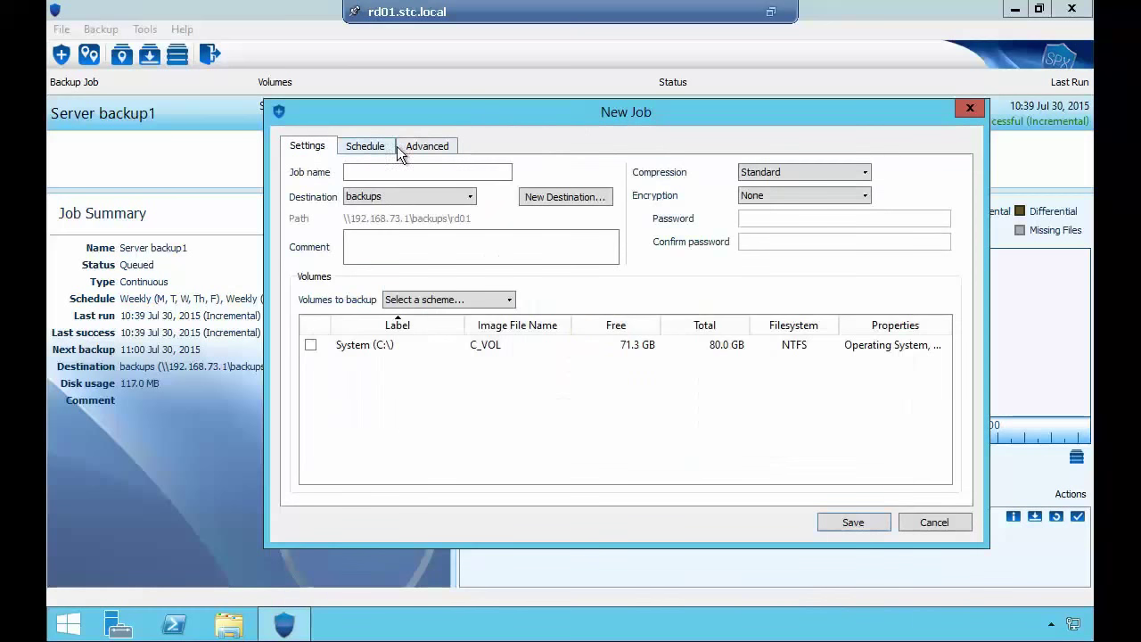
{"action": "left_click", "coordinate": [427, 145]}
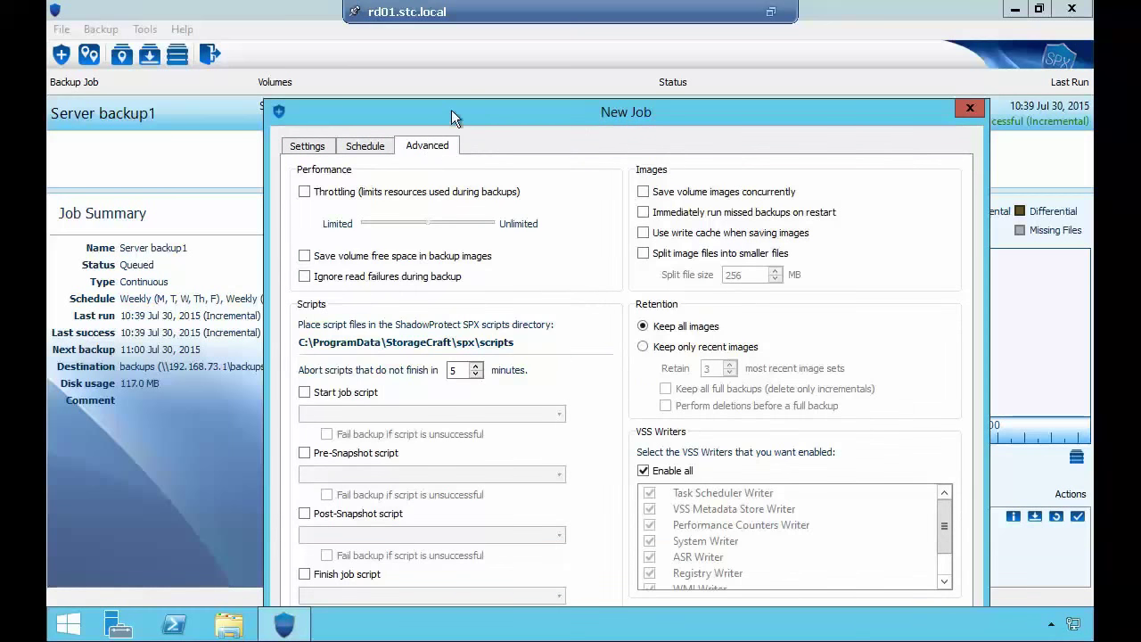
{"action": "left_click_drag", "start_coordinate": [462, 114], "coordinate": [435, 59]}
{"action": "left_click", "coordinate": [280, 83]}
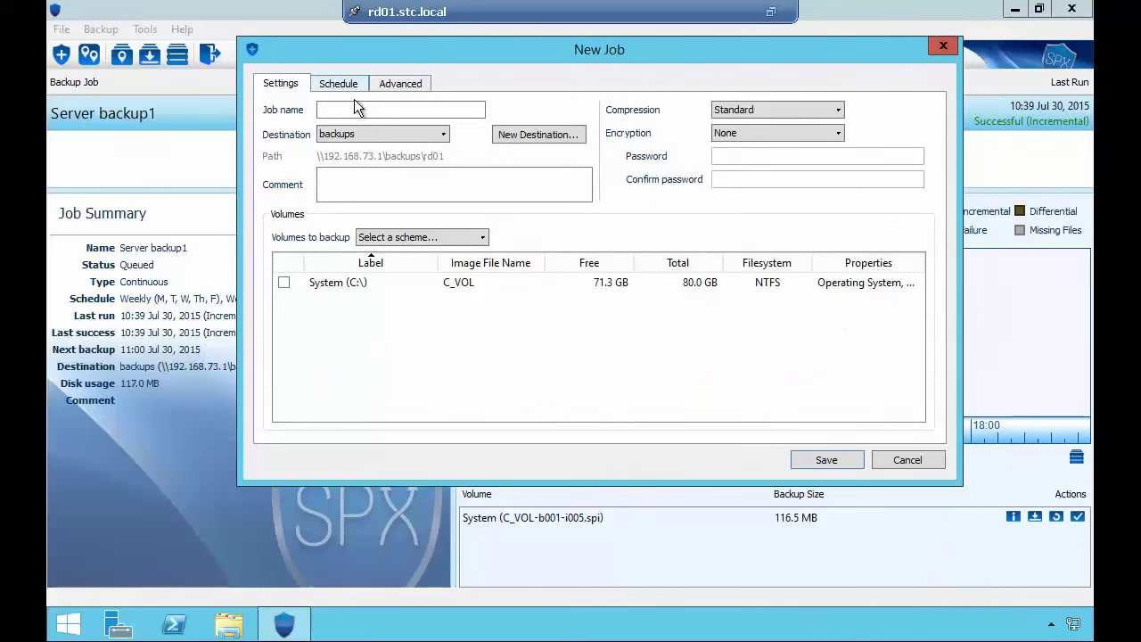
Name the job backup1, look at the Add Destination form, and enter a comment with the operator's name followed by "all volumes server1"
{"action": "type", "text": "backup1"}
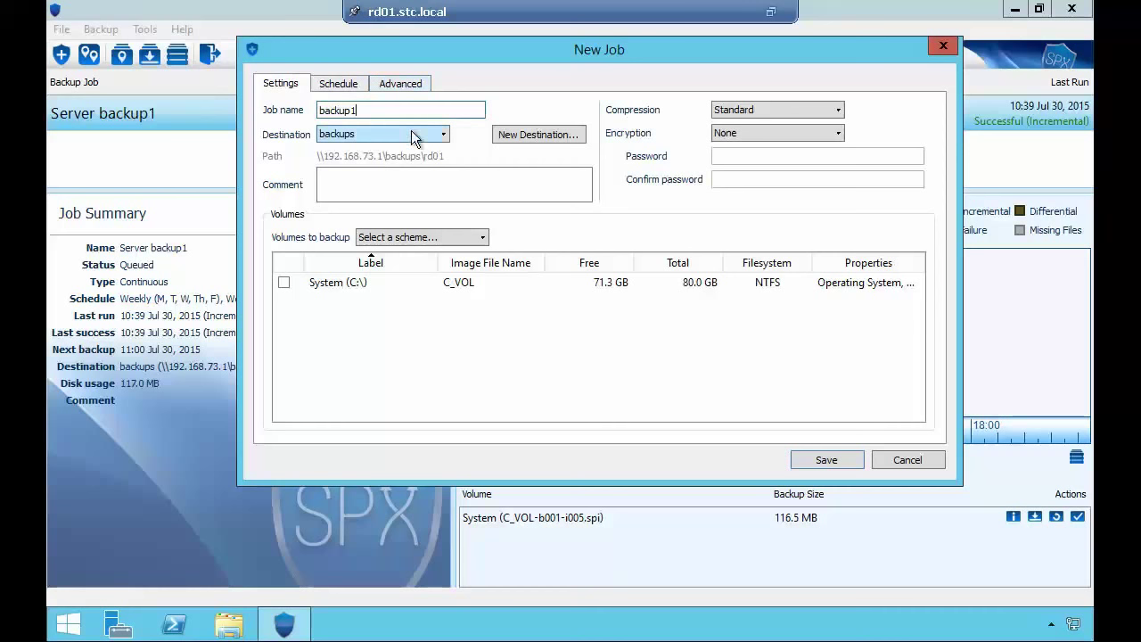
{"action": "left_click", "coordinate": [502, 132]}
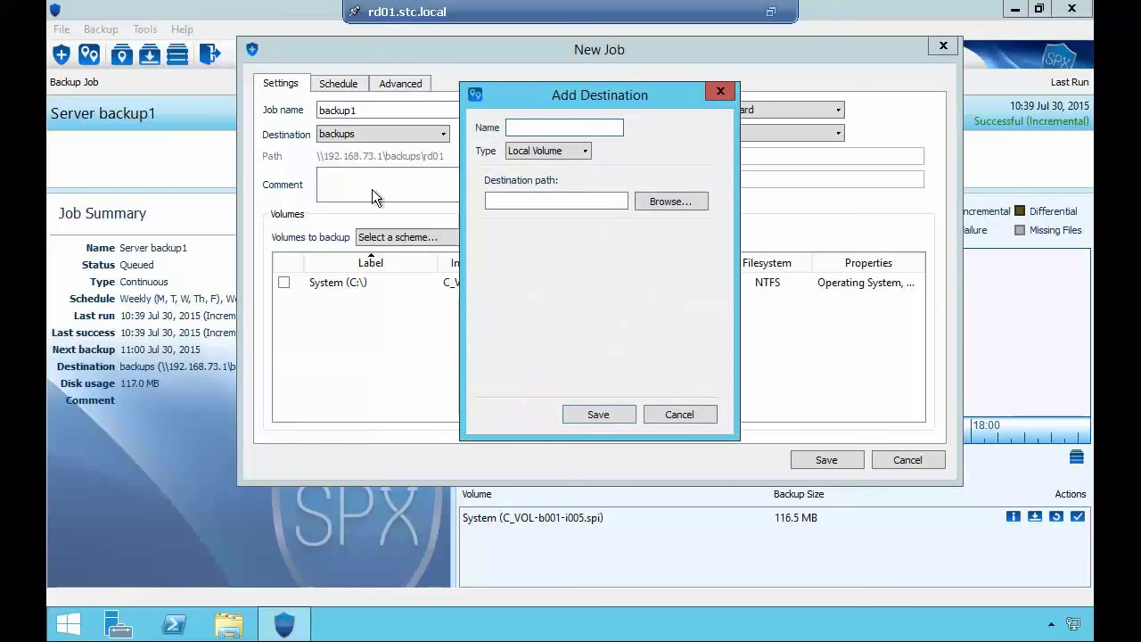
{"action": "left_click", "coordinate": [718, 90]}
{"action": "left_click", "coordinate": [471, 179]}
{"action": "type", "text": "karlt"}
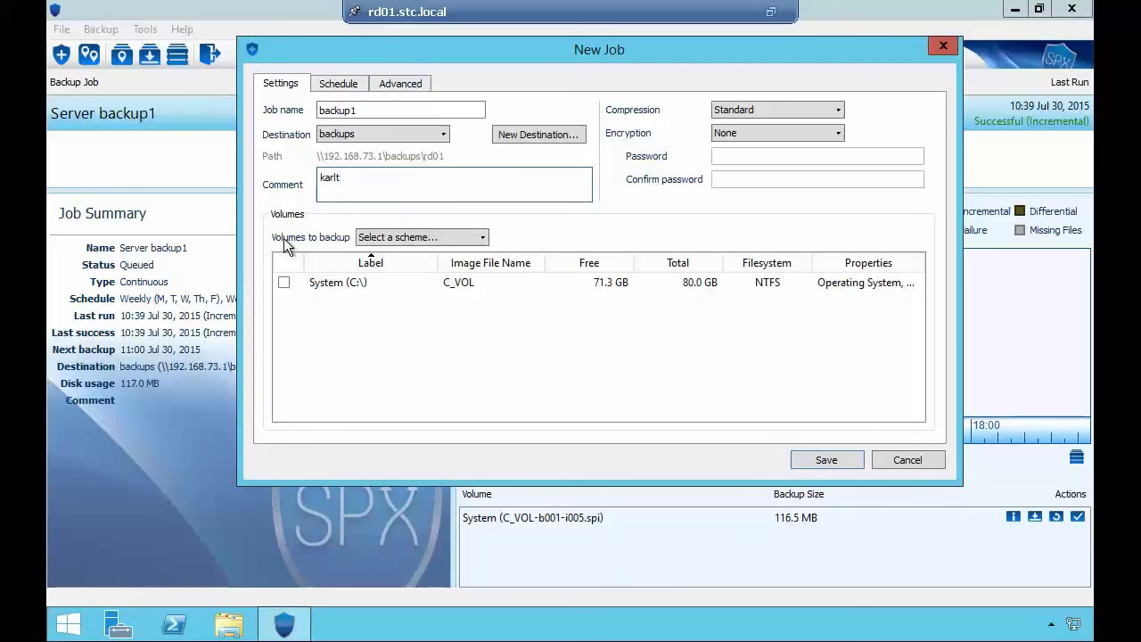
{"action": "type", "text": "all volumes server1"}
Keep the job's compression at Standard and set its encryption to AES 256 bit (Most Secure)
{"action": "left_click", "coordinate": [733, 110]}
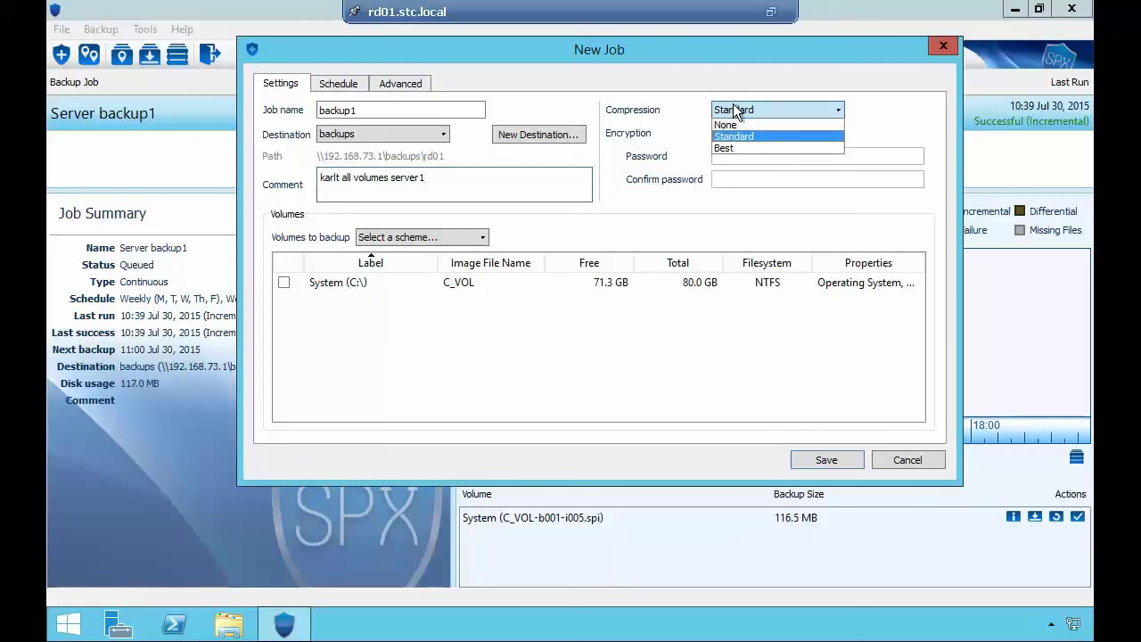
{"action": "left_click", "coordinate": [806, 110]}
{"action": "left_click", "coordinate": [772, 131]}
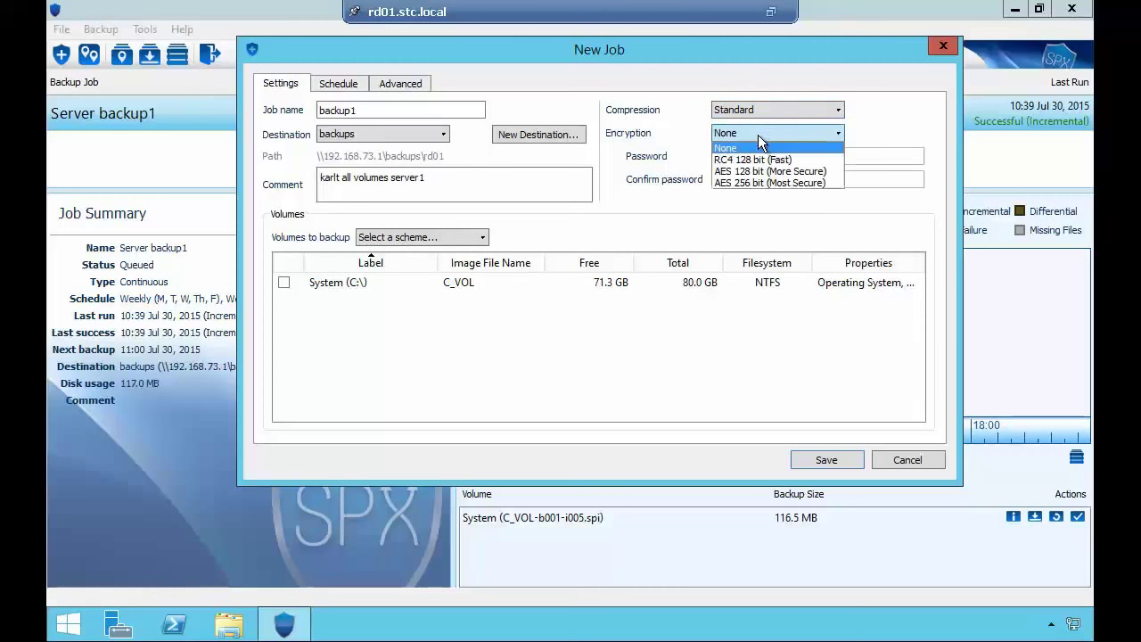
{"action": "left_click", "coordinate": [772, 182]}
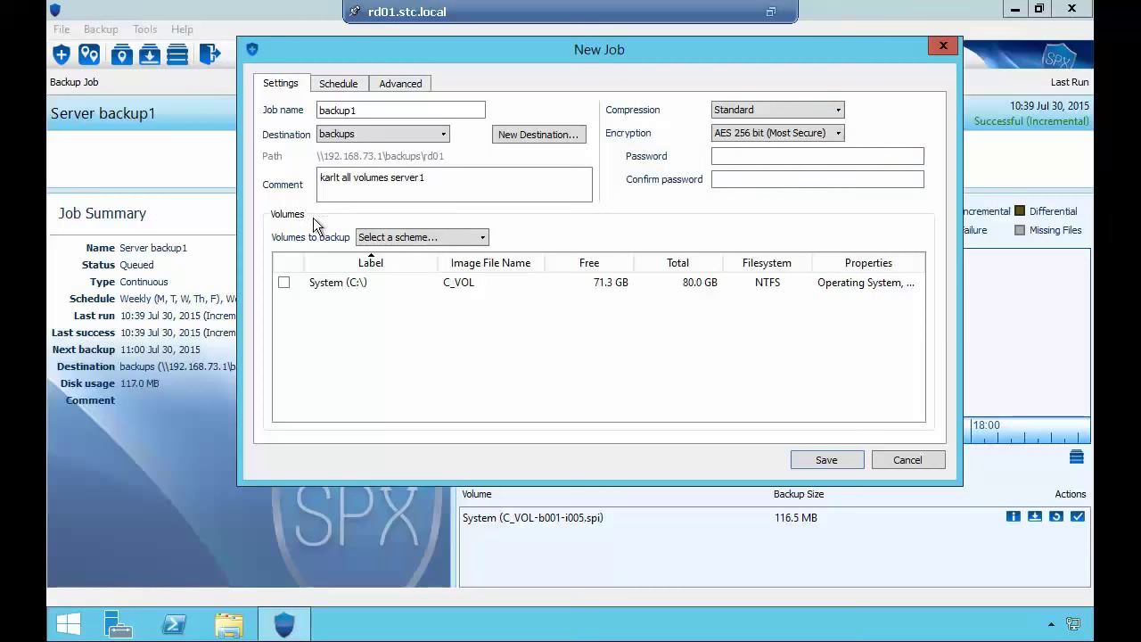
Try the Operating System Volumes and Data Volumes schemes for the new job, and settle on All Volumes
{"action": "left_click", "coordinate": [285, 282]}
{"action": "left_click", "coordinate": [284, 283]}
{"action": "left_click", "coordinate": [386, 237]}
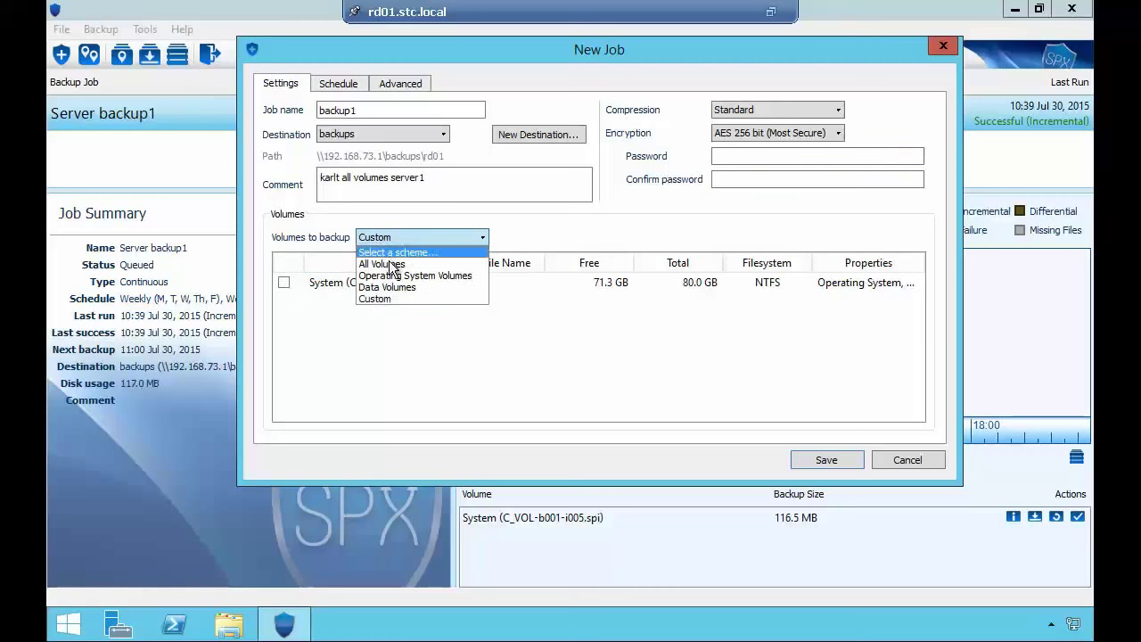
{"action": "left_click", "coordinate": [389, 261]}
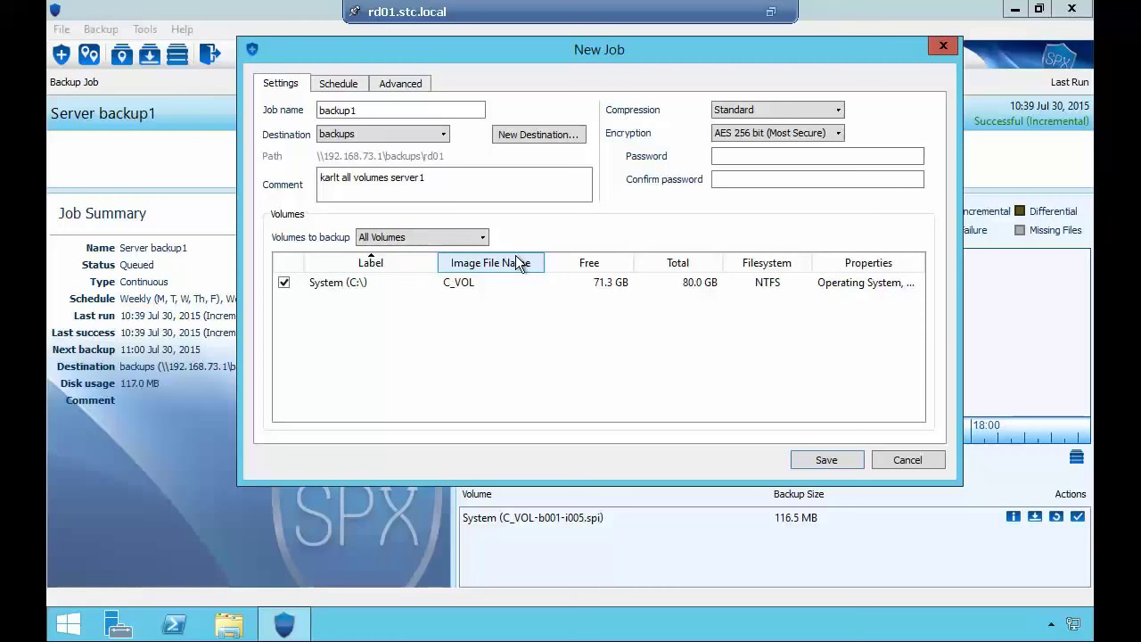
{"action": "left_click", "coordinate": [419, 237]}
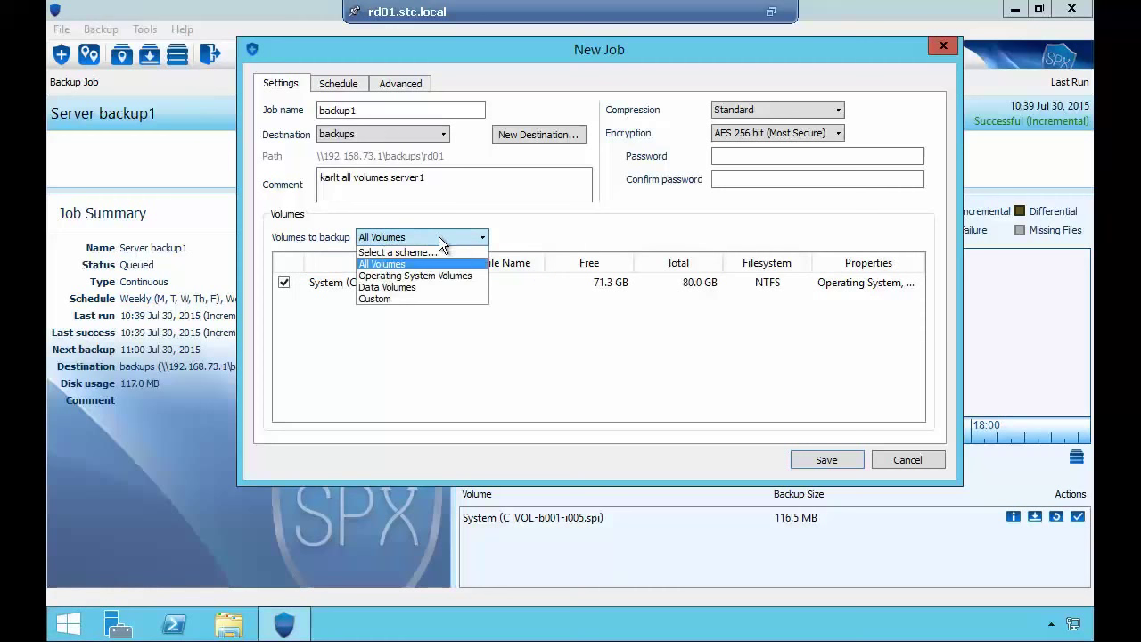
{"action": "left_click", "coordinate": [418, 274]}
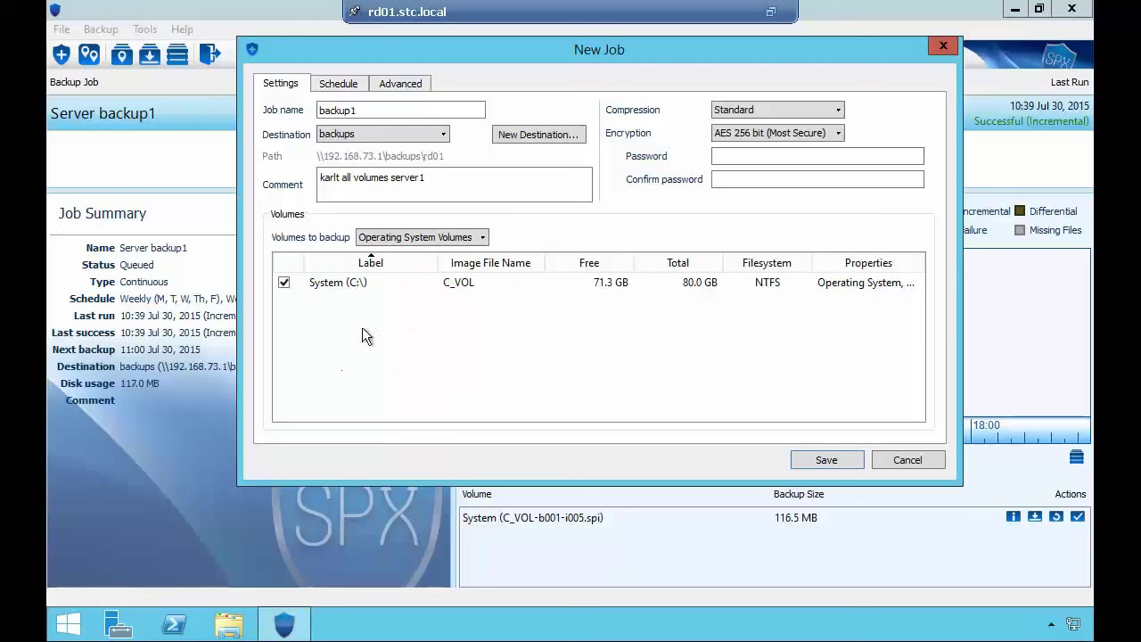
{"action": "left_click", "coordinate": [429, 240]}
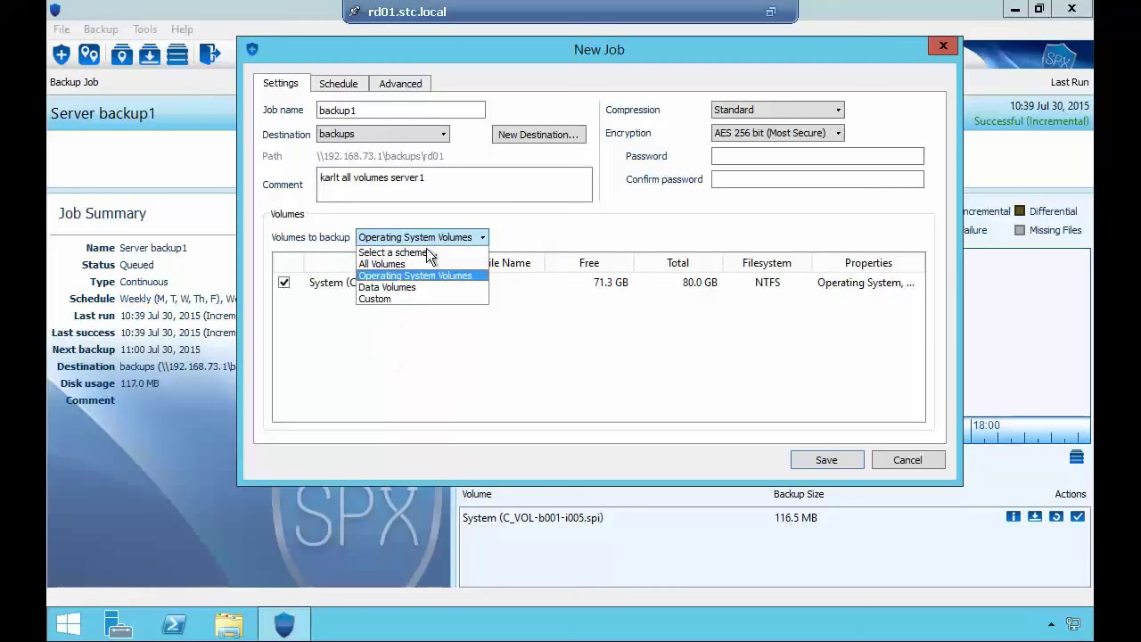
{"action": "left_click", "coordinate": [400, 287]}
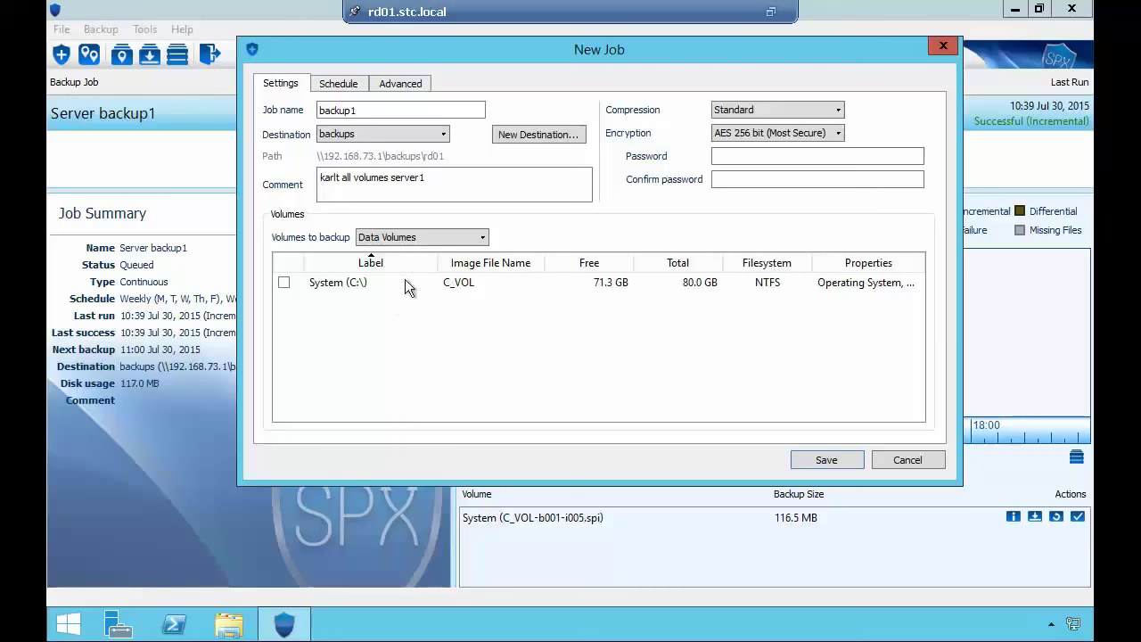
{"action": "left_click", "coordinate": [426, 235]}
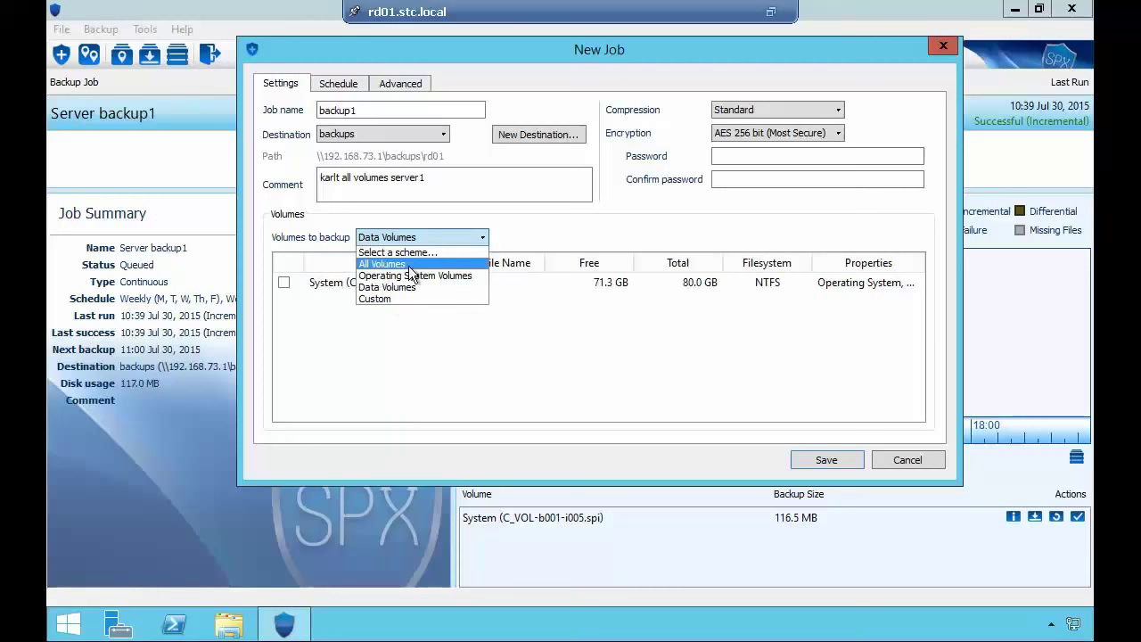
{"action": "left_click", "coordinate": [417, 264]}
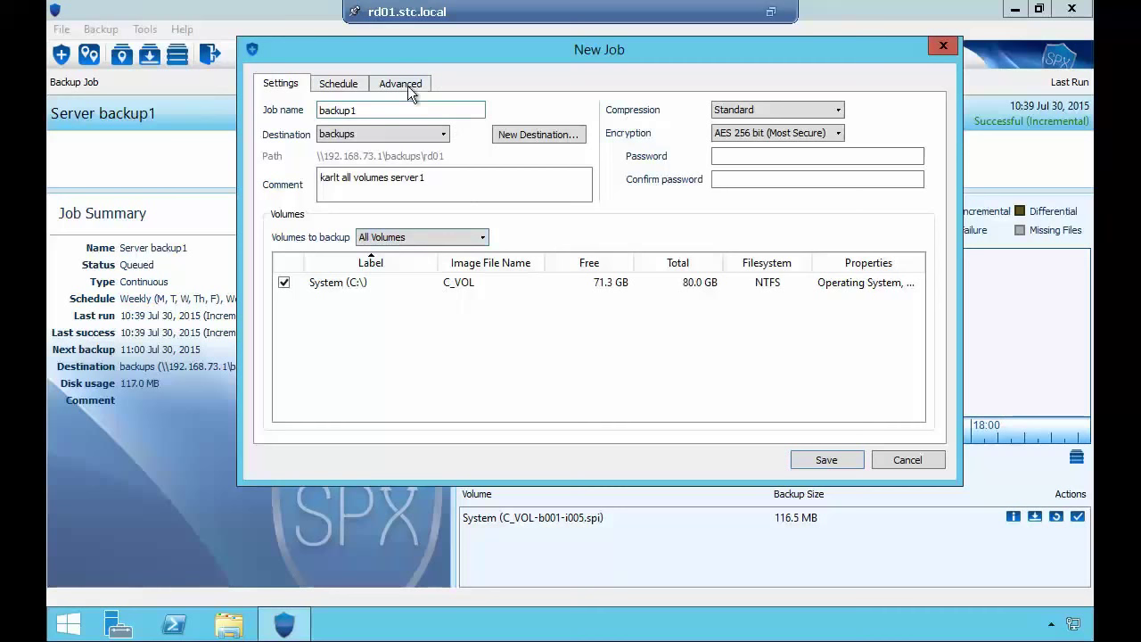
Set a Continuous schedule that begins at a later date, with Monday-to-Friday incrementals running all day every 15 minutes
{"action": "left_click", "coordinate": [336, 87]}
{"action": "left_click", "coordinate": [362, 110]}
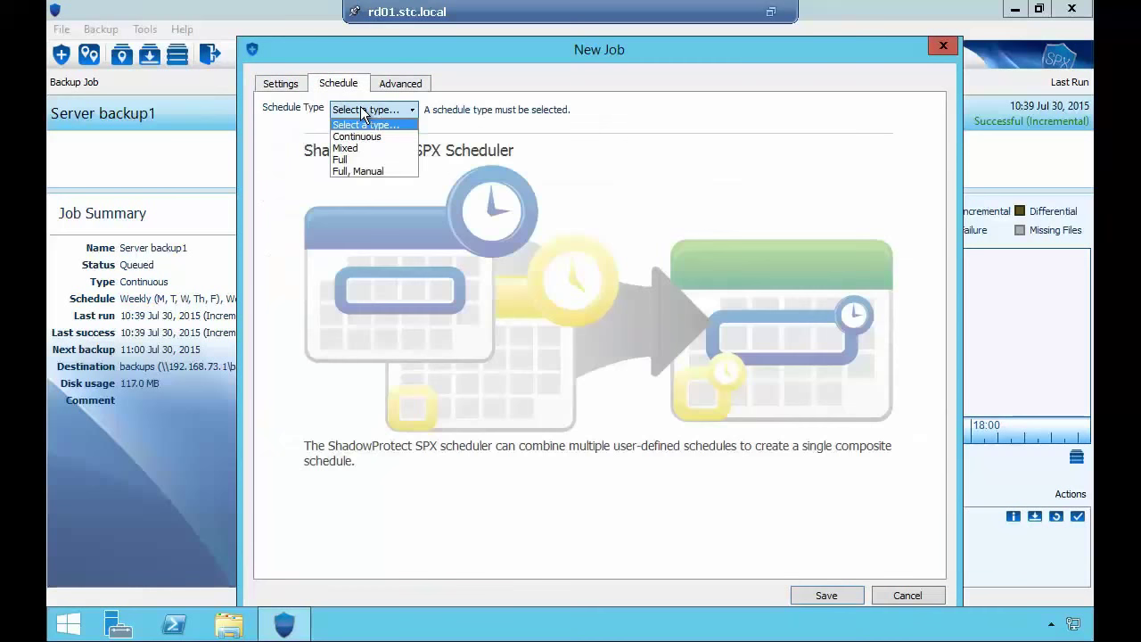
{"action": "left_click", "coordinate": [369, 136]}
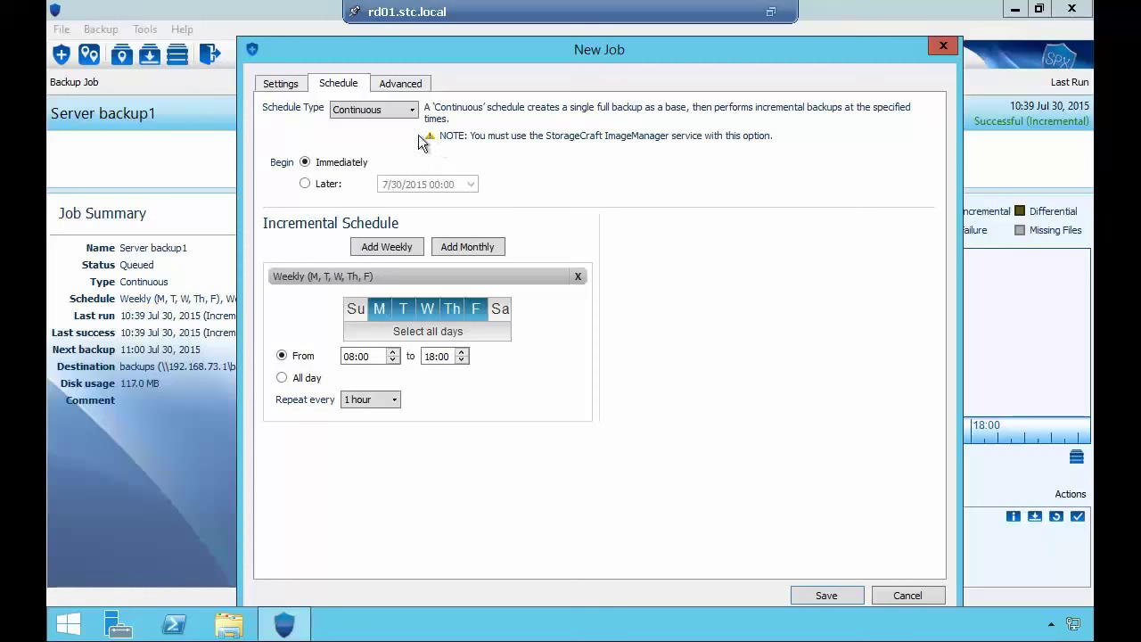
{"action": "left_click", "coordinate": [321, 184]}
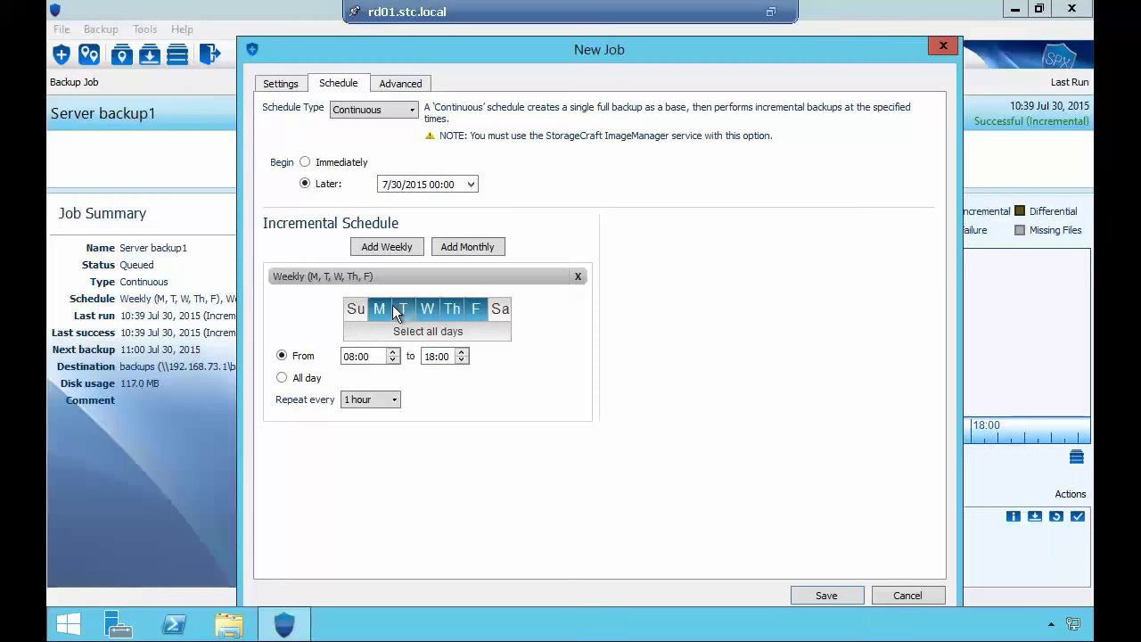
{"action": "left_click", "coordinate": [282, 378]}
{"action": "left_click", "coordinate": [366, 399]}
{"action": "left_click", "coordinate": [361, 414]}
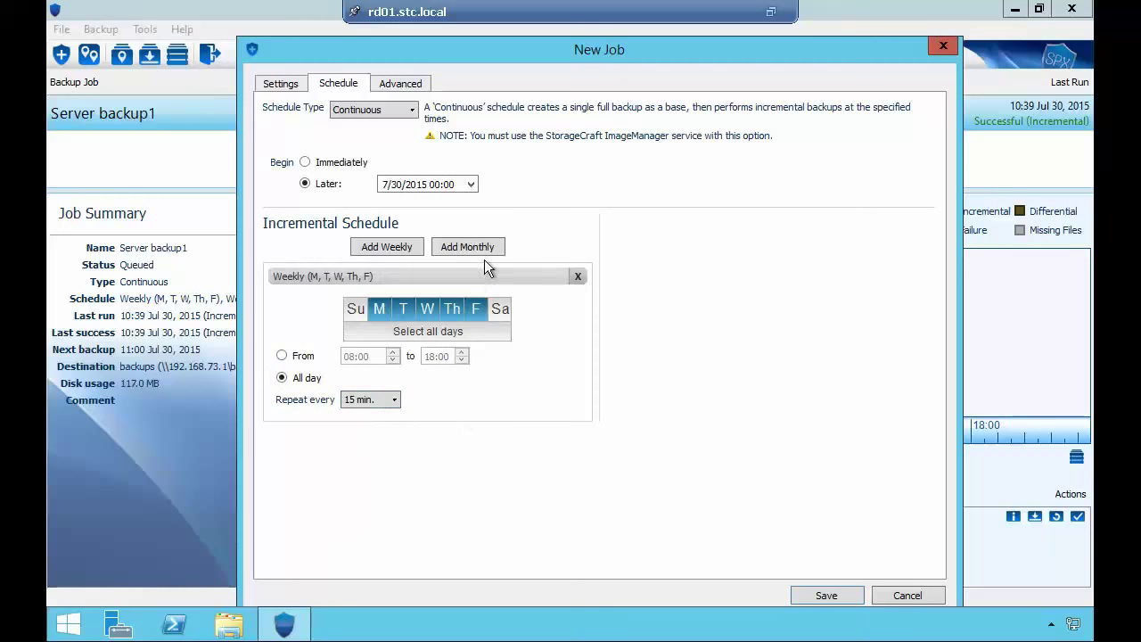
Add a weekly incremental schedule for Sunday and Saturday only, repeating every 2 hours
{"action": "left_click", "coordinate": [397, 248]}
{"action": "left_click", "coordinate": [416, 354]}
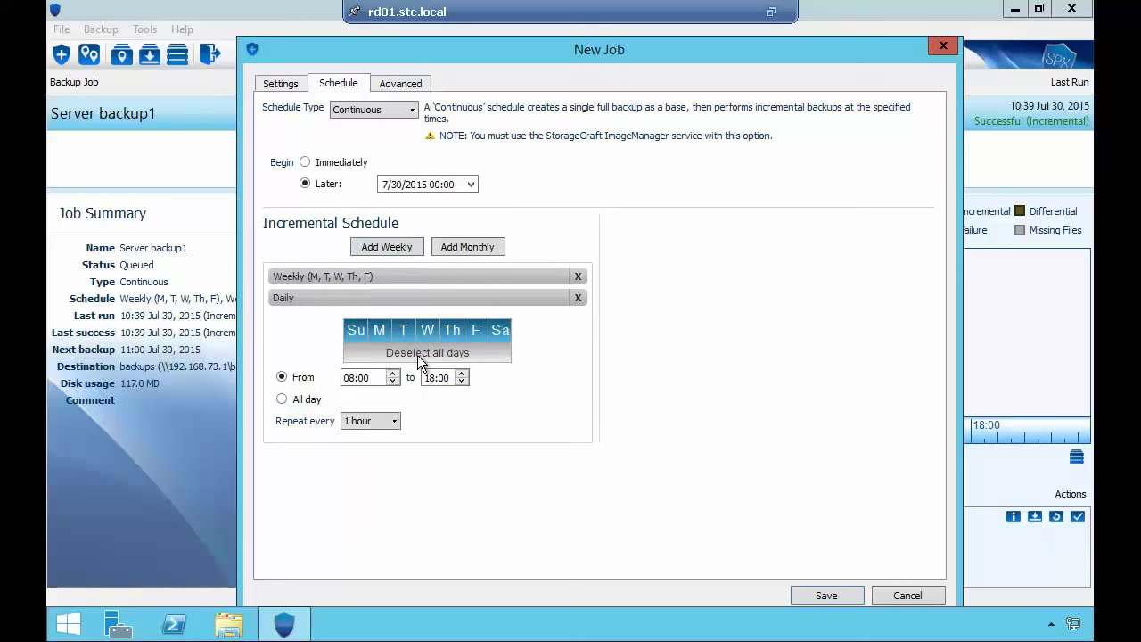
{"action": "left_click", "coordinate": [417, 354]}
{"action": "left_click", "coordinate": [354, 330]}
{"action": "left_click", "coordinate": [497, 330]}
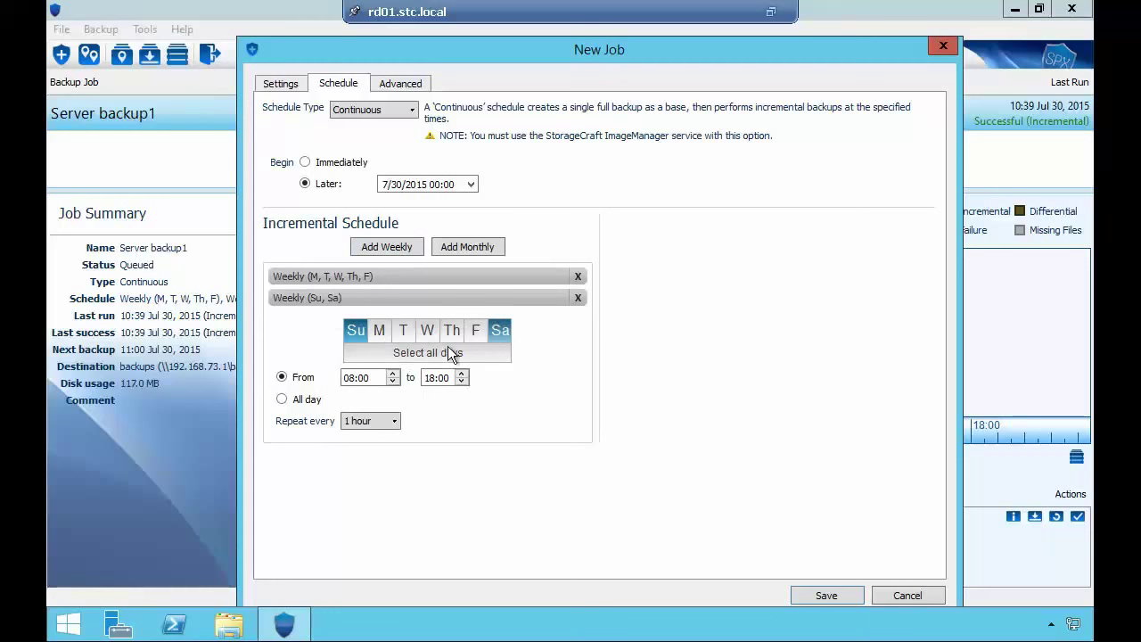
{"action": "left_click", "coordinate": [368, 422]}
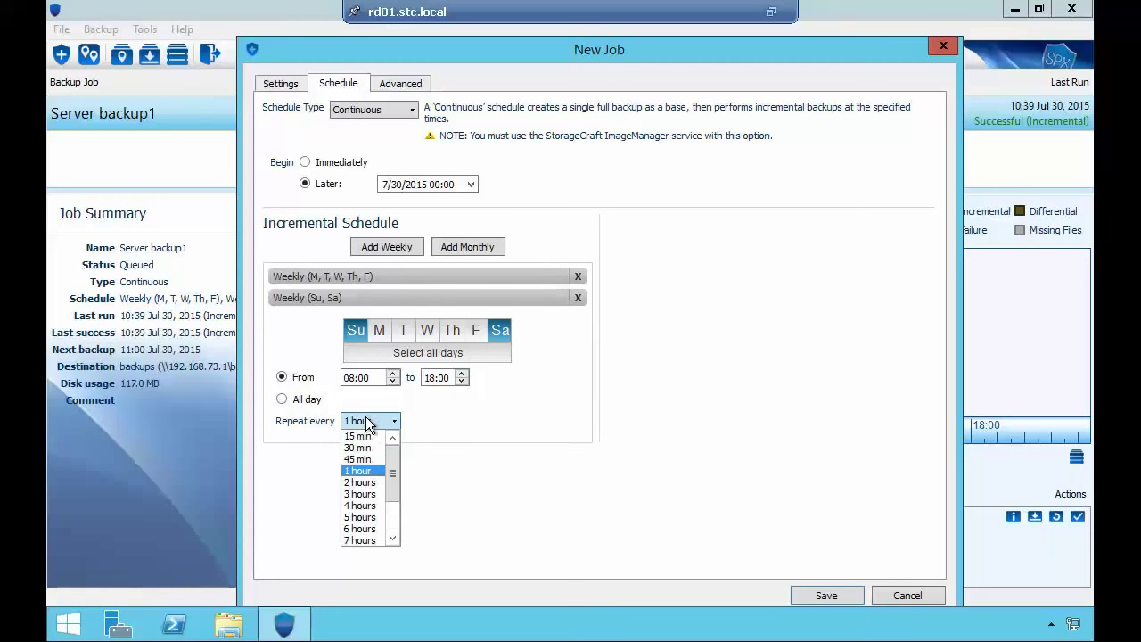
{"action": "left_click", "coordinate": [366, 482]}
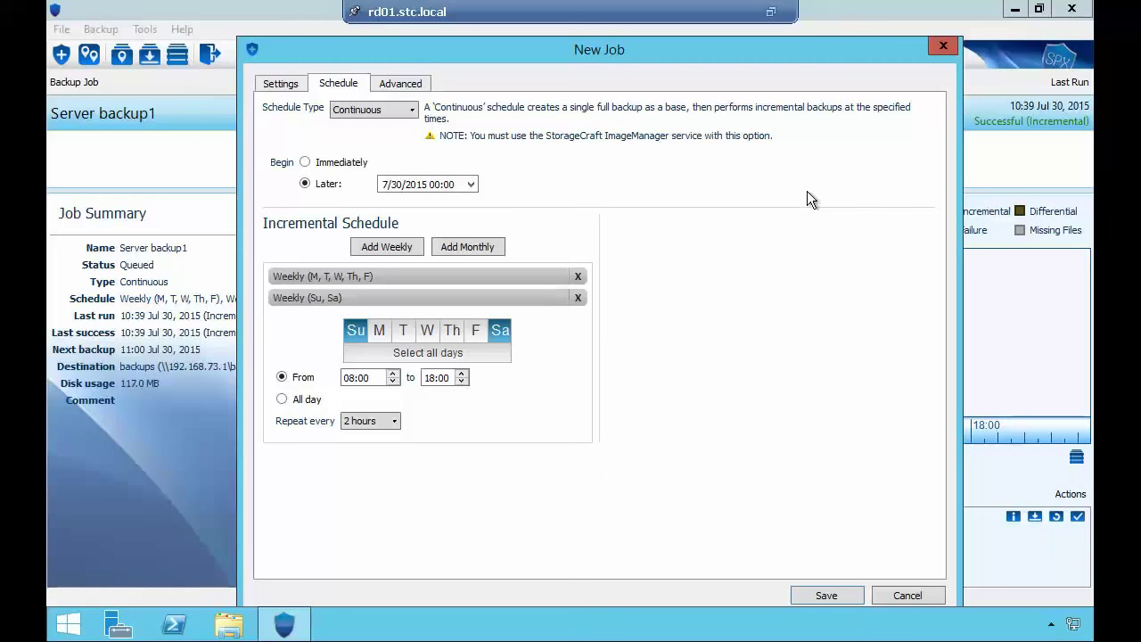
Add a monthly incremental schedule for the last day, running all day every 15 minutes, and remove both weekly schedules
{"action": "left_click", "coordinate": [475, 247]}
{"action": "left_click", "coordinate": [476, 405]}
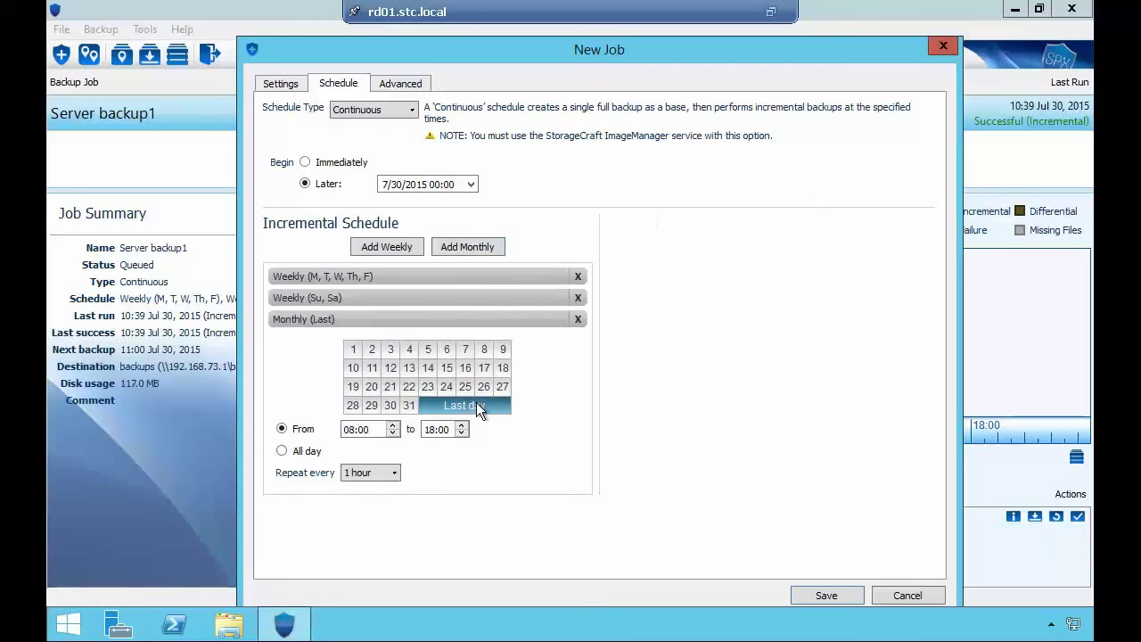
{"action": "left_click", "coordinate": [312, 451]}
{"action": "left_click", "coordinate": [384, 472]}
{"action": "left_click", "coordinate": [382, 488]}
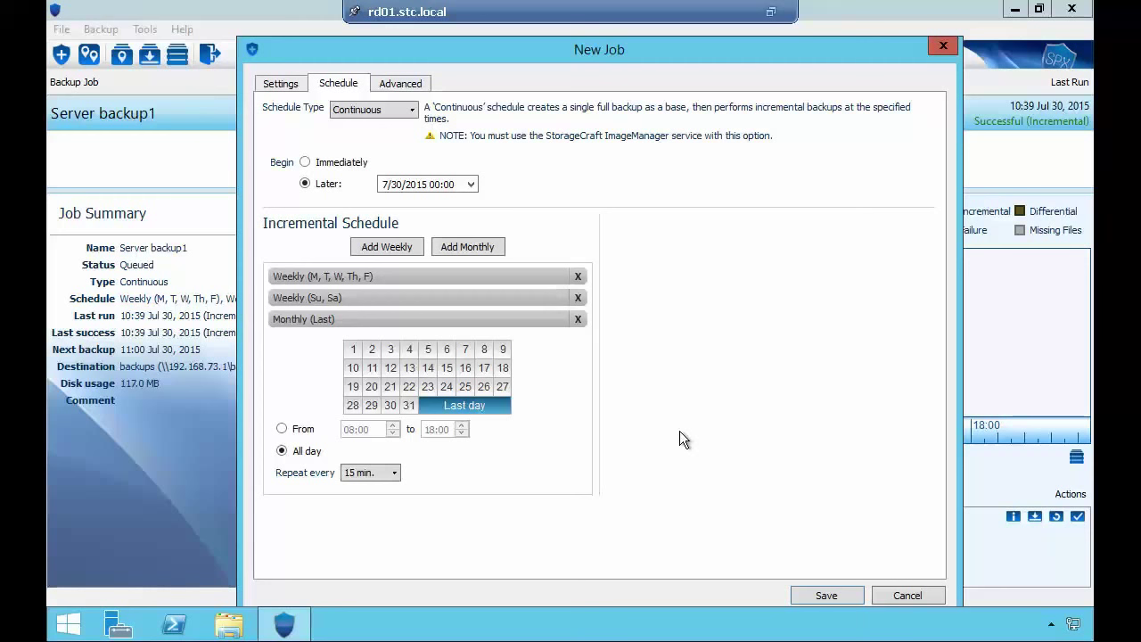
{"action": "left_click", "coordinate": [578, 298]}
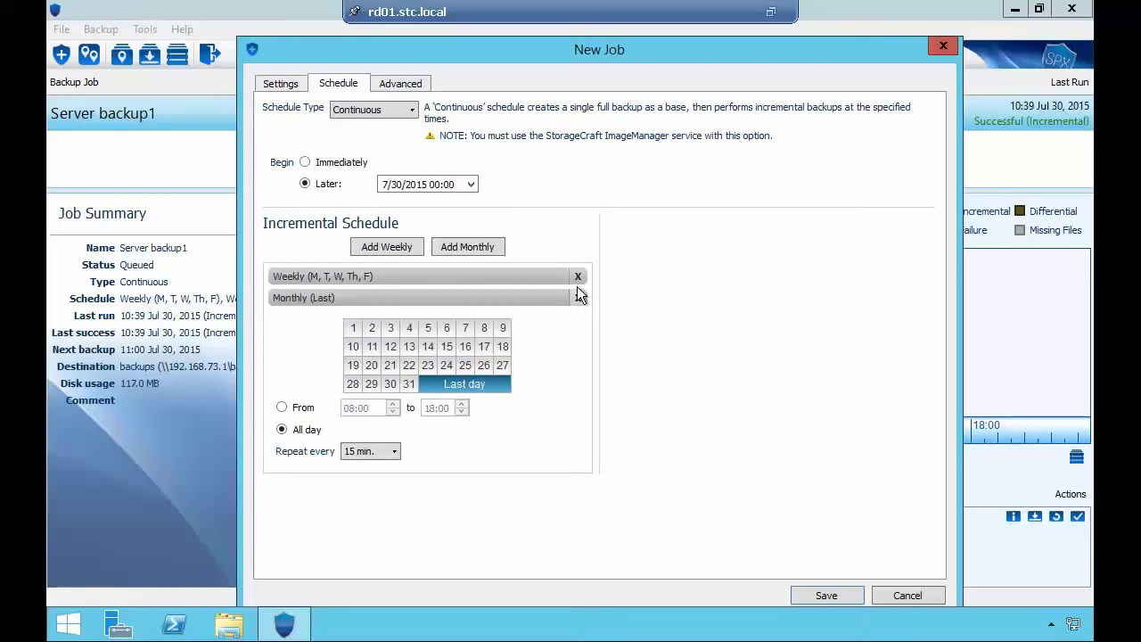
{"action": "left_click", "coordinate": [577, 277]}
Compare the Mixed and Continuous schedule types and set the job to Mixed
{"action": "left_click", "coordinate": [415, 112]}
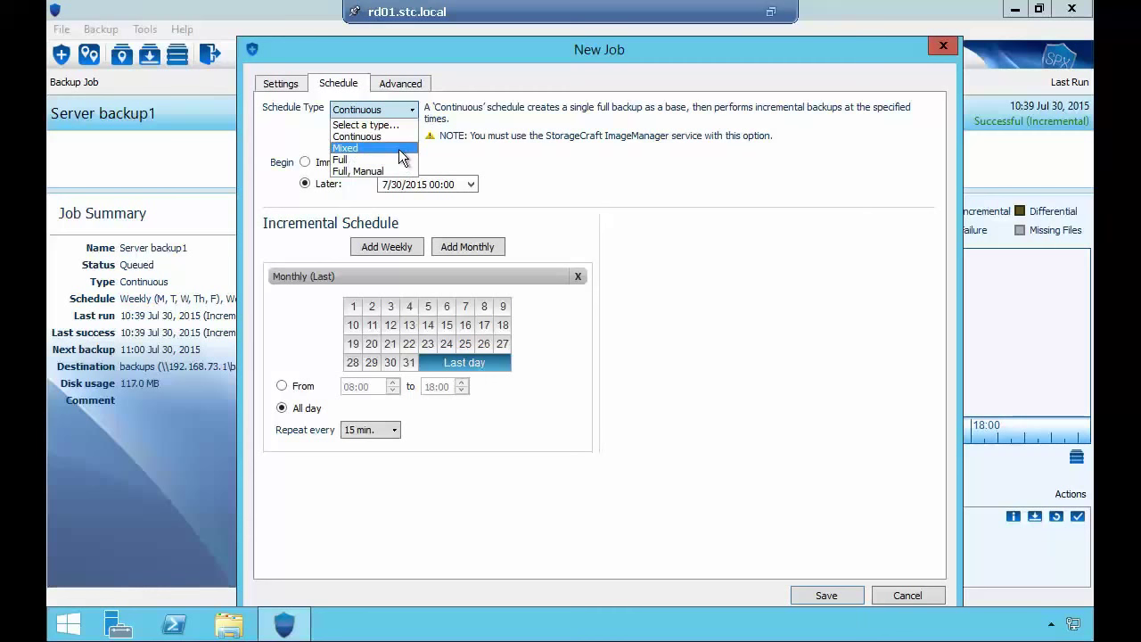
{"action": "left_click", "coordinate": [404, 148]}
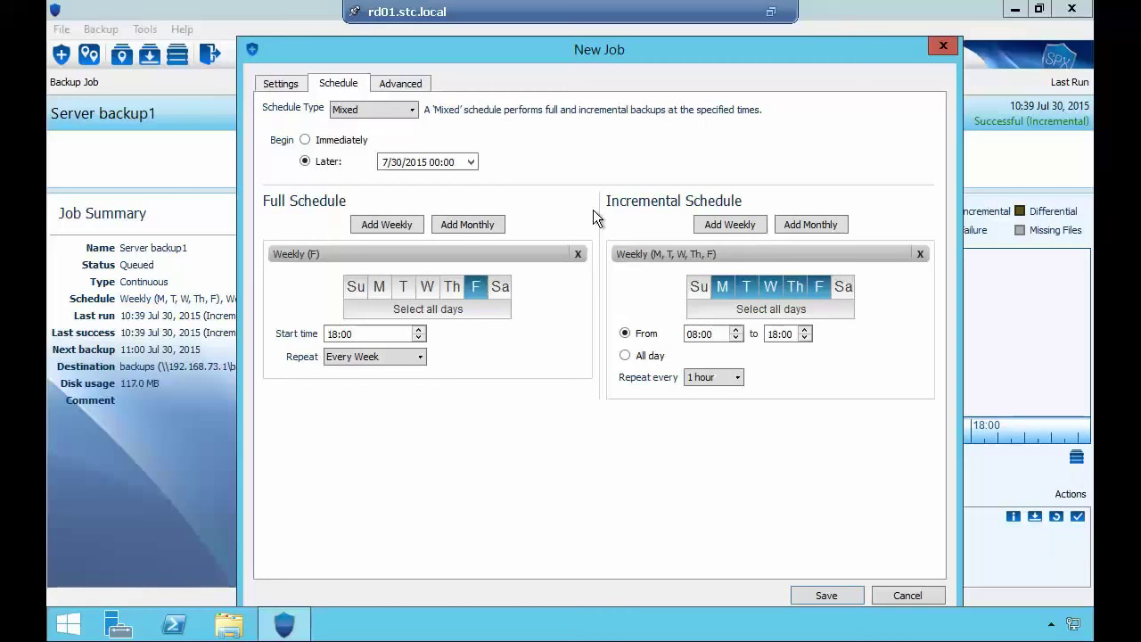
{"action": "left_click", "coordinate": [385, 111]}
{"action": "left_click", "coordinate": [383, 138]}
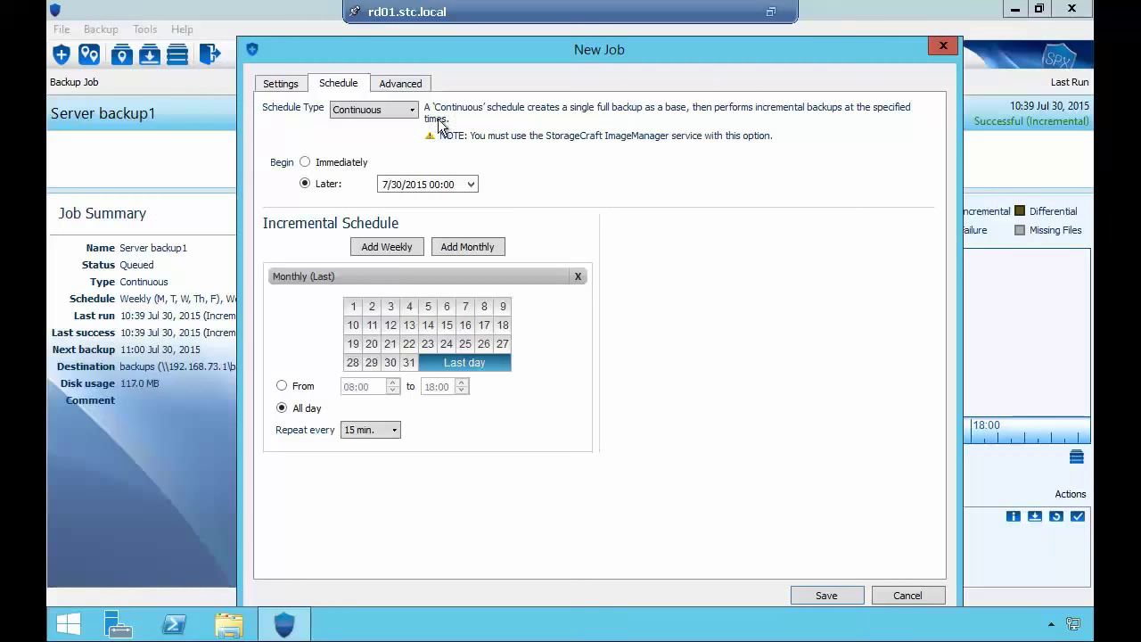
{"action": "left_click", "coordinate": [406, 116]}
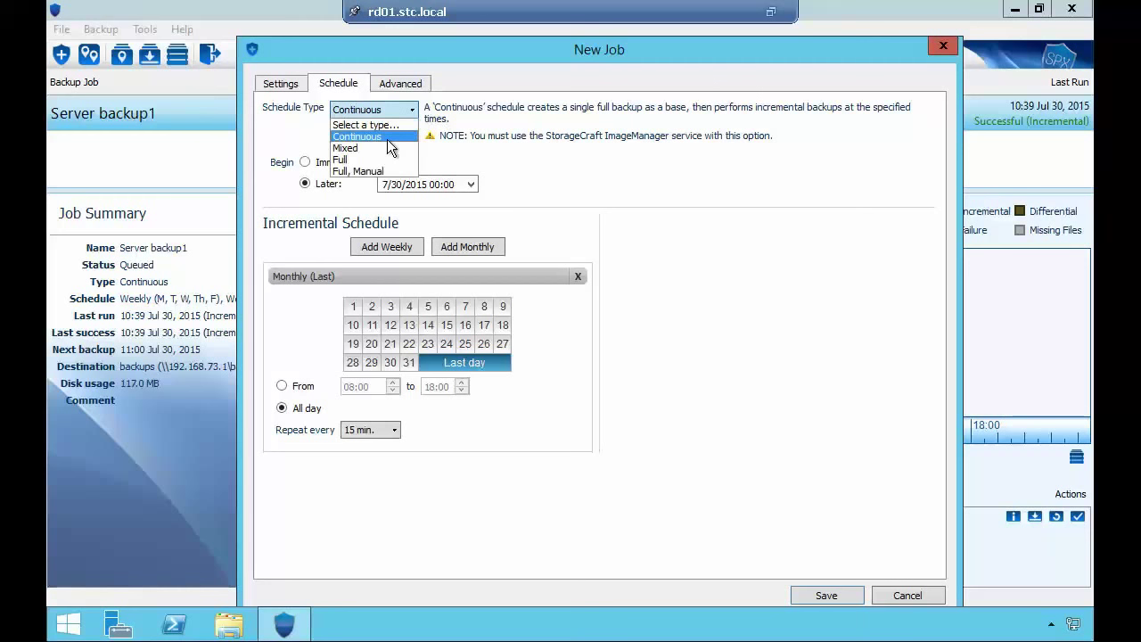
{"action": "left_click", "coordinate": [386, 148]}
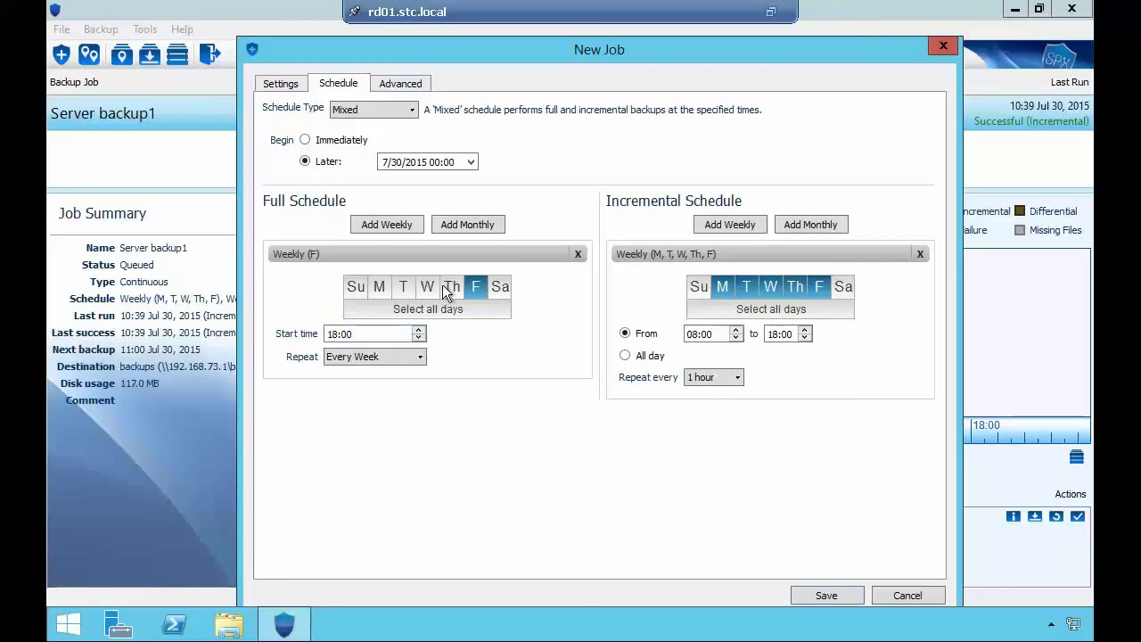
Add a monthly full backup for the last day and set the weekday incrementals to run all day every 15 minutes
{"action": "left_click", "coordinate": [463, 225]}
{"action": "left_click", "coordinate": [460, 363]}
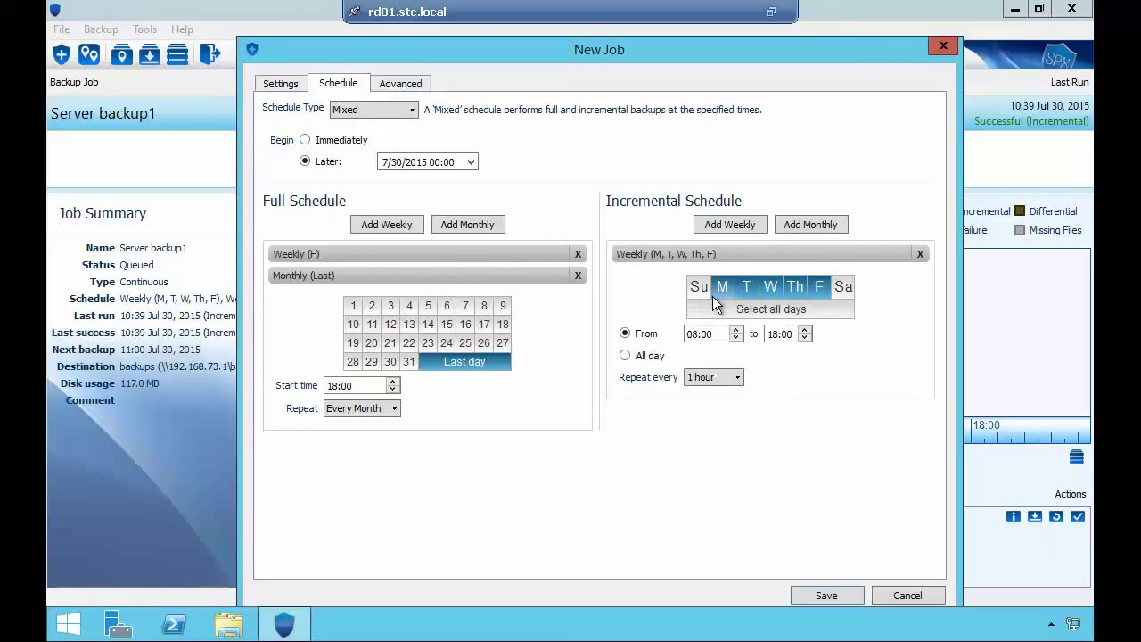
{"action": "left_click", "coordinate": [626, 355]}
{"action": "left_click", "coordinate": [713, 377]}
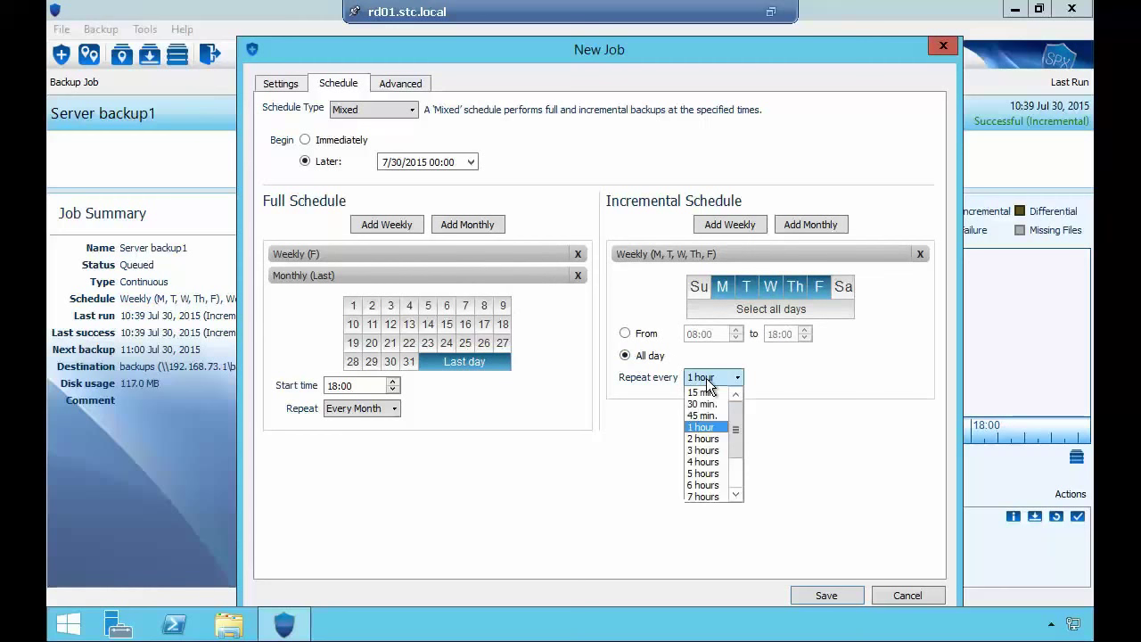
{"action": "left_click", "coordinate": [705, 402]}
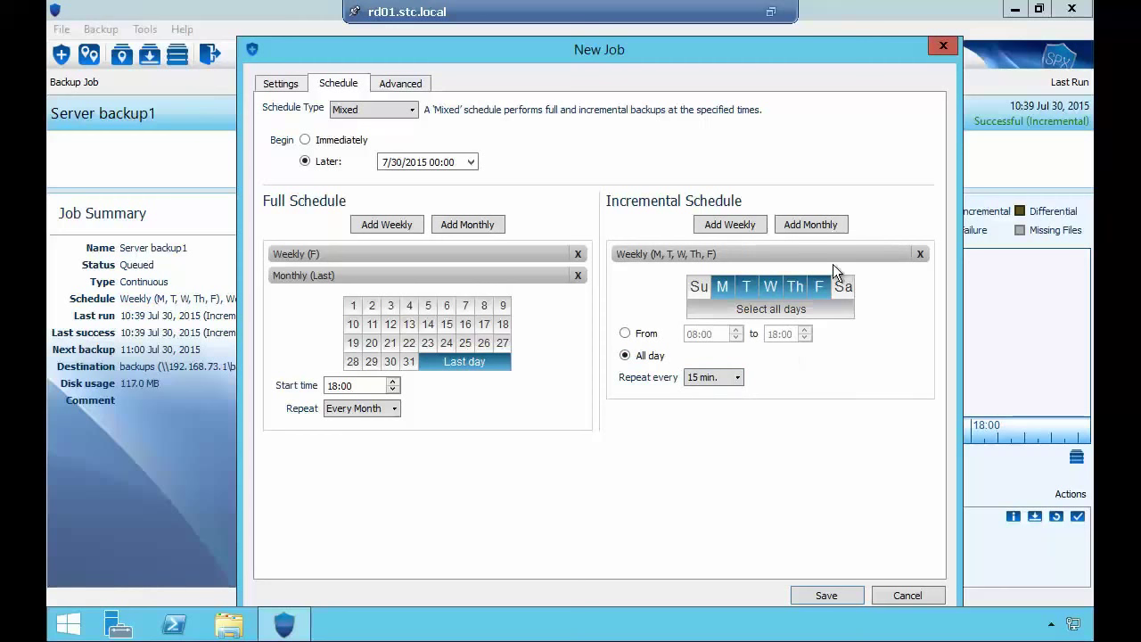
Add a second weekly incremental schedule for Sunday and Saturday and look at its repeat intervals
{"action": "left_click", "coordinate": [755, 225]}
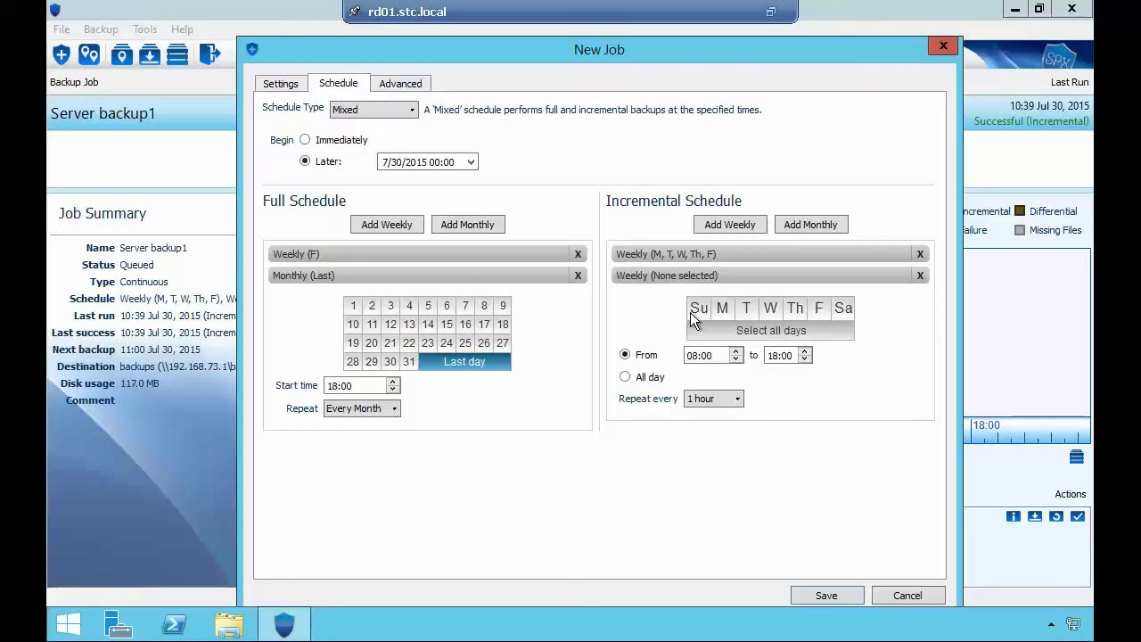
{"action": "left_click", "coordinate": [696, 310]}
{"action": "left_click", "coordinate": [842, 309]}
{"action": "left_click", "coordinate": [724, 399]}
{"action": "left_click", "coordinate": [724, 403]}
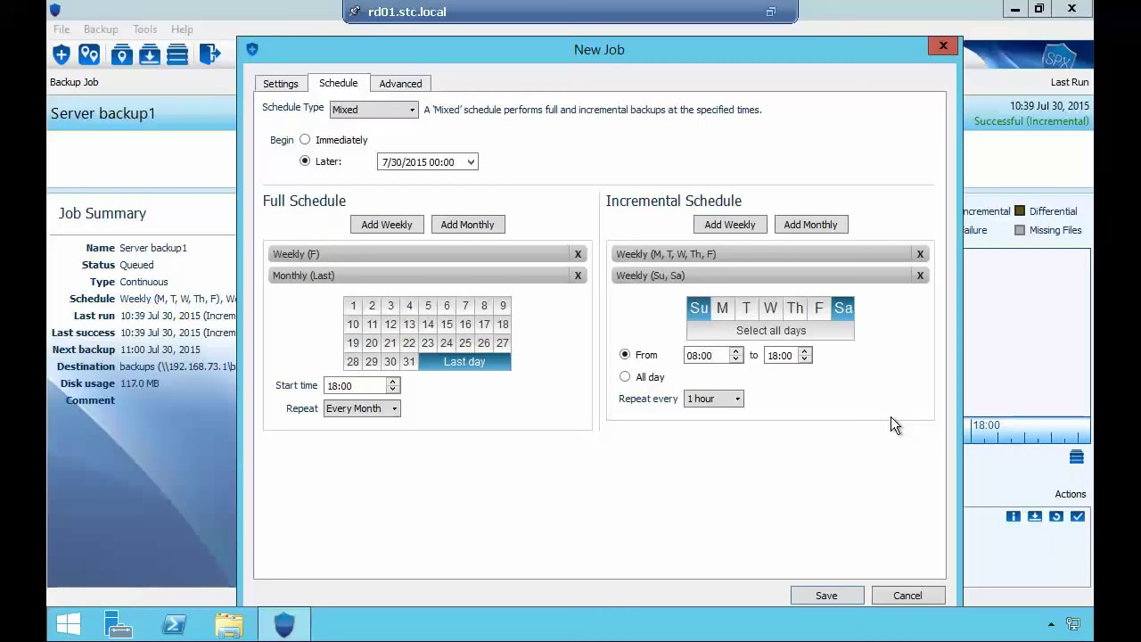
Set the job's advanced retention to keep only recent images, and cancel the new job without saving
{"action": "left_click", "coordinate": [401, 83]}
{"action": "left_click", "coordinate": [673, 286]}
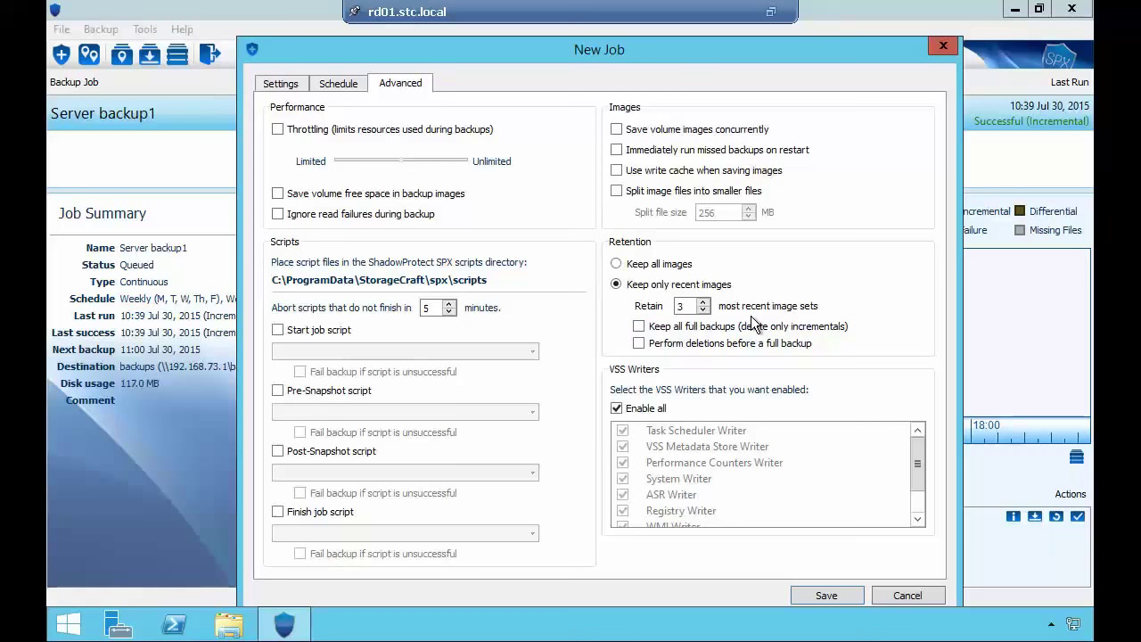
{"action": "left_click", "coordinate": [907, 596]}
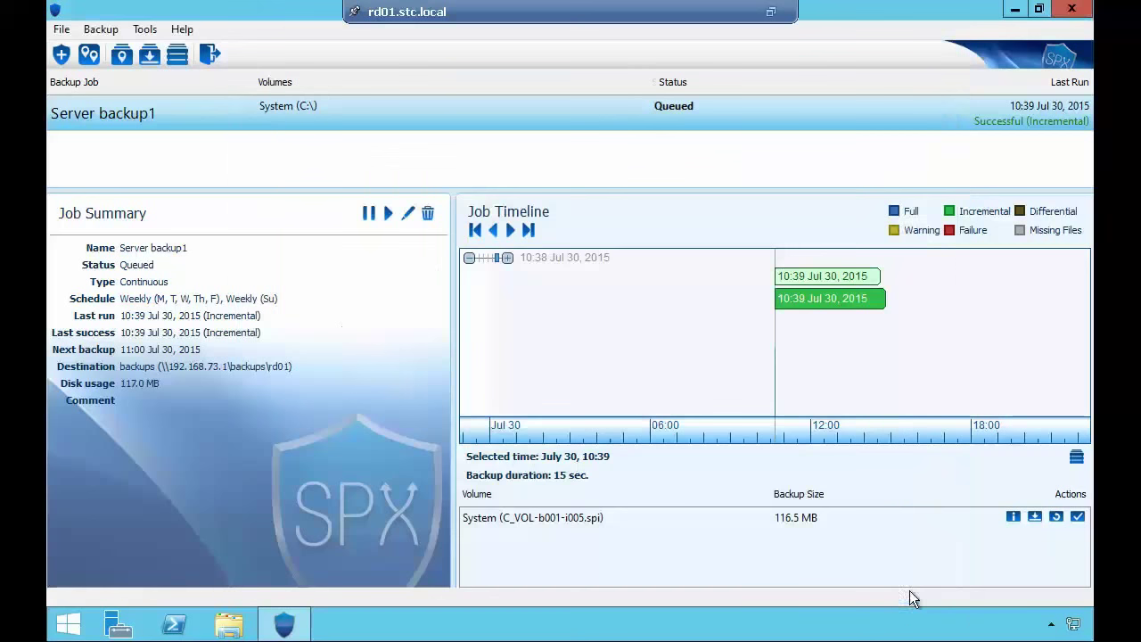
Open the destinations list, look at the Network Share type for a new destination, and close the form without saving
{"action": "left_click", "coordinate": [91, 54]}
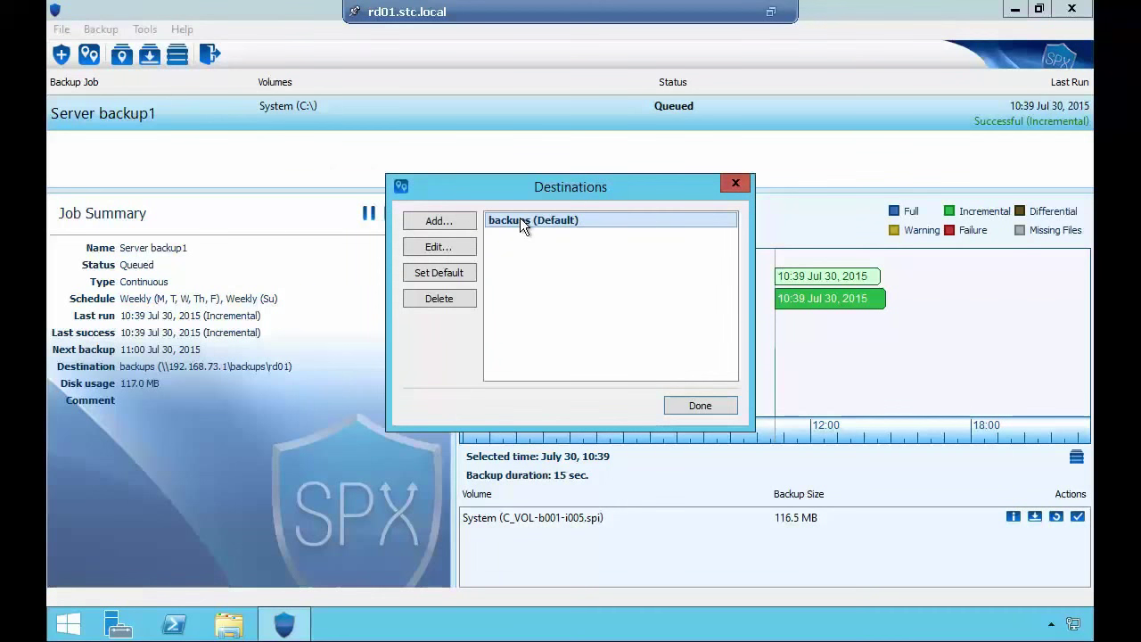
{"action": "left_click", "coordinate": [438, 220]}
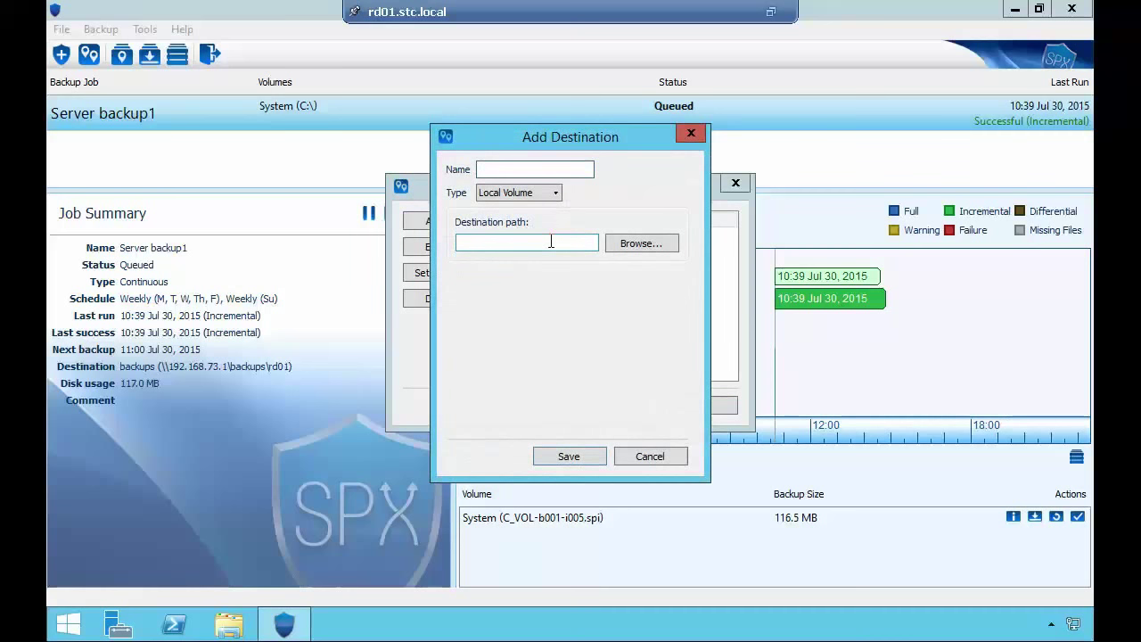
{"action": "left_click", "coordinate": [545, 192]}
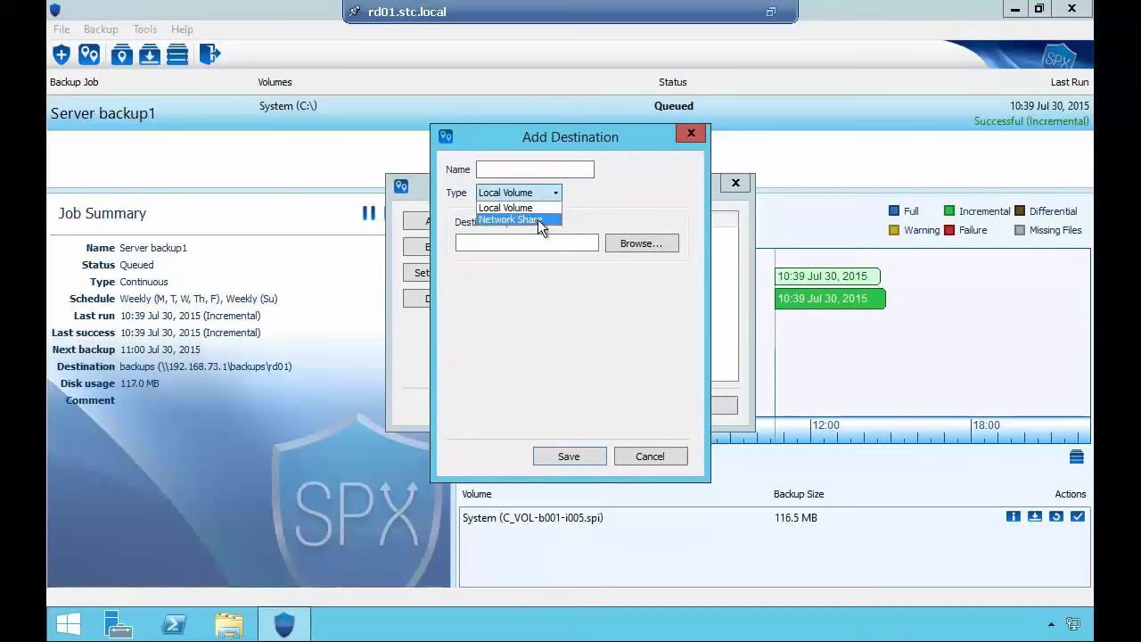
{"action": "left_click", "coordinate": [538, 220]}
{"action": "left_click", "coordinate": [691, 134]}
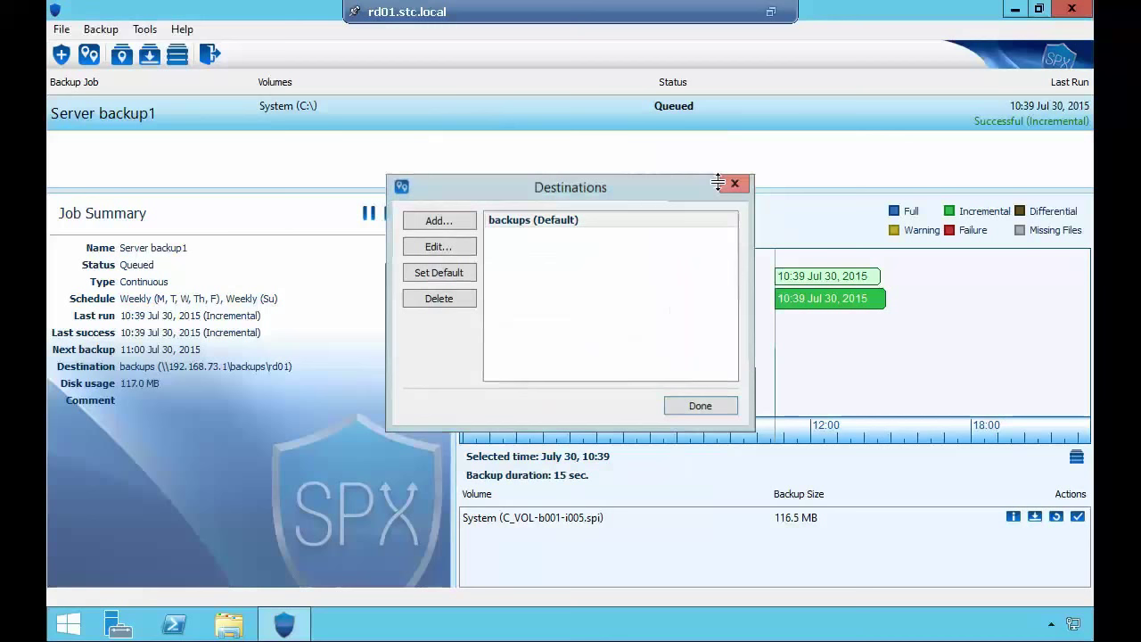
Close the destinations list, then examine the C_VOL-b001.spf image chain in the backups destination and its image details
{"action": "left_click", "coordinate": [735, 183]}
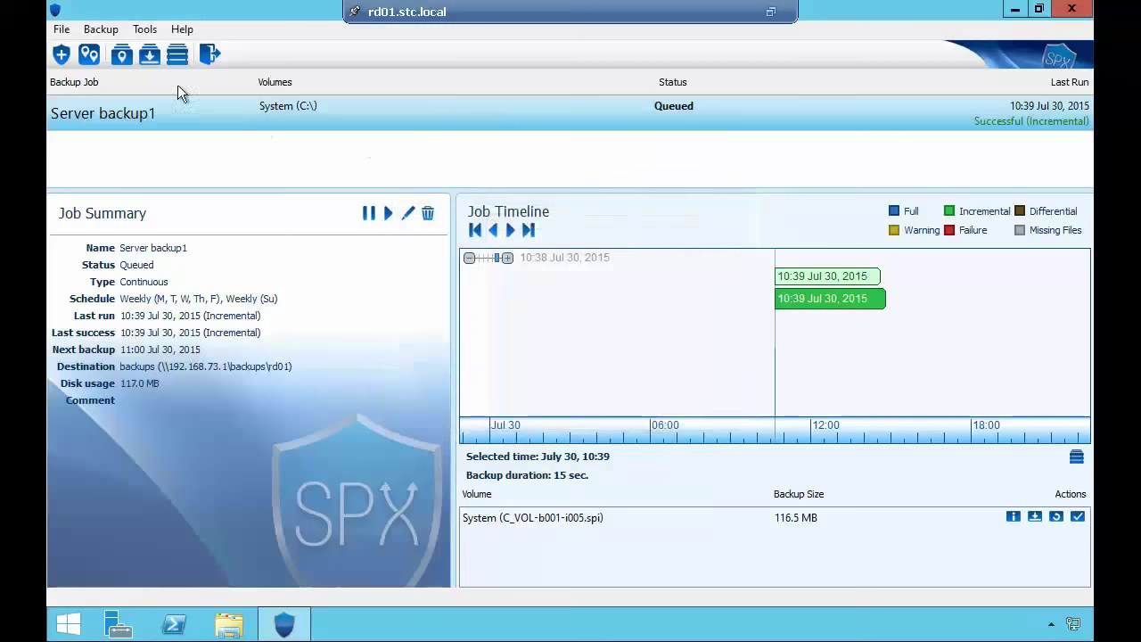
{"action": "left_click", "coordinate": [121, 55]}
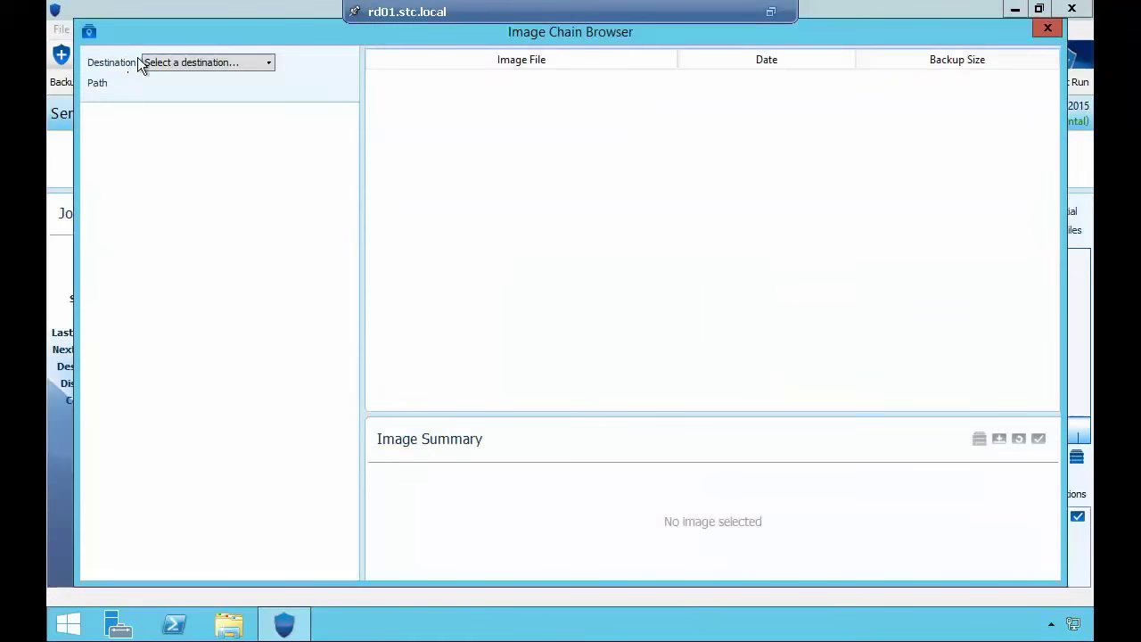
{"action": "left_click", "coordinate": [198, 64]}
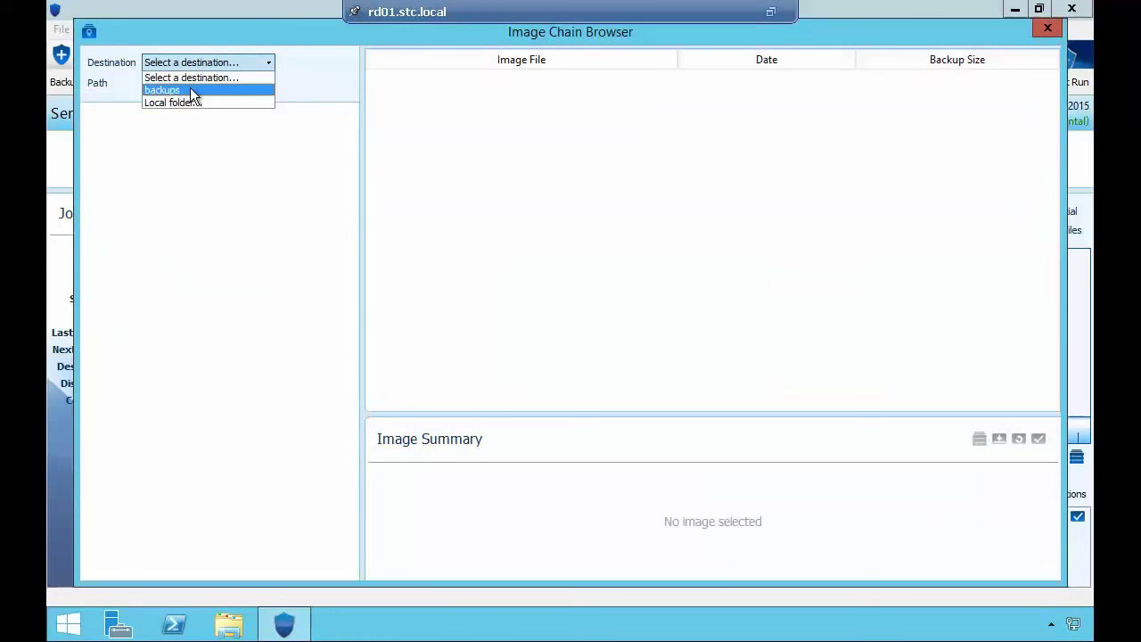
{"action": "left_click", "coordinate": [192, 91]}
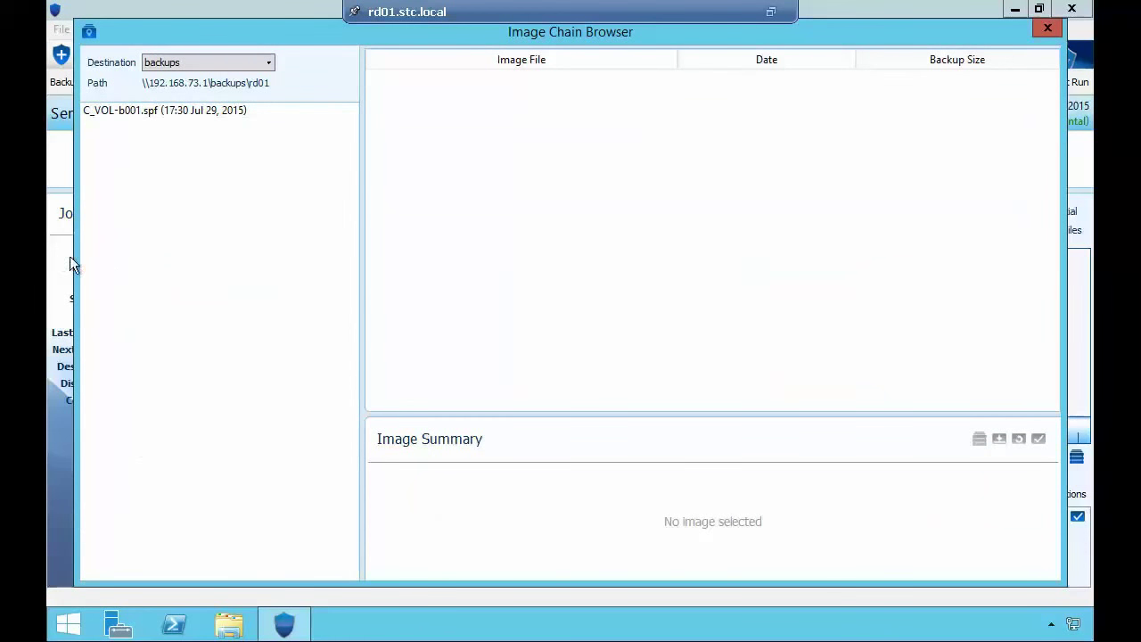
{"action": "left_click", "coordinate": [132, 111]}
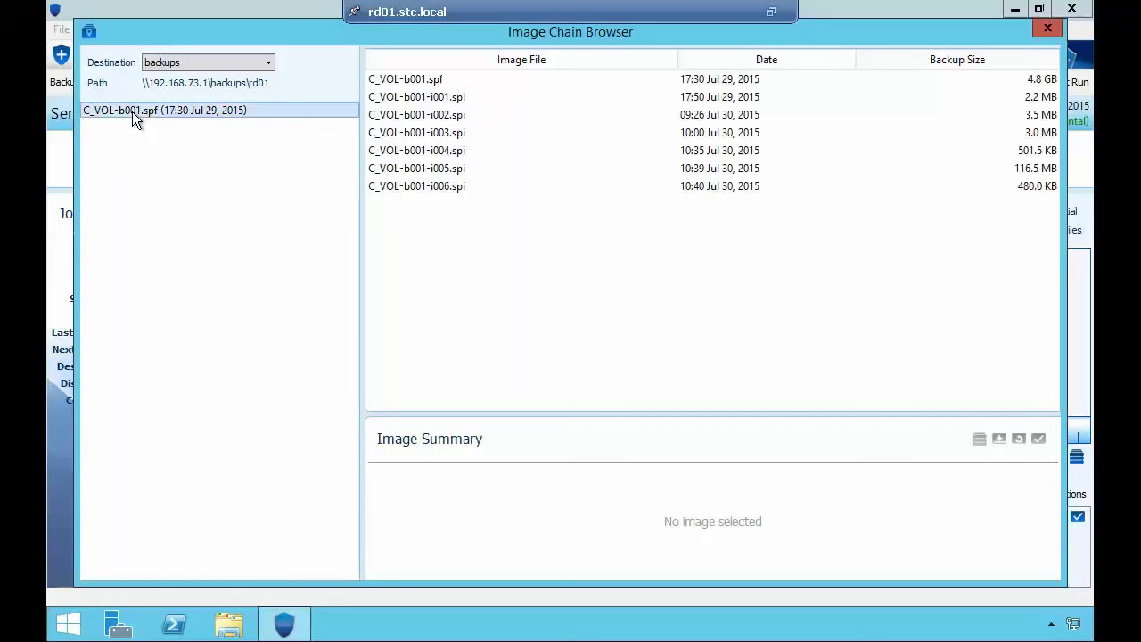
{"action": "left_click", "coordinate": [427, 81]}
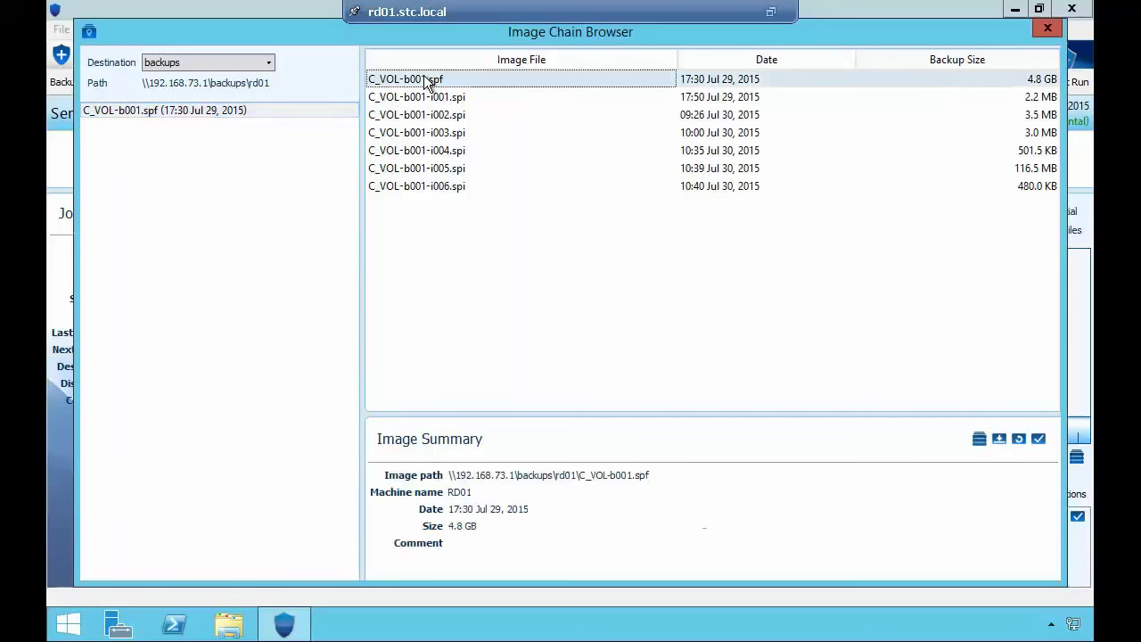
{"action": "left_click_drag", "start_coordinate": [448, 98], "coordinate": [448, 186]}
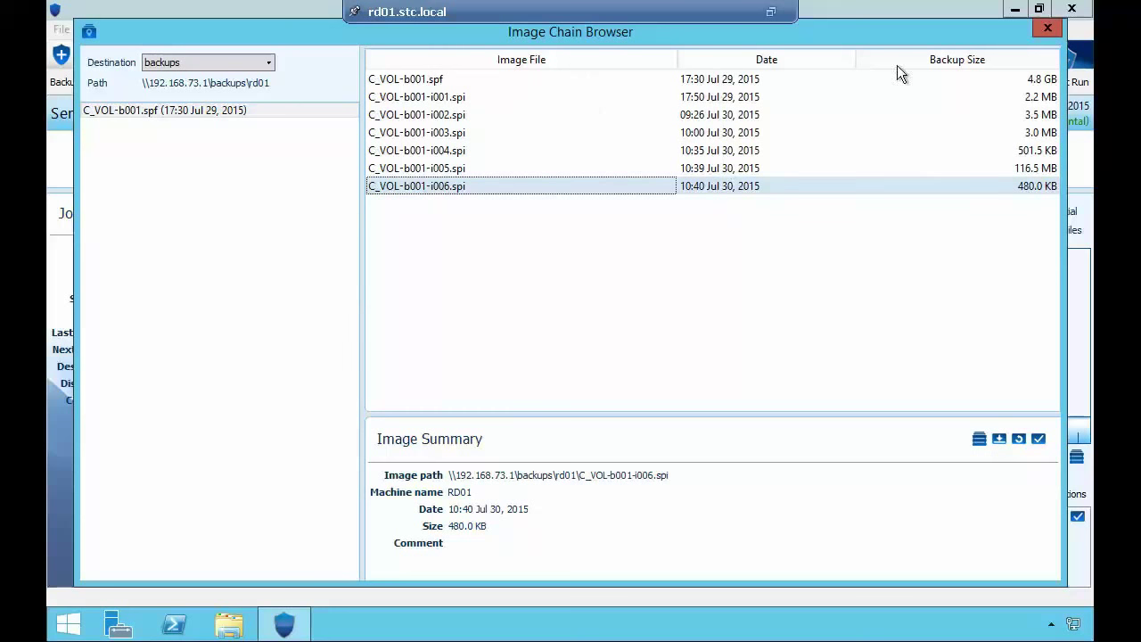
{"action": "left_click", "coordinate": [925, 166]}
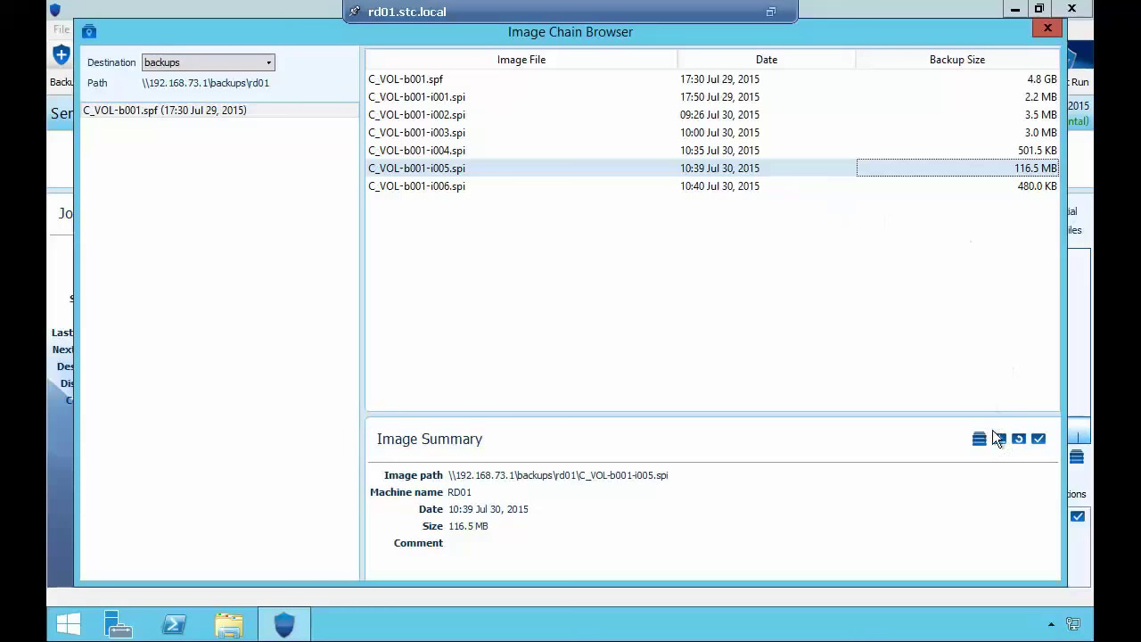
{"action": "left_click", "coordinate": [1047, 28]}
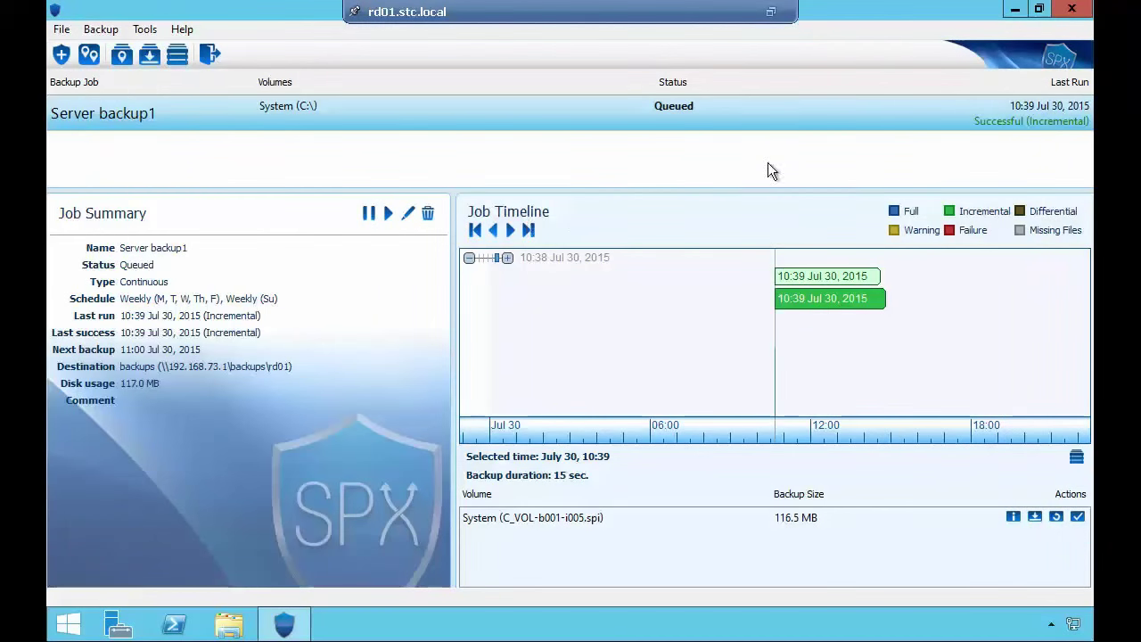
Minimize the backup console and create a text document named "SPX youtube" on the server's desktop
{"action": "left_click", "coordinate": [1013, 10]}
{"action": "left_click", "coordinate": [80, 134]}
{"action": "right_click", "coordinate": [156, 260]}
{"action": "mouse_move", "coordinate": [218, 381]}
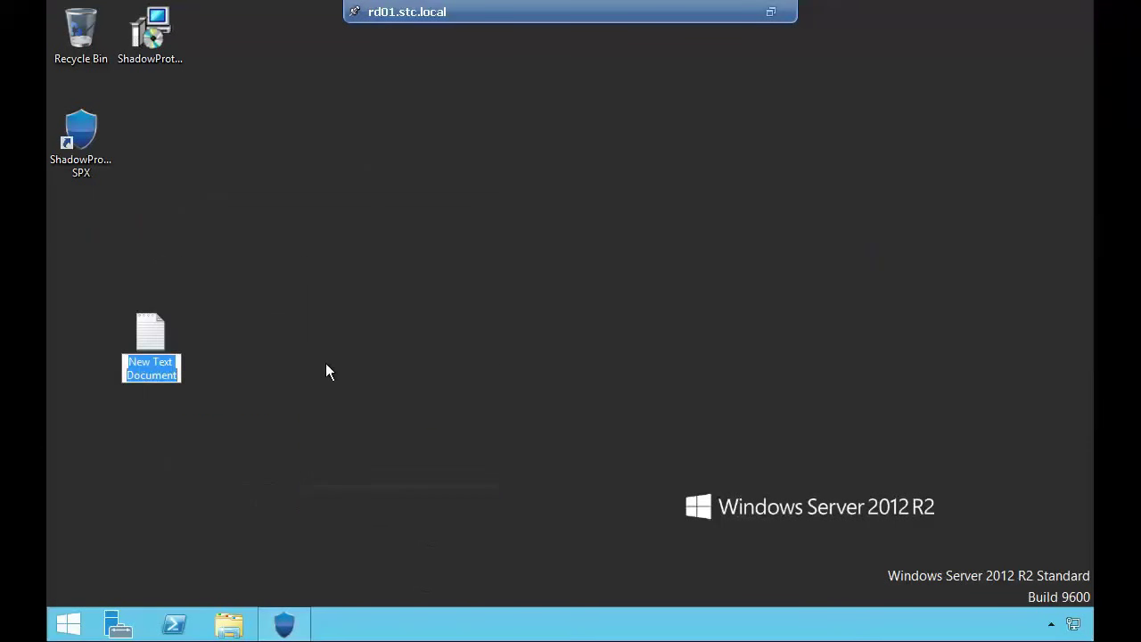
{"action": "type", "text": "SPX"}
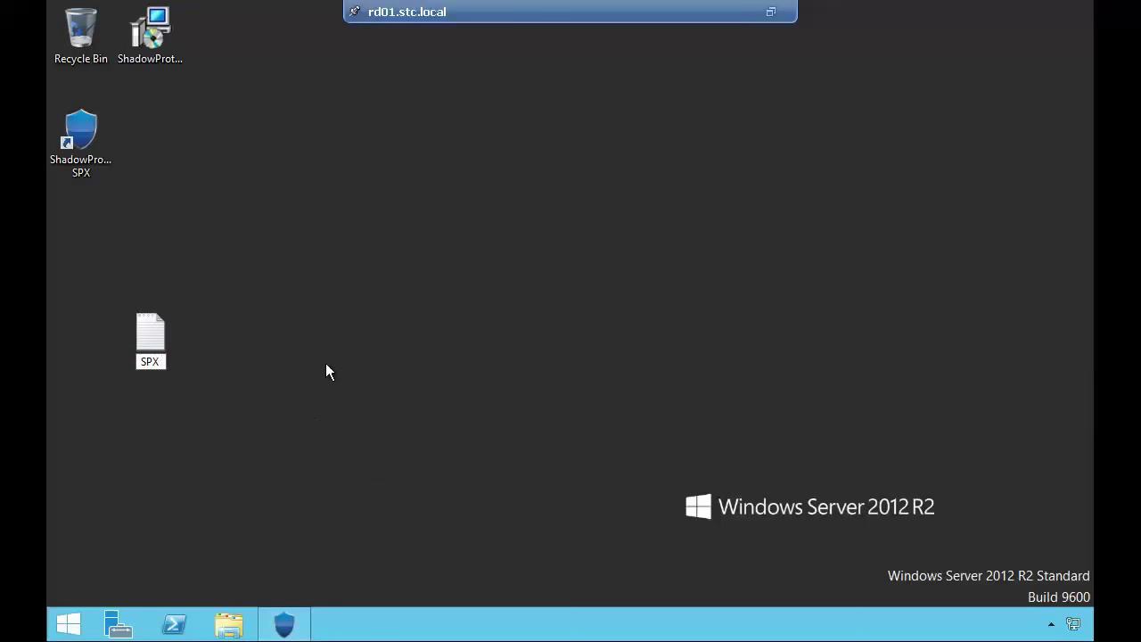
{"action": "type", "text": " youtube"}
{"action": "key", "text": "Return"}
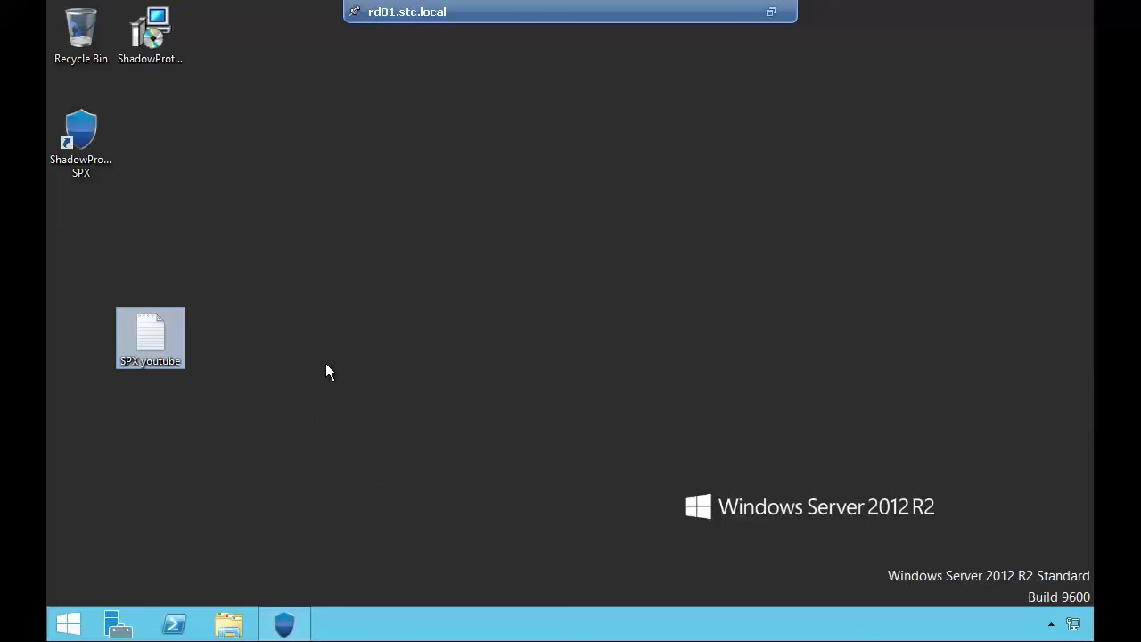
Return to the backup console and start an unscheduled incremental backup of the Server backup1 job
{"action": "left_click", "coordinate": [284, 624]}
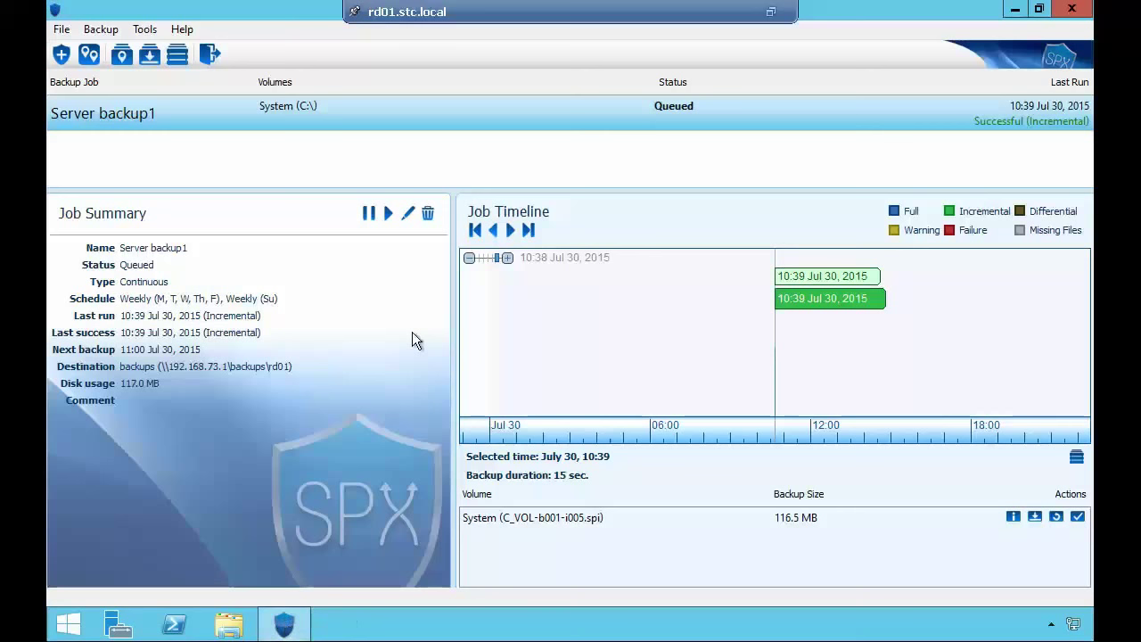
{"action": "right_click", "coordinate": [290, 109]}
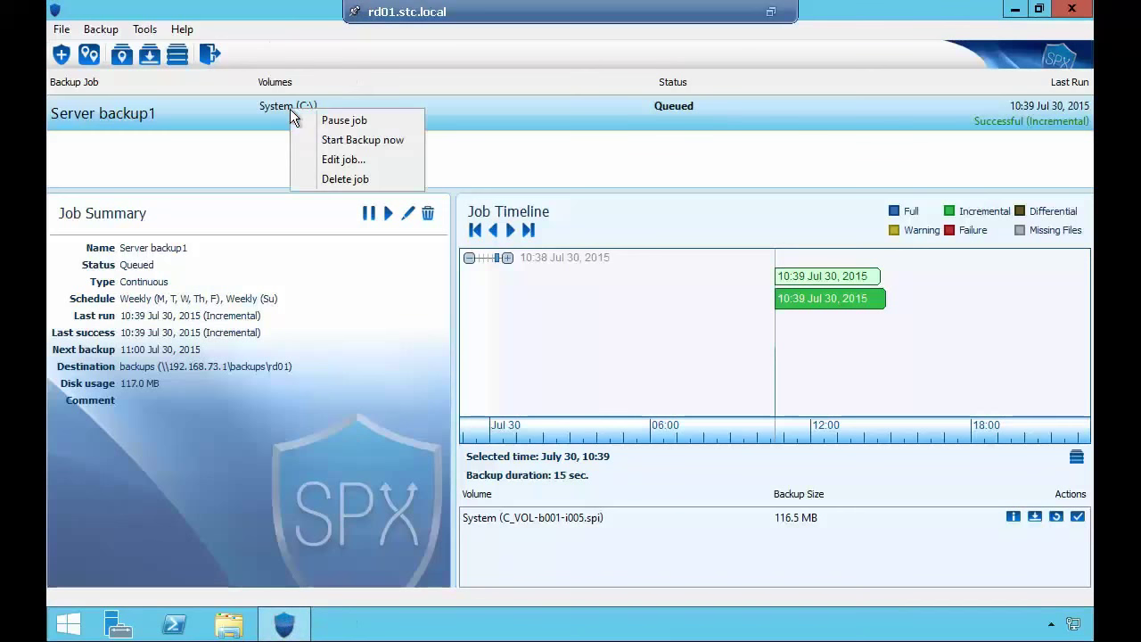
{"action": "left_click", "coordinate": [358, 134]}
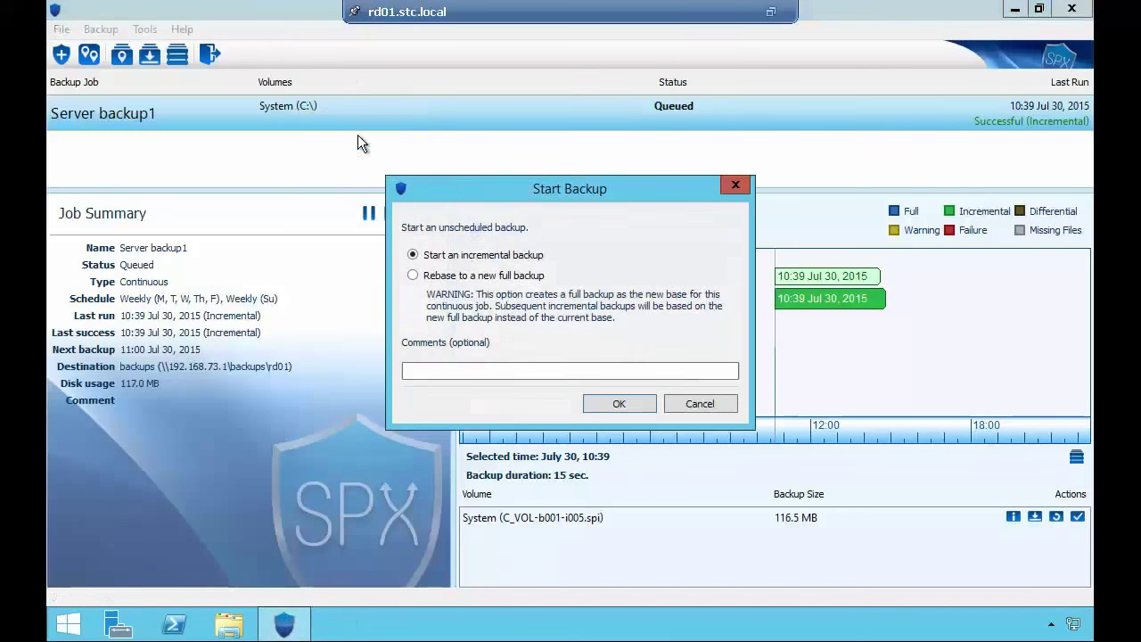
{"action": "left_click", "coordinate": [632, 402]}
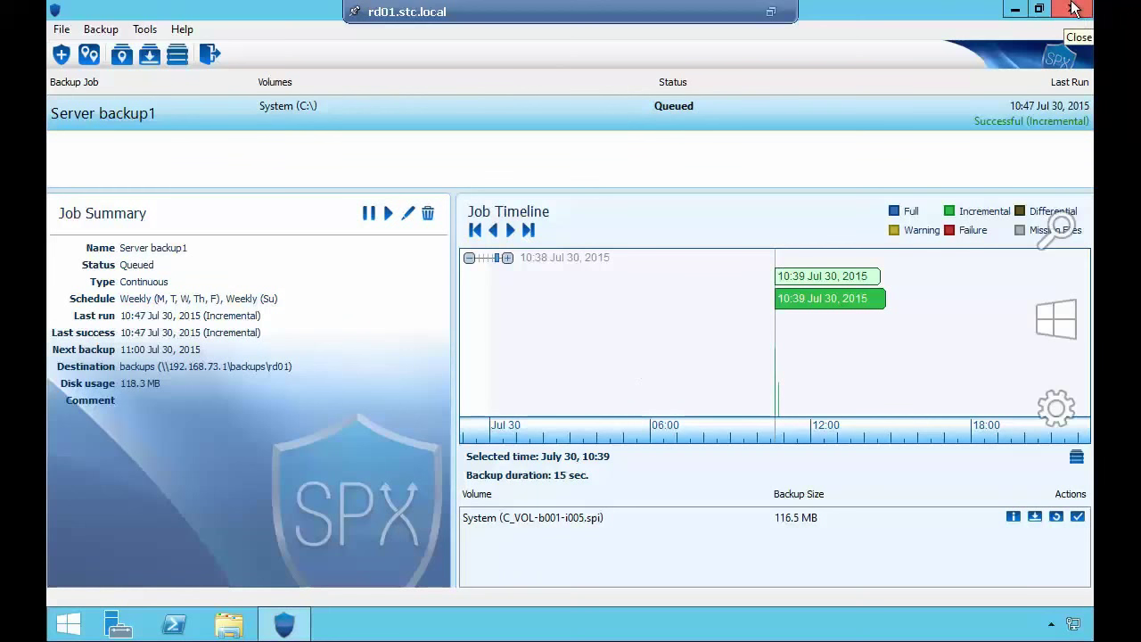
Close the backup console, shut down the rd01 server, and close its virtual machine console window
{"action": "left_click", "coordinate": [1073, 9]}
{"action": "right_click", "coordinate": [72, 623]}
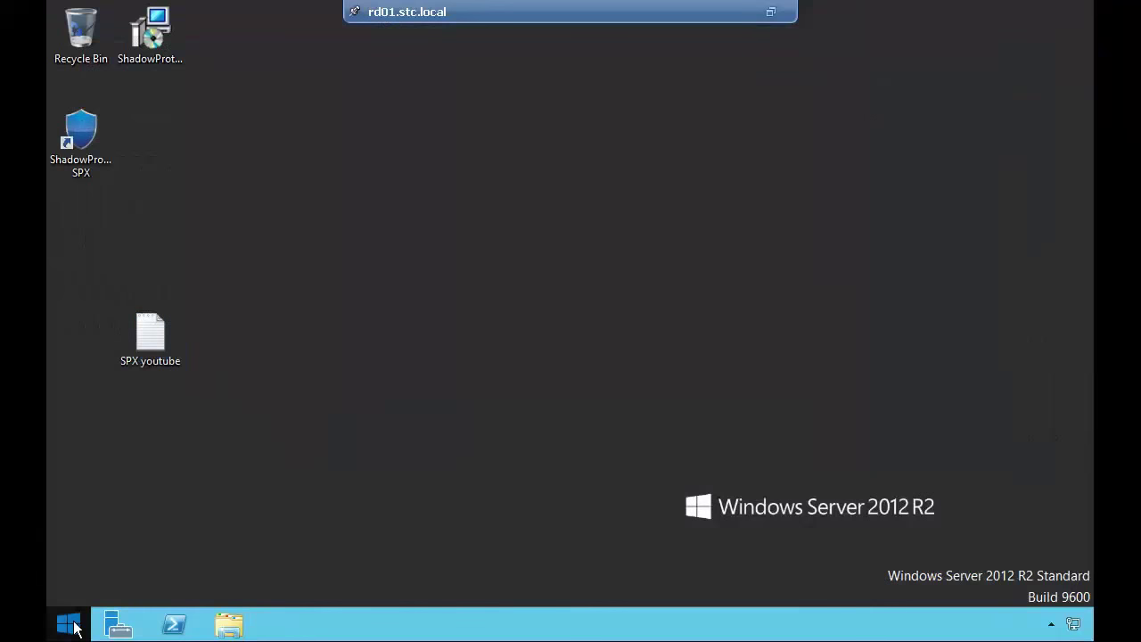
{"action": "mouse_move", "coordinate": [169, 591]}
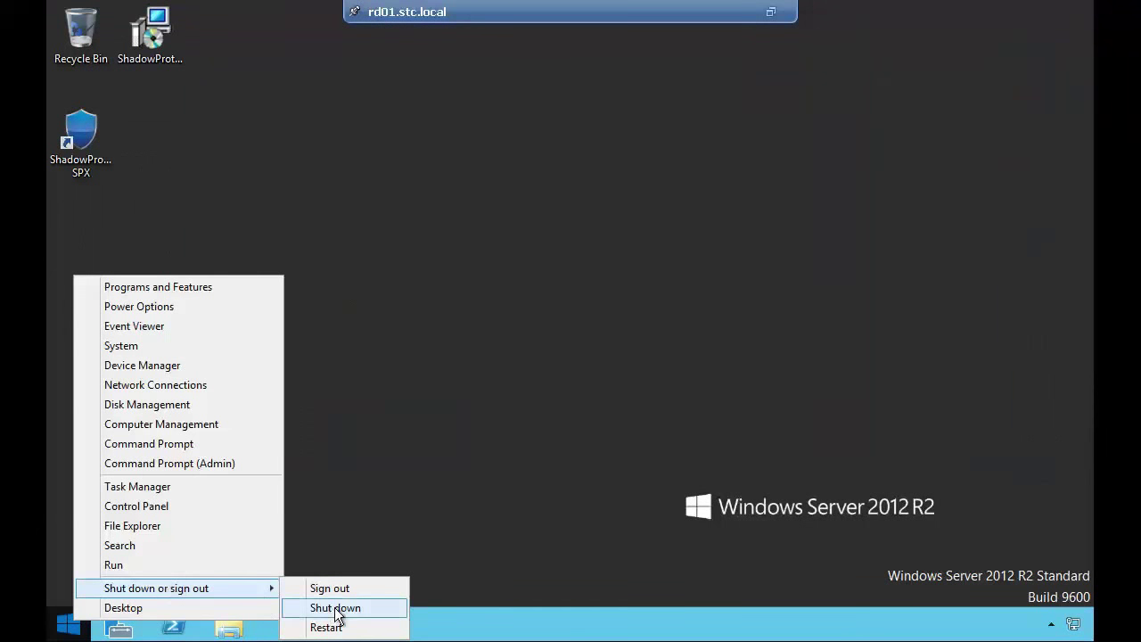
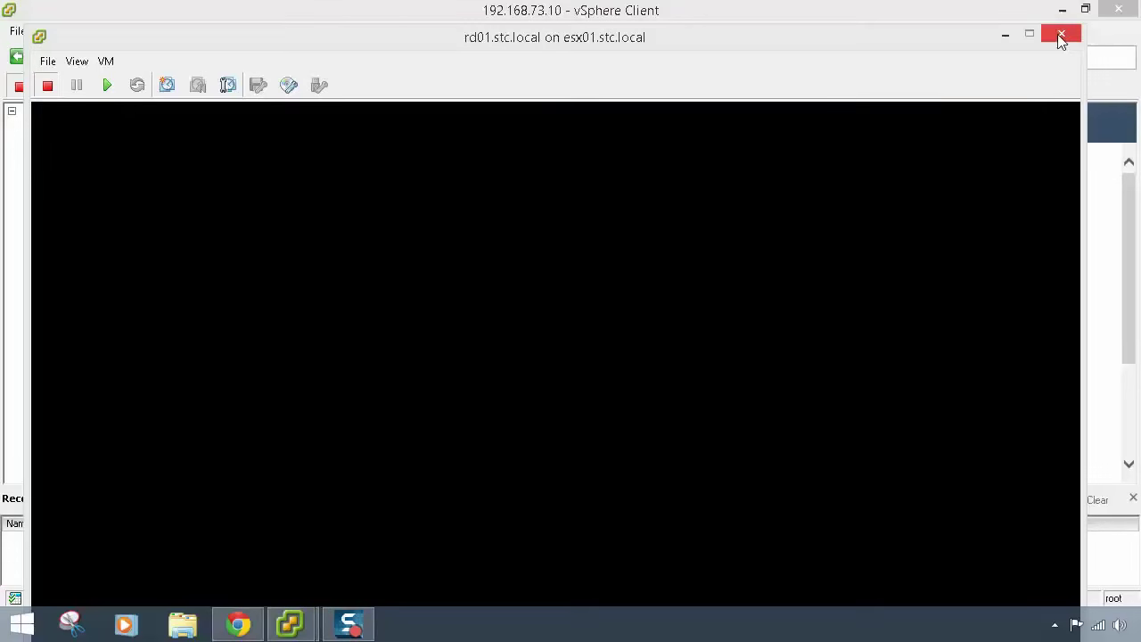
{"action": "left_click", "coordinate": [1062, 33]}
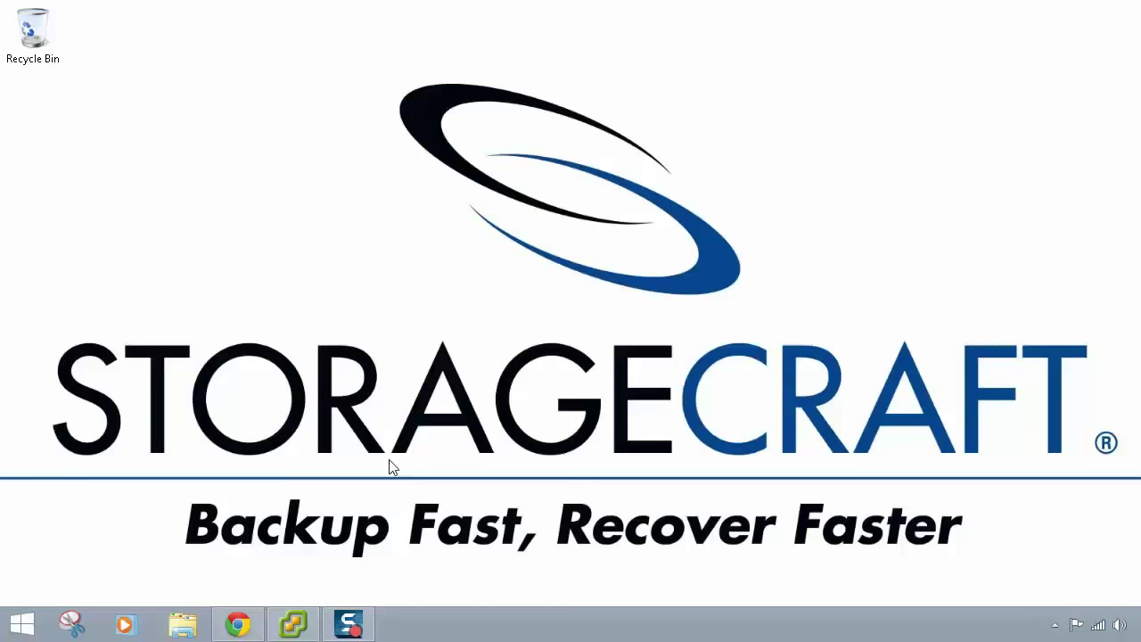
Launch ShadowProtect SPX on the local machine and select image C_VOL-b001-i006.spi in the rd01 destination's C_VOL-b001.spf chain
{"action": "key", "text": "super"}
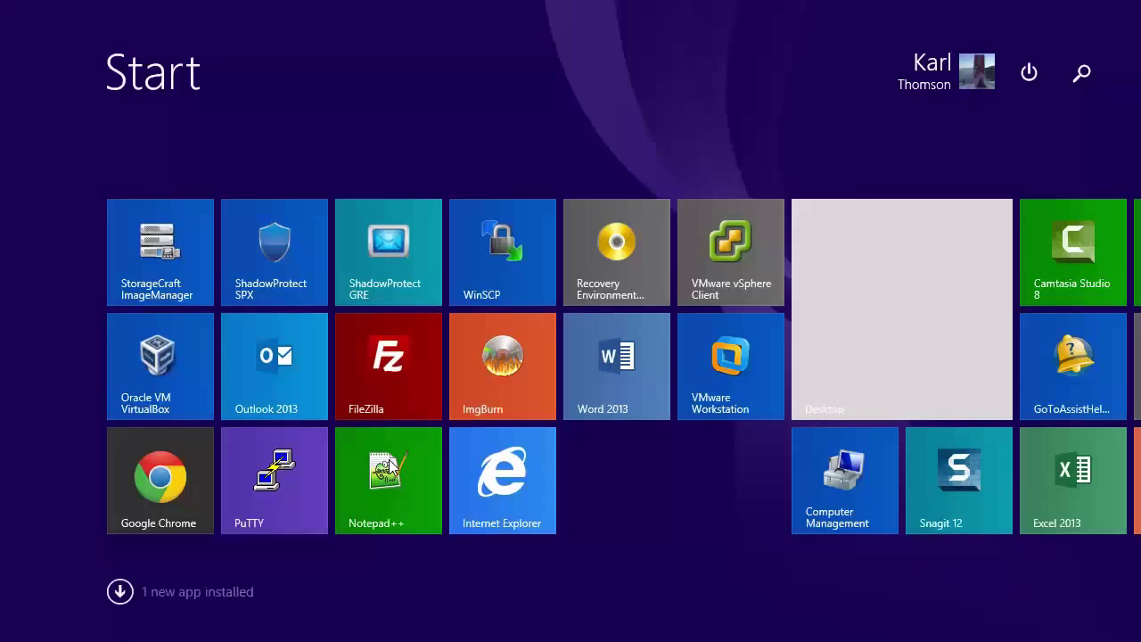
{"action": "left_click", "coordinate": [262, 252]}
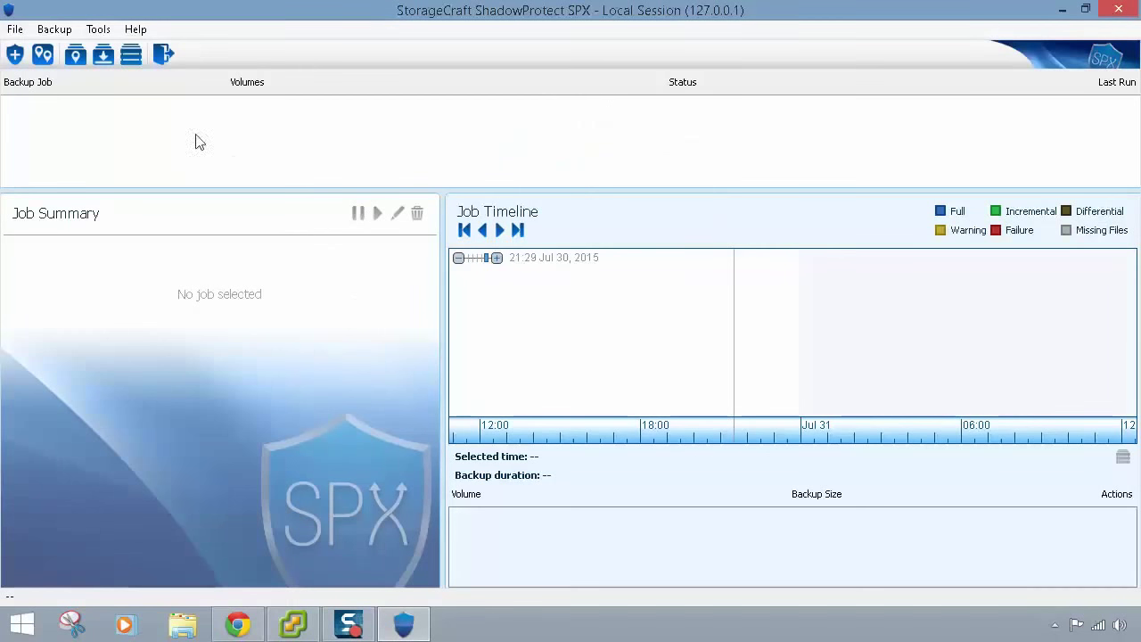
{"action": "left_click", "coordinate": [75, 58]}
{"action": "left_click", "coordinate": [195, 62]}
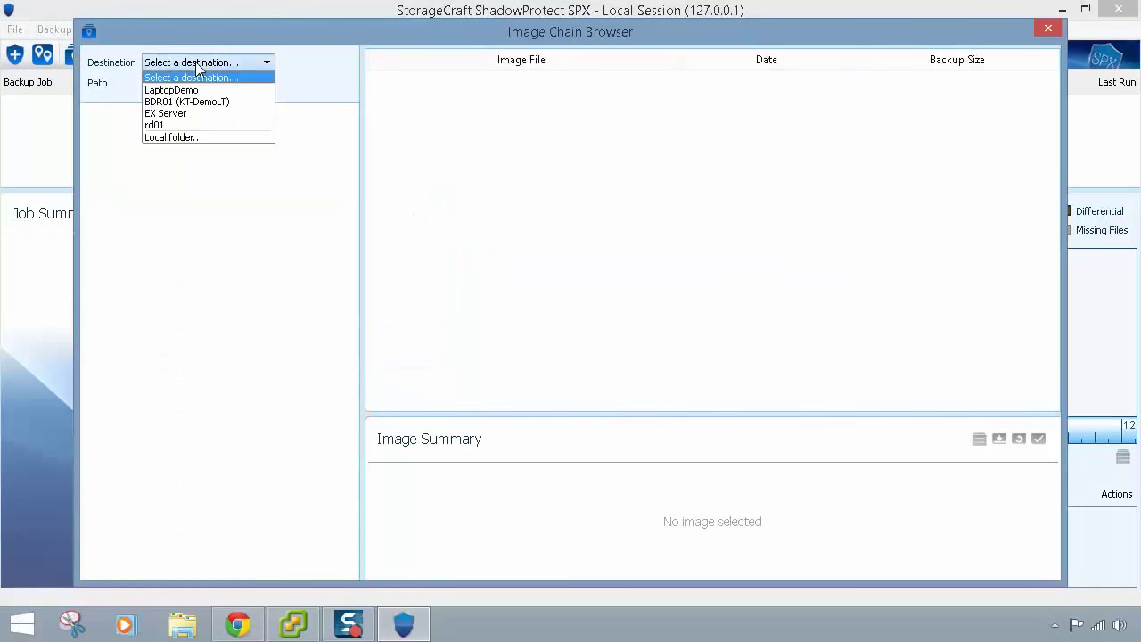
{"action": "left_click", "coordinate": [190, 125]}
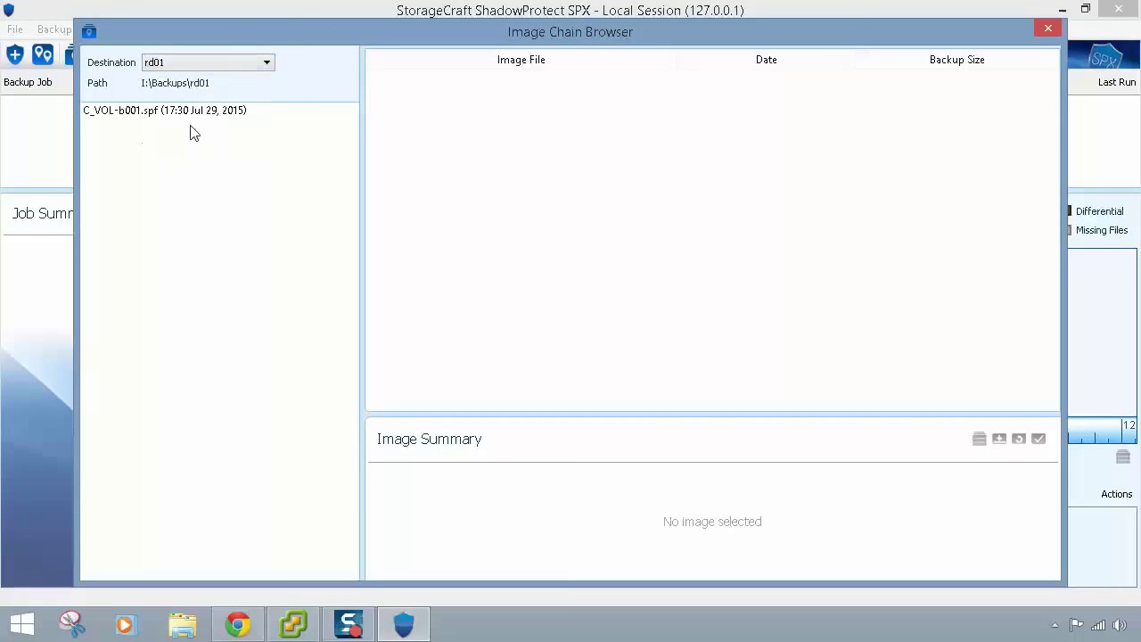
{"action": "left_click", "coordinate": [158, 116]}
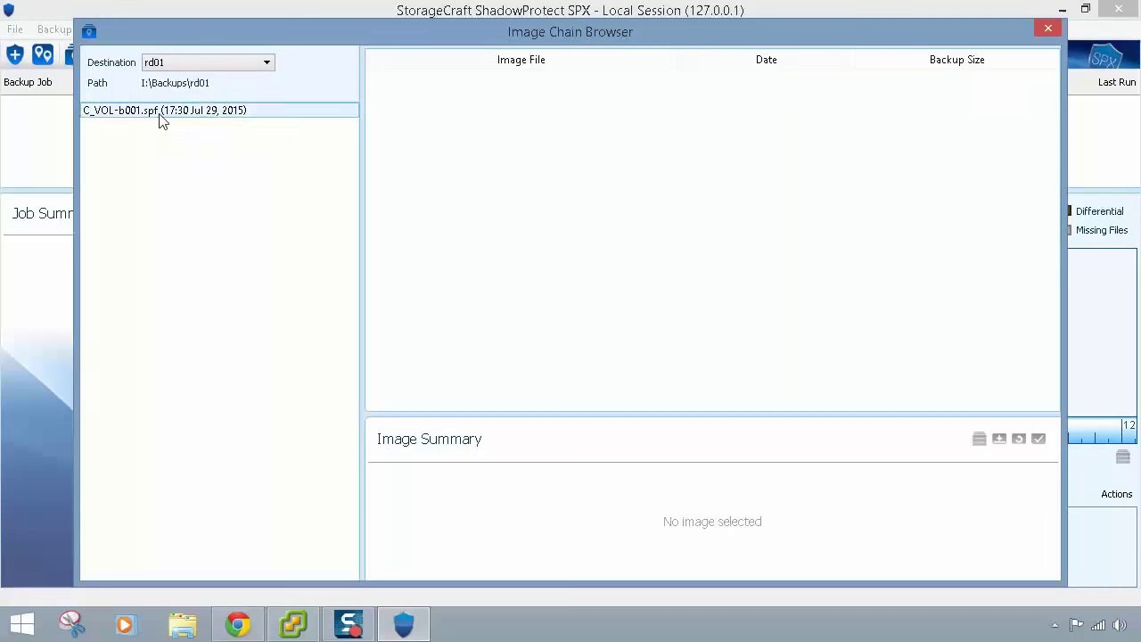
{"action": "left_click", "coordinate": [589, 191]}
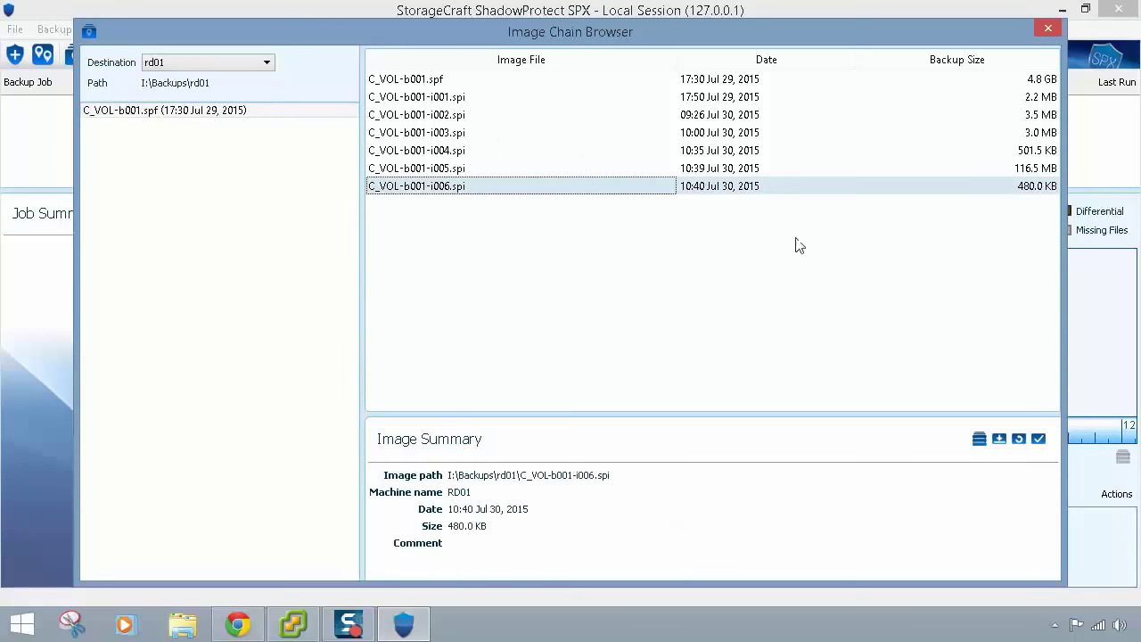
Create an automatically starting VirtualBoot machine named "spxyoutube" from the selected image, and close the image chain browser
{"action": "left_click", "coordinate": [979, 440]}
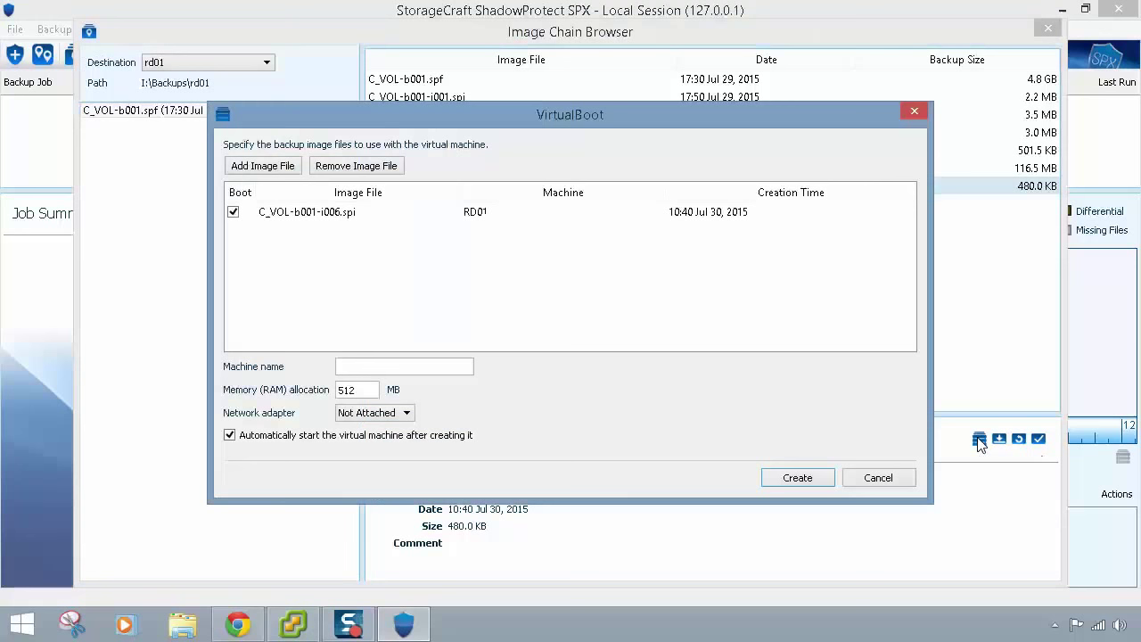
{"action": "left_click", "coordinate": [352, 366]}
{"action": "type", "text": "spx"}
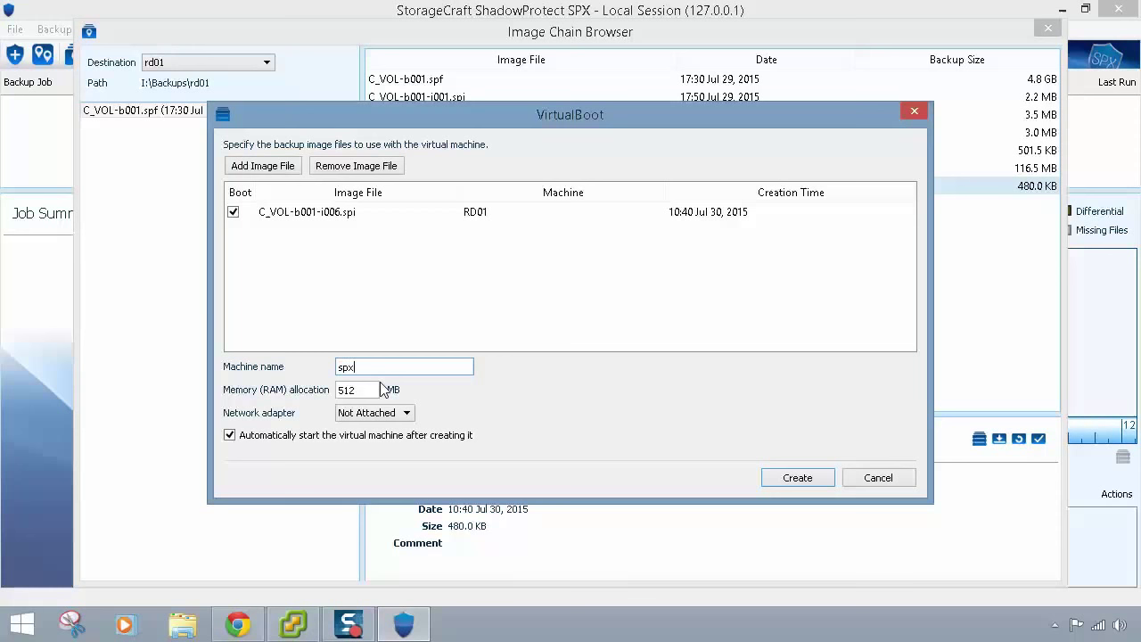
{"action": "type", "text": "youtube"}
{"action": "left_click", "coordinate": [797, 480]}
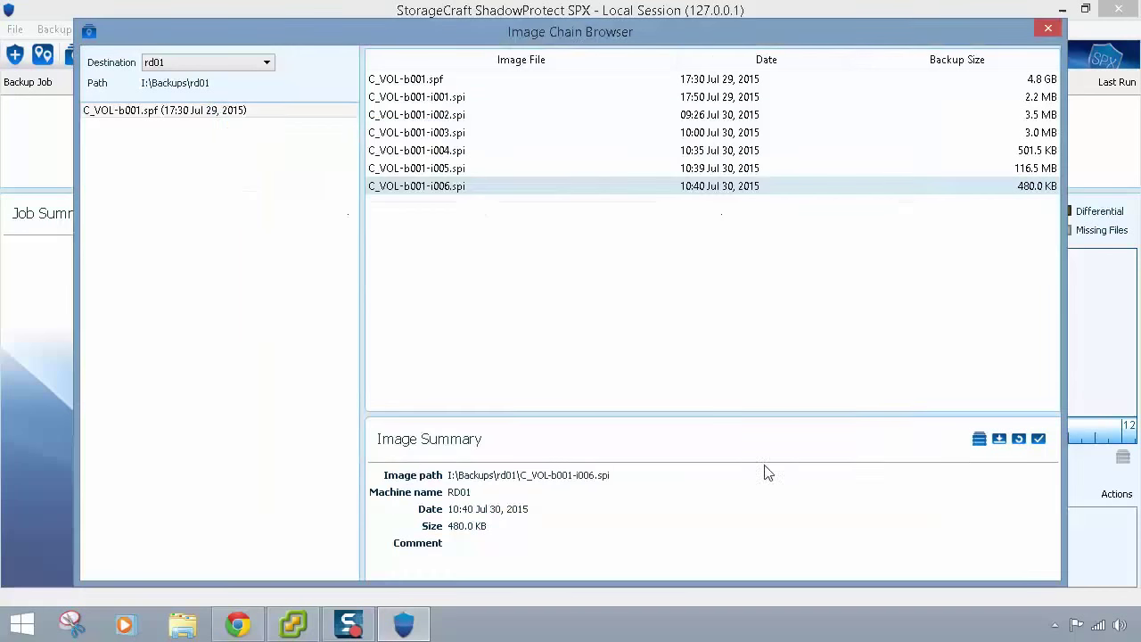
{"action": "left_click", "coordinate": [1047, 30]}
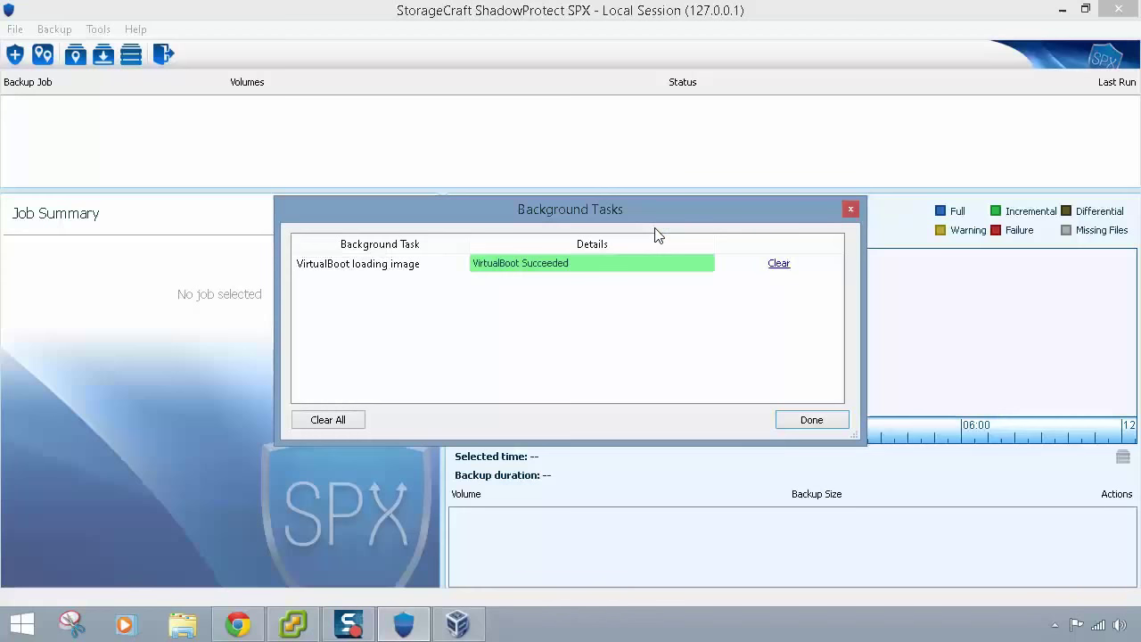
Switch to the spxyoutube VirtualBox machine, cancel its Shutdown Event Tracker form, and look at the booted desktop
{"action": "left_click", "coordinate": [482, 615]}
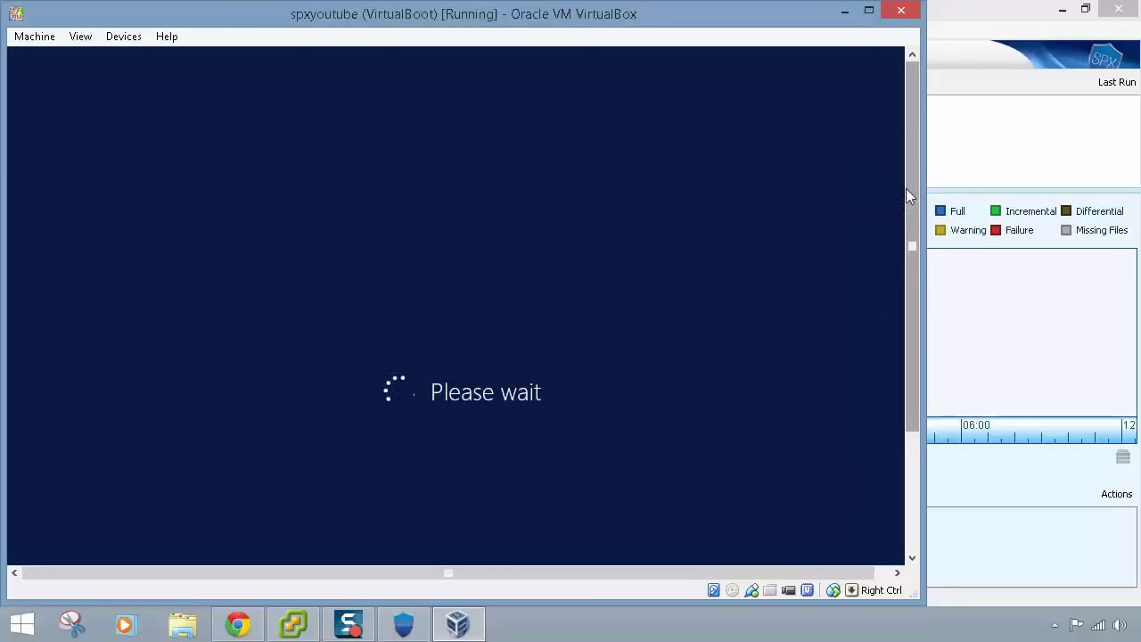
{"action": "mouse_move", "coordinate": [909, 191]}
{"action": "left_mouse_down"}
{"action": "mouse_move", "coordinate": [916, 204]}
{"action": "mouse_move", "coordinate": [917, 169]}
{"action": "mouse_move", "coordinate": [919, 206]}
{"action": "left_mouse_up"}
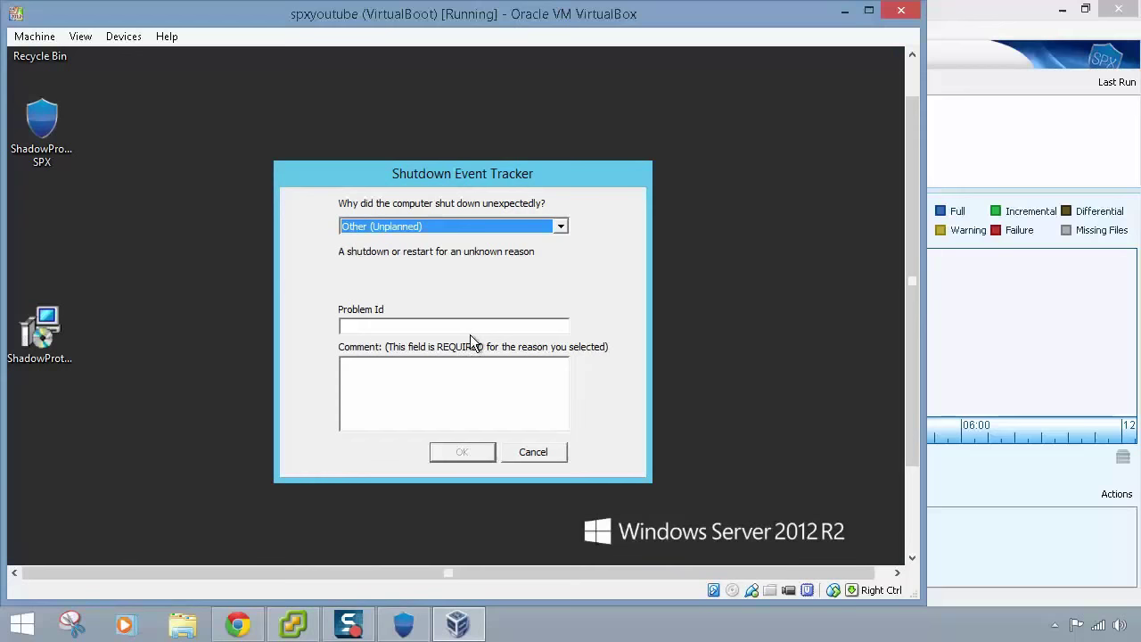
{"action": "left_click", "coordinate": [535, 451]}
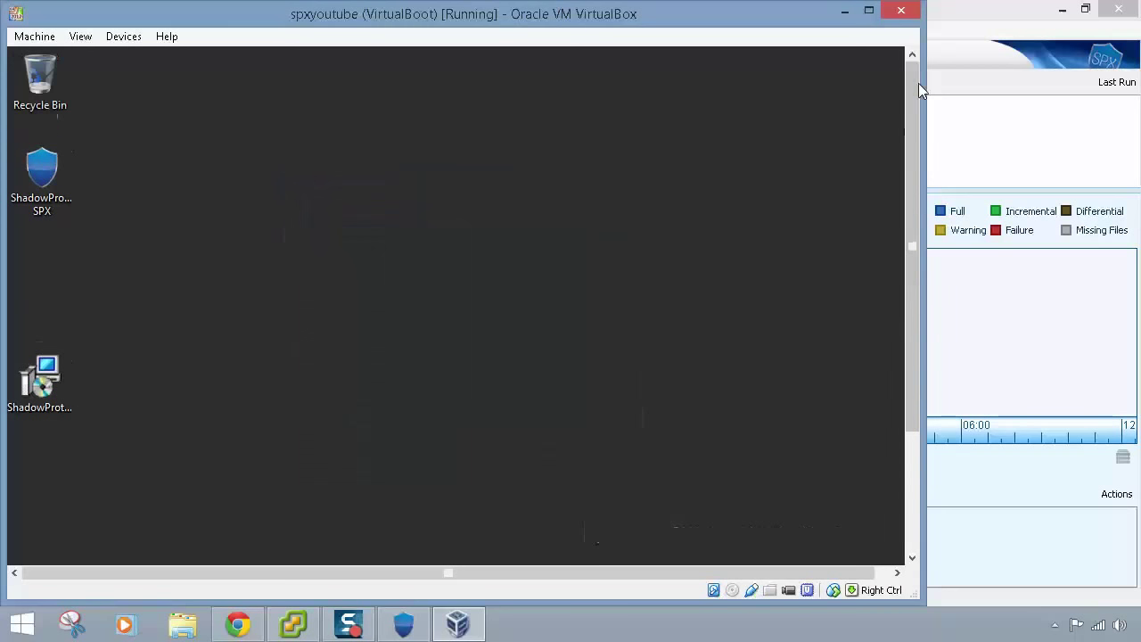
Power off the spxyoutube virtual machine, dismiss the background tasks list, and close the local ShadowProtect SPX console
{"action": "left_click", "coordinate": [892, 9]}
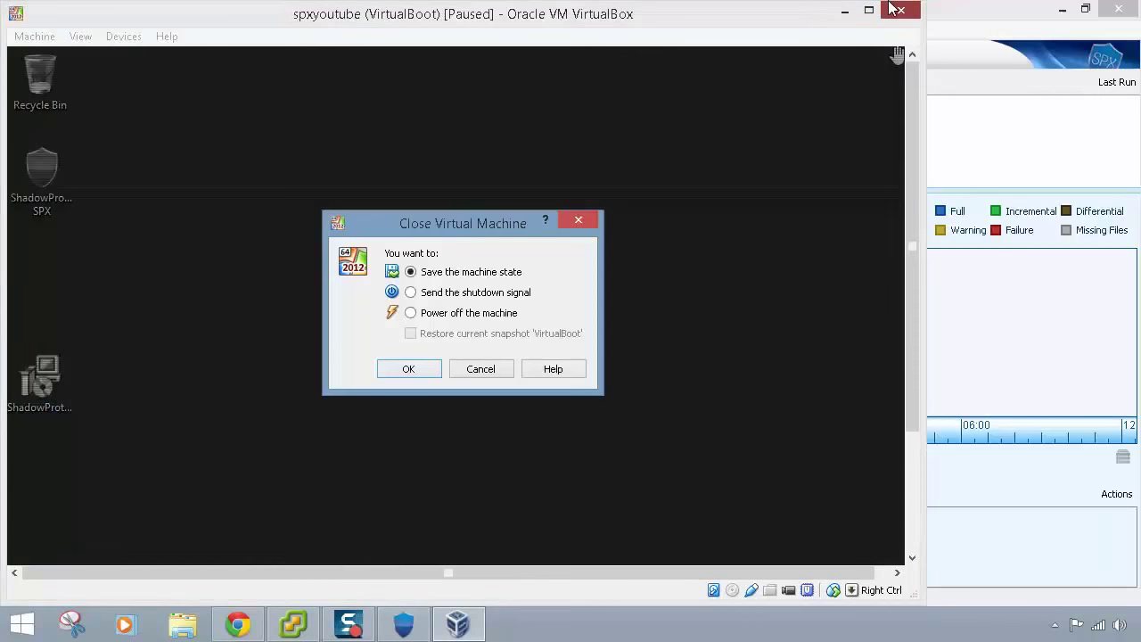
{"action": "left_click", "coordinate": [449, 316]}
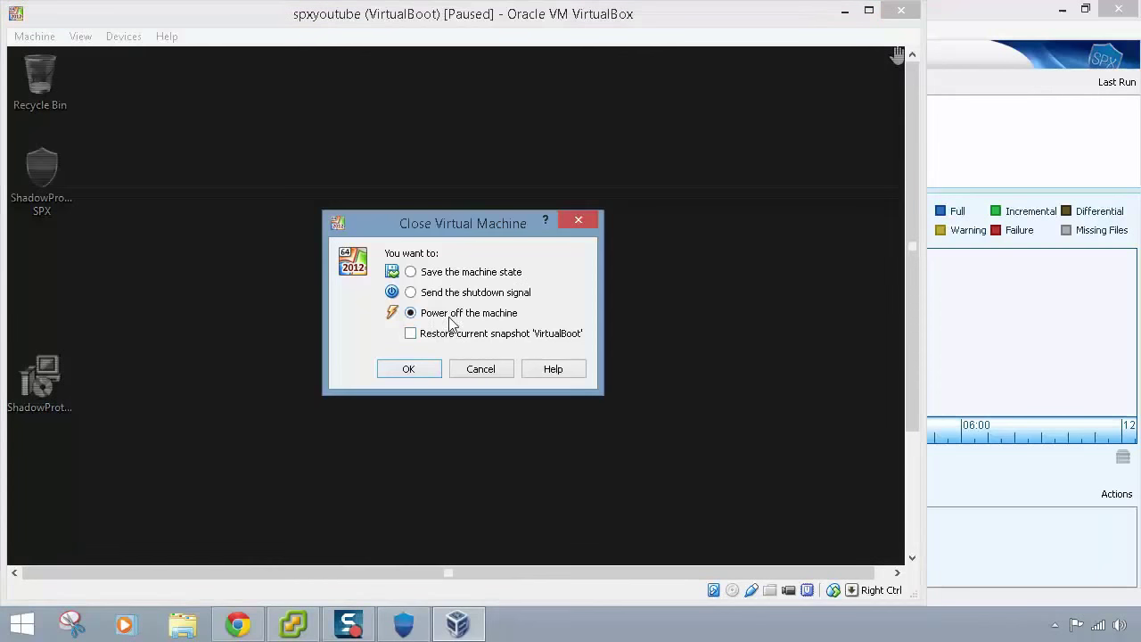
{"action": "left_click", "coordinate": [416, 370]}
{"action": "left_click", "coordinate": [824, 423]}
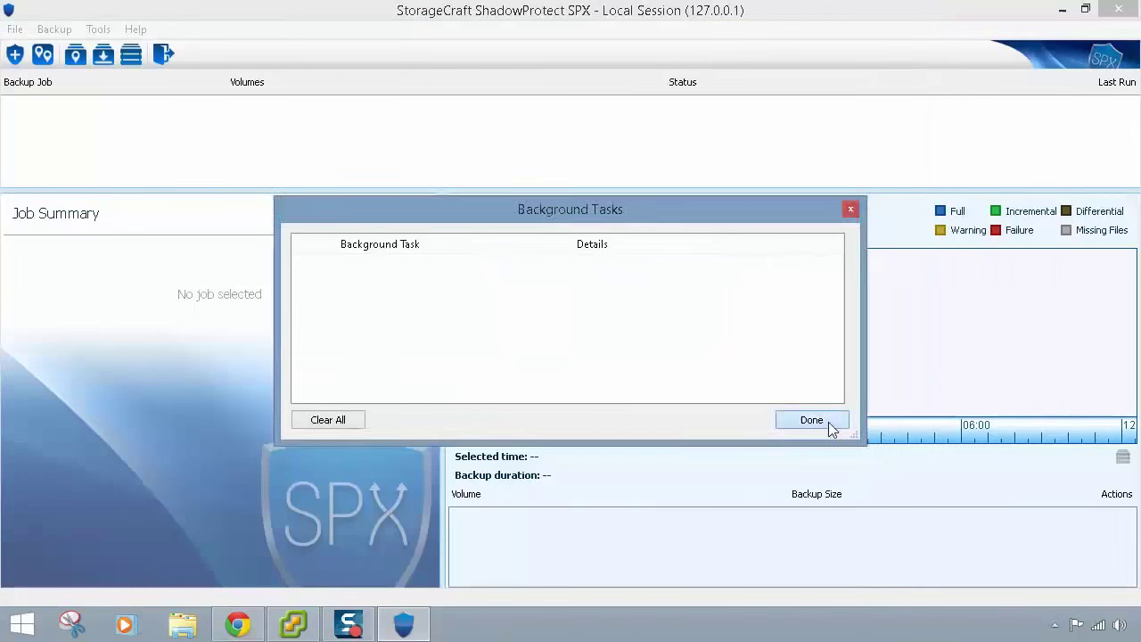
{"action": "key", "text": "alt+F4"}
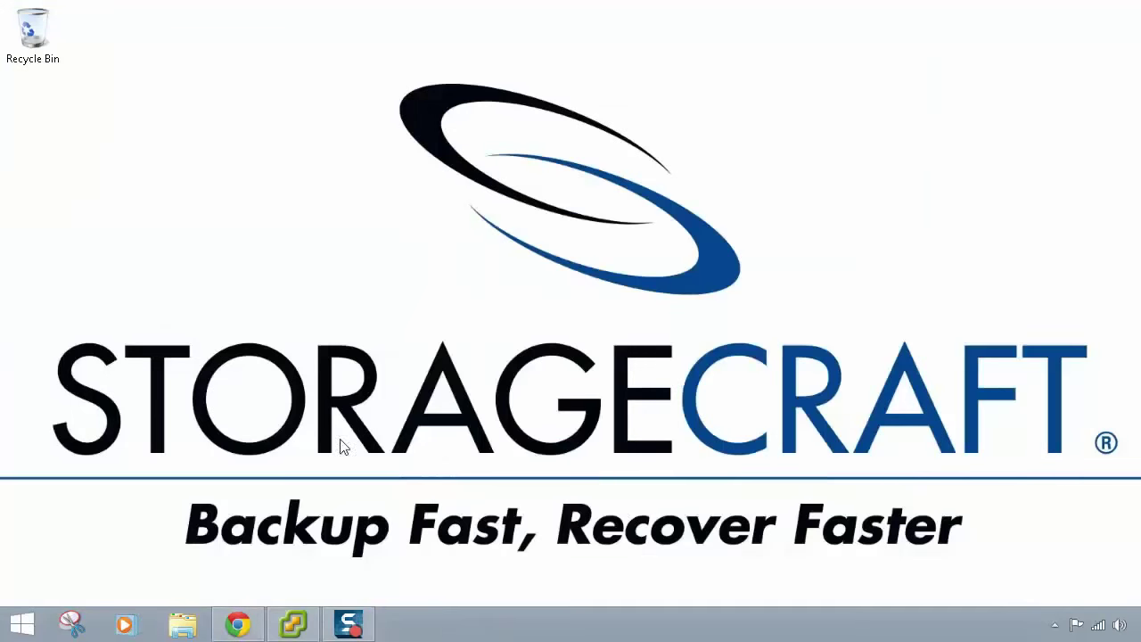
Switch to the vSphere Client, power on rd01.stc.local, and minimize the client window
{"action": "left_click", "coordinate": [294, 624]}
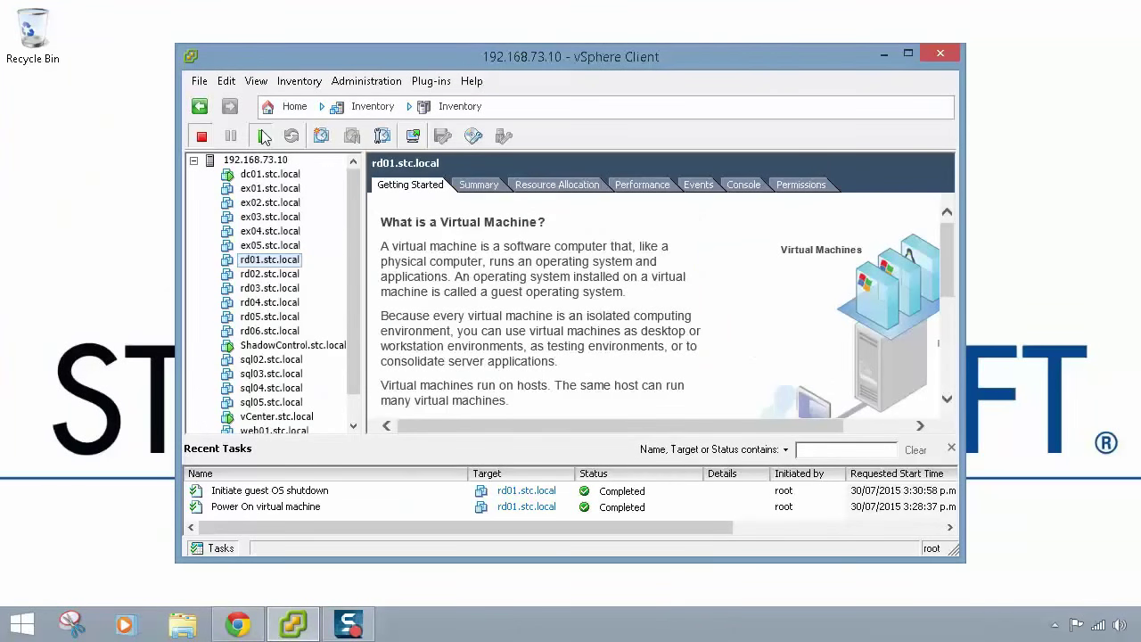
{"action": "left_click", "coordinate": [261, 136]}
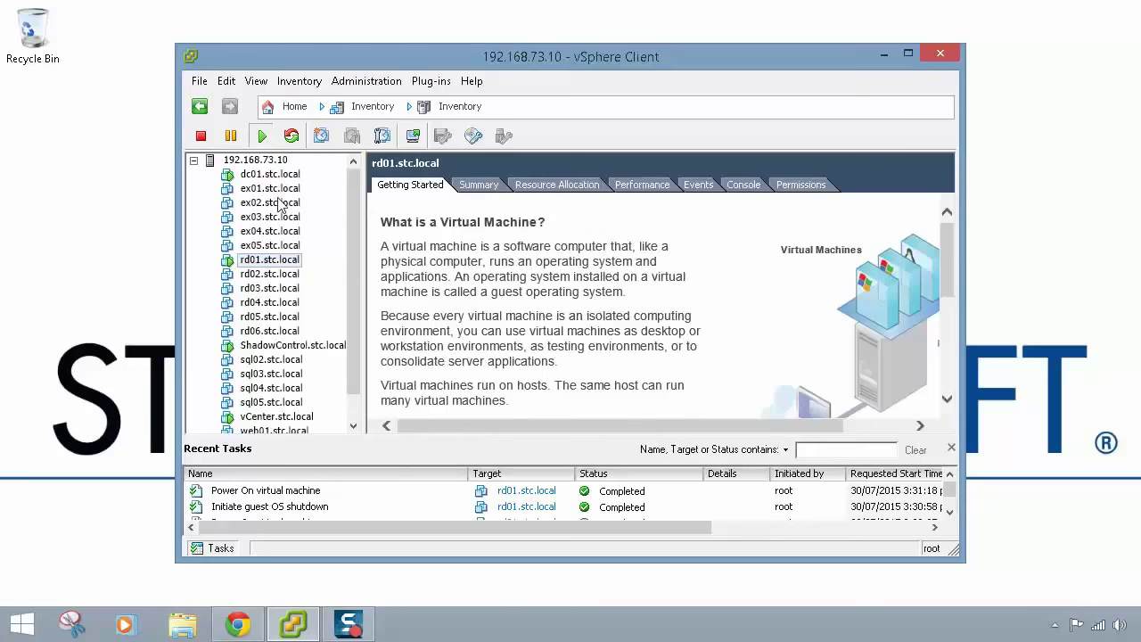
{"action": "left_click", "coordinate": [884, 54]}
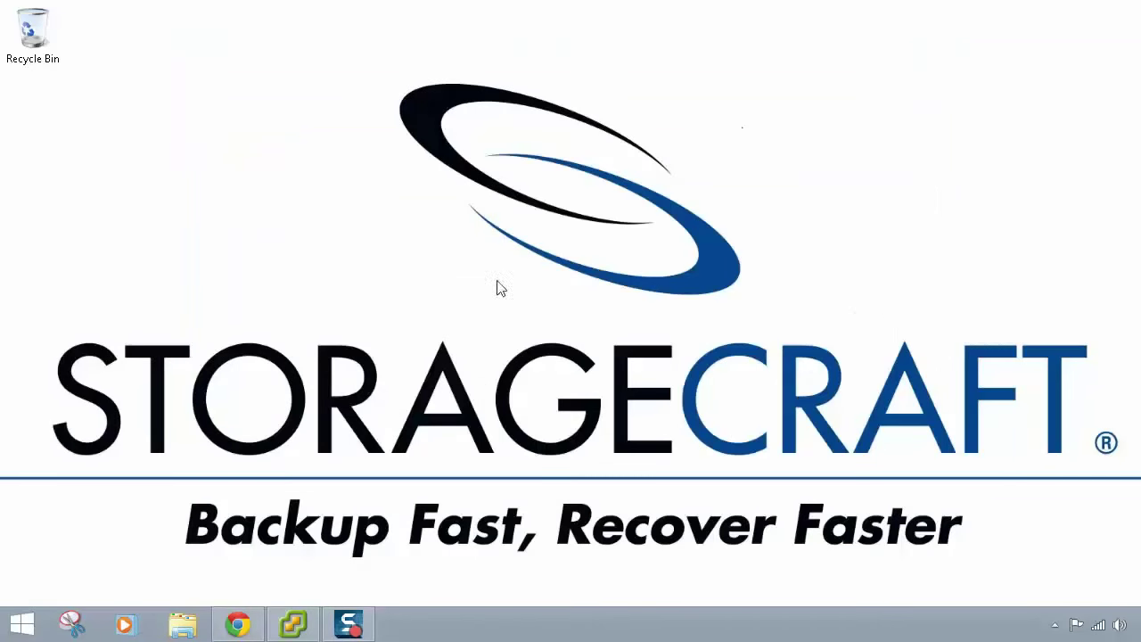
Switch to Chrome and look up the ShadowControl appliance and endpoint downloads on the StorageCraft software updates page
{"action": "left_click", "coordinate": [236, 622]}
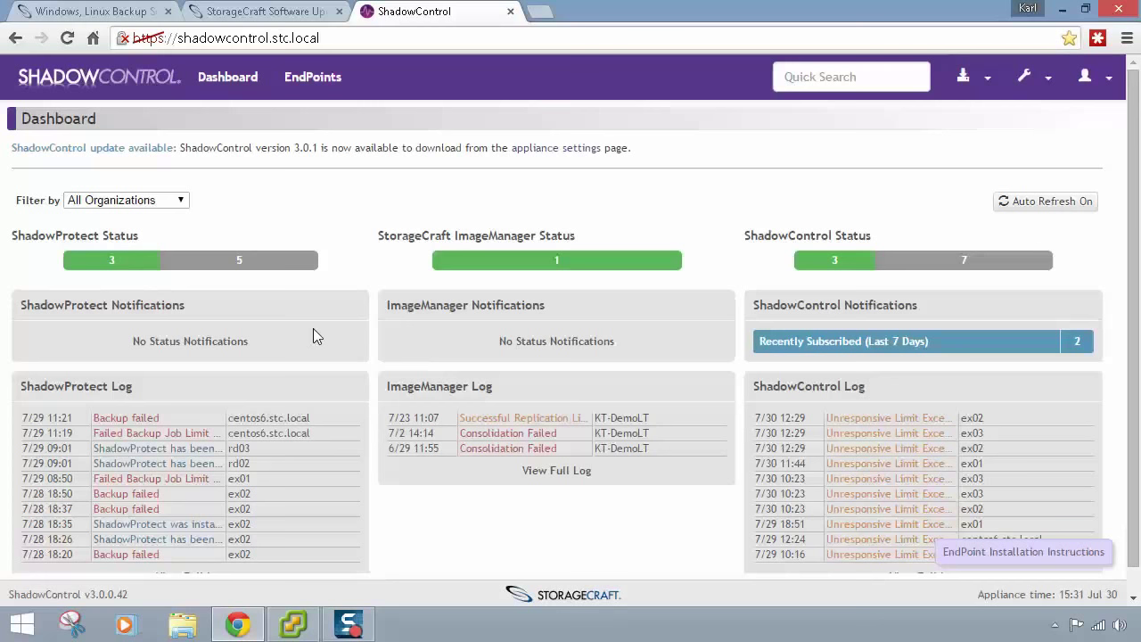
{"action": "left_click", "coordinate": [268, 11]}
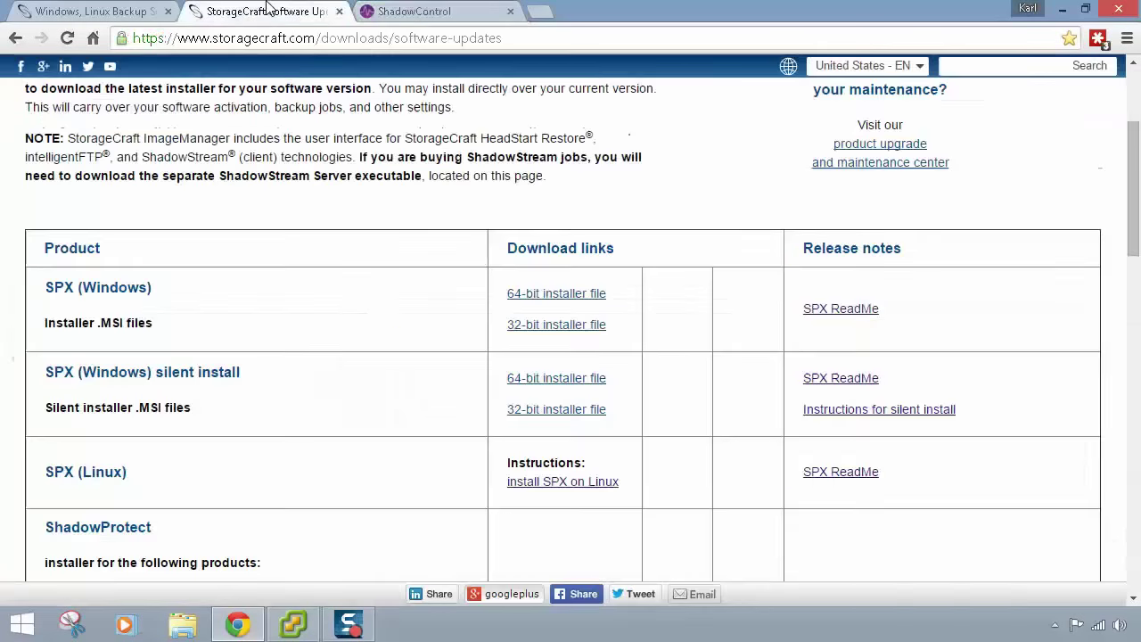
{"action": "left_click_drag", "start_coordinate": [1134, 162], "coordinate": [1134, 406]}
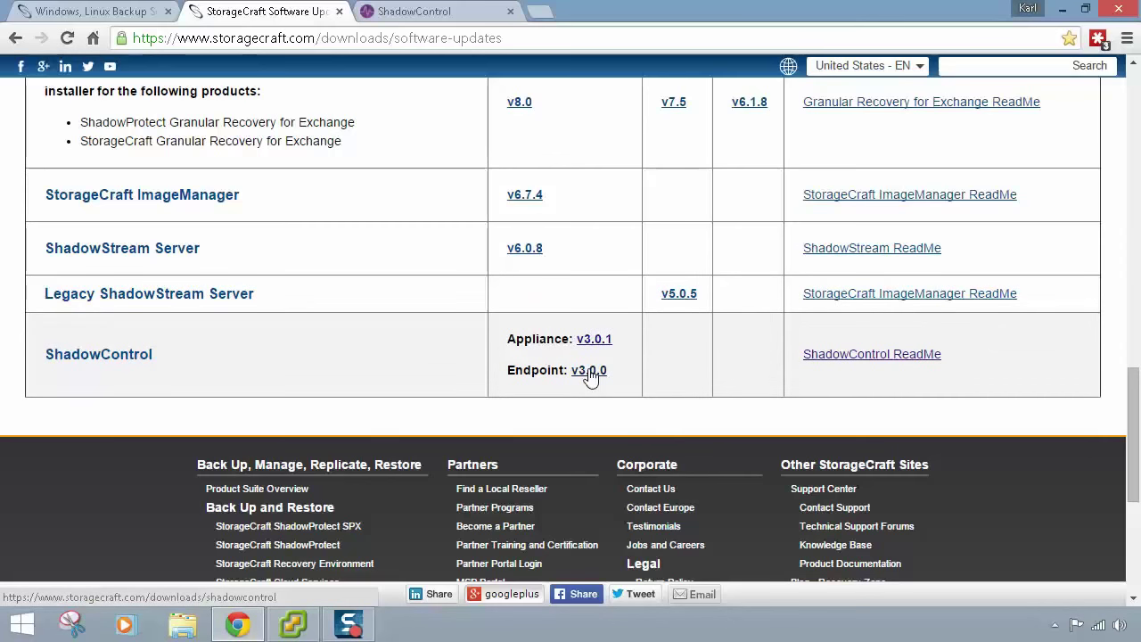
Review the ShadowControl dashboard and the organization and site assignments in its EndPoints list
{"action": "left_click", "coordinate": [419, 10]}
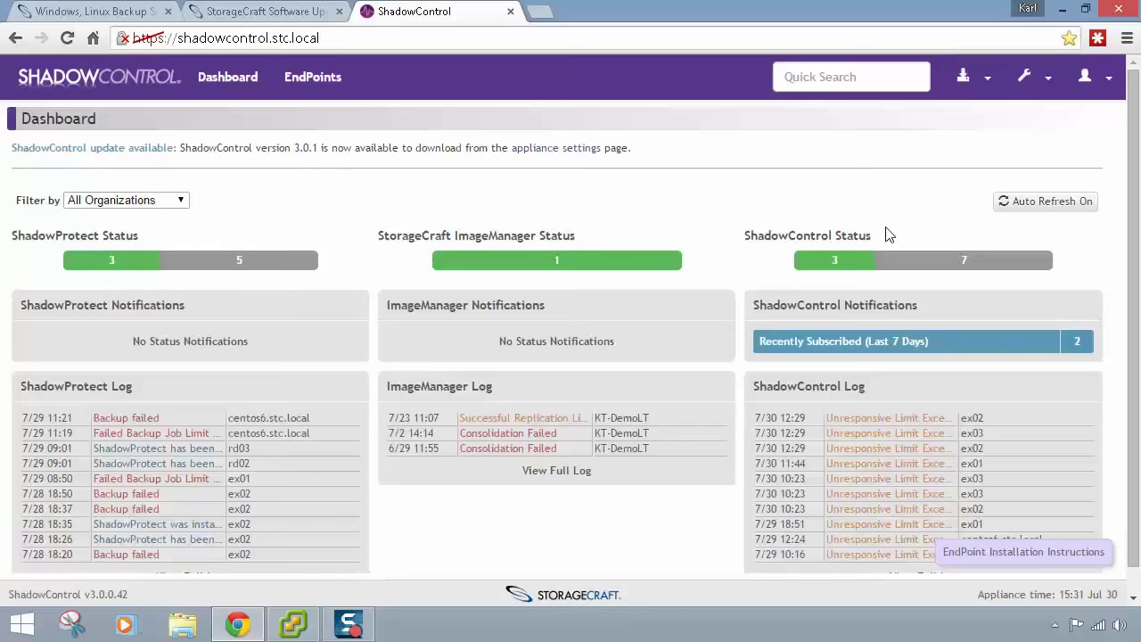
{"action": "left_click", "coordinate": [337, 82]}
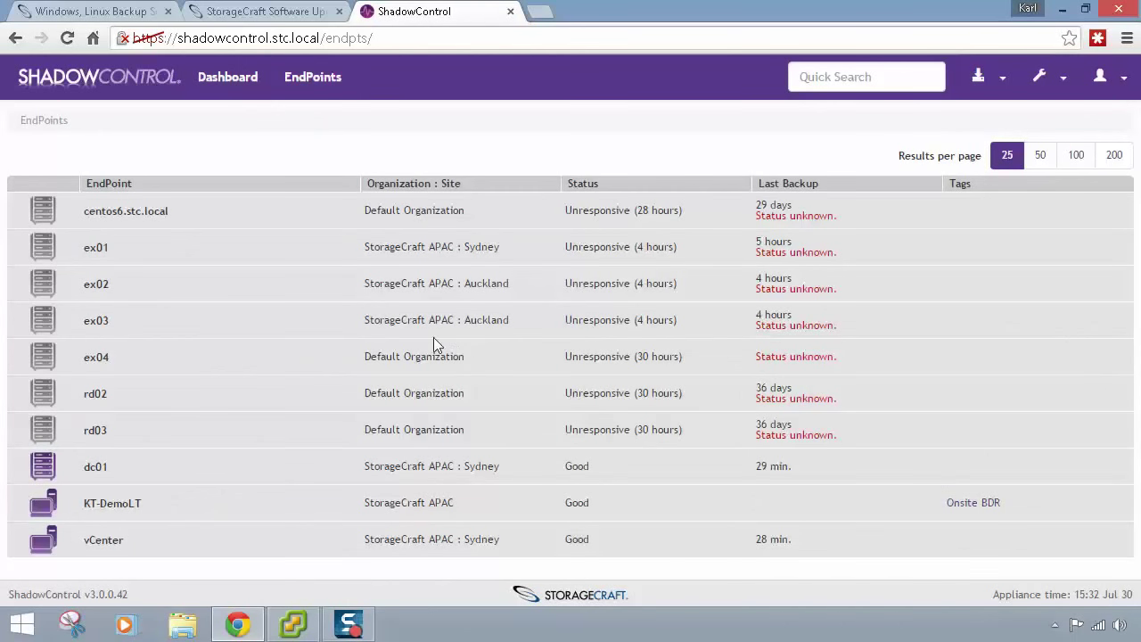
{"action": "left_click_drag", "start_coordinate": [369, 319], "coordinate": [462, 319]}
{"action": "left_click", "coordinate": [528, 319]}
Add a ShadowControl organization named "SPX Youtube" with no default SPX backup policy, and check it in the organization list
{"action": "left_click", "coordinate": [1055, 79]}
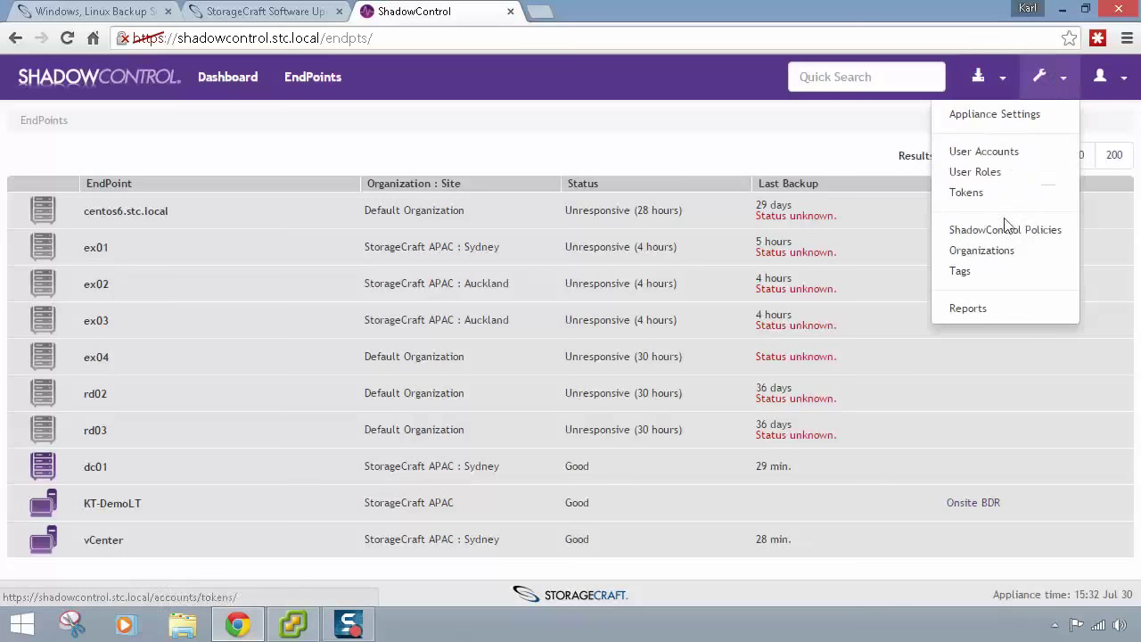
{"action": "left_click", "coordinate": [995, 251]}
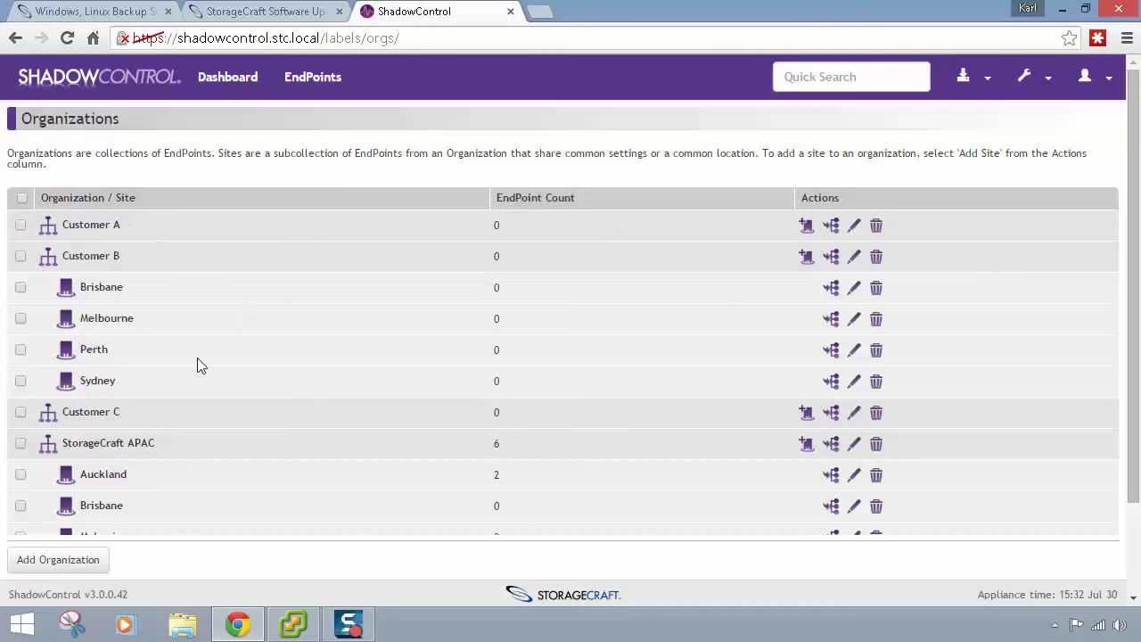
{"action": "left_click", "coordinate": [57, 560]}
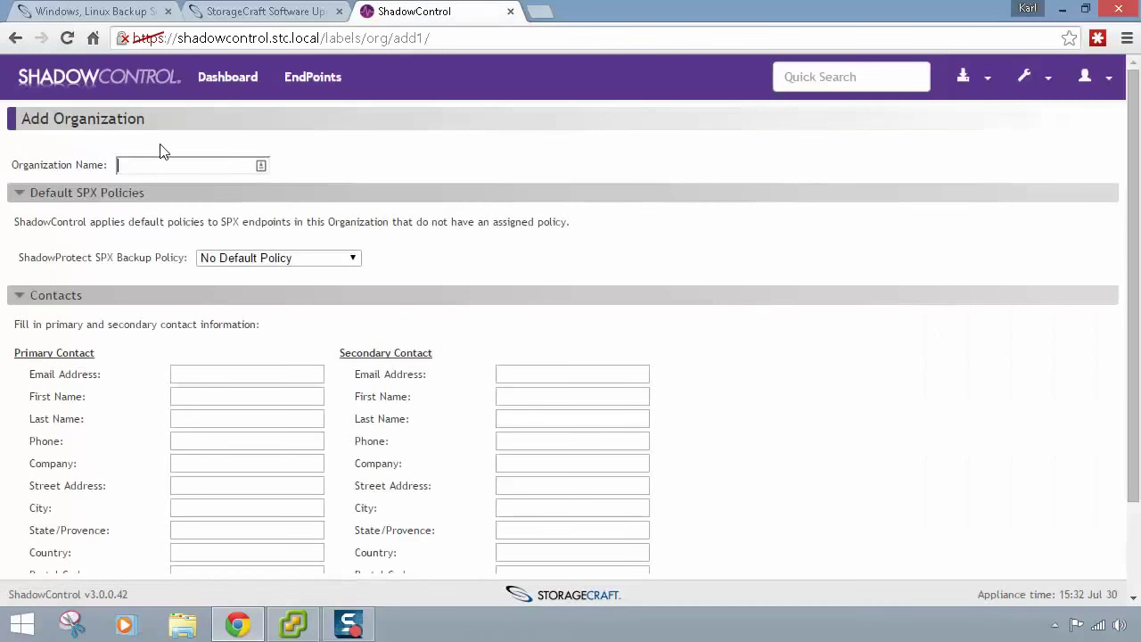
{"action": "type", "text": "SPX Youtube"}
{"action": "scroll", "coordinate": [393, 181], "scroll_direction": "down", "scroll_amount": 3}
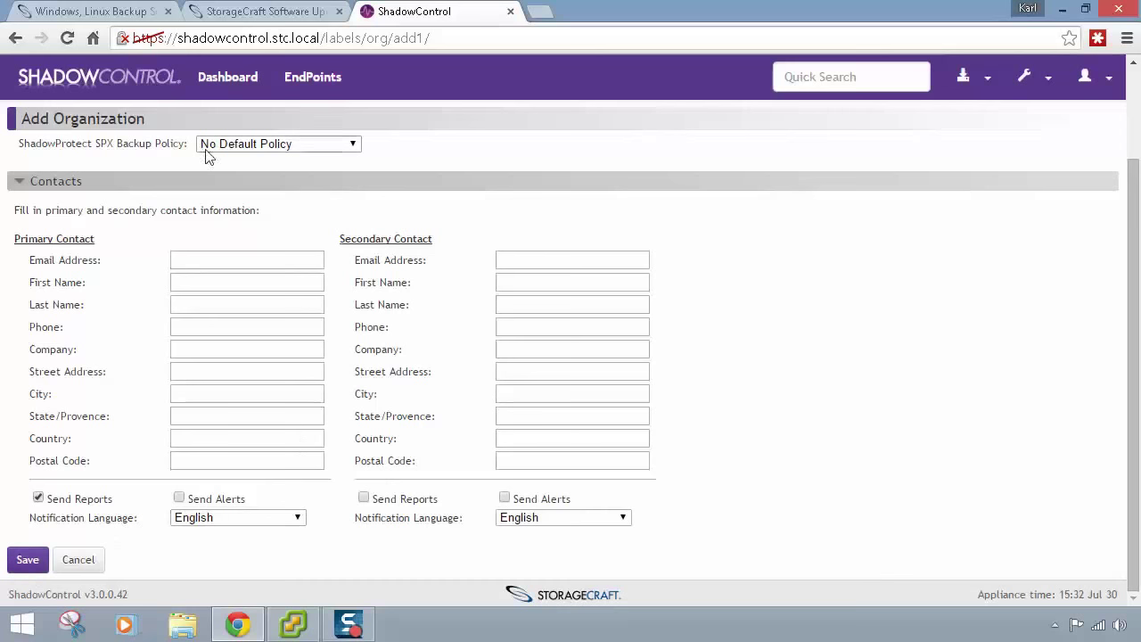
{"action": "triple_click", "coordinate": [156, 145]}
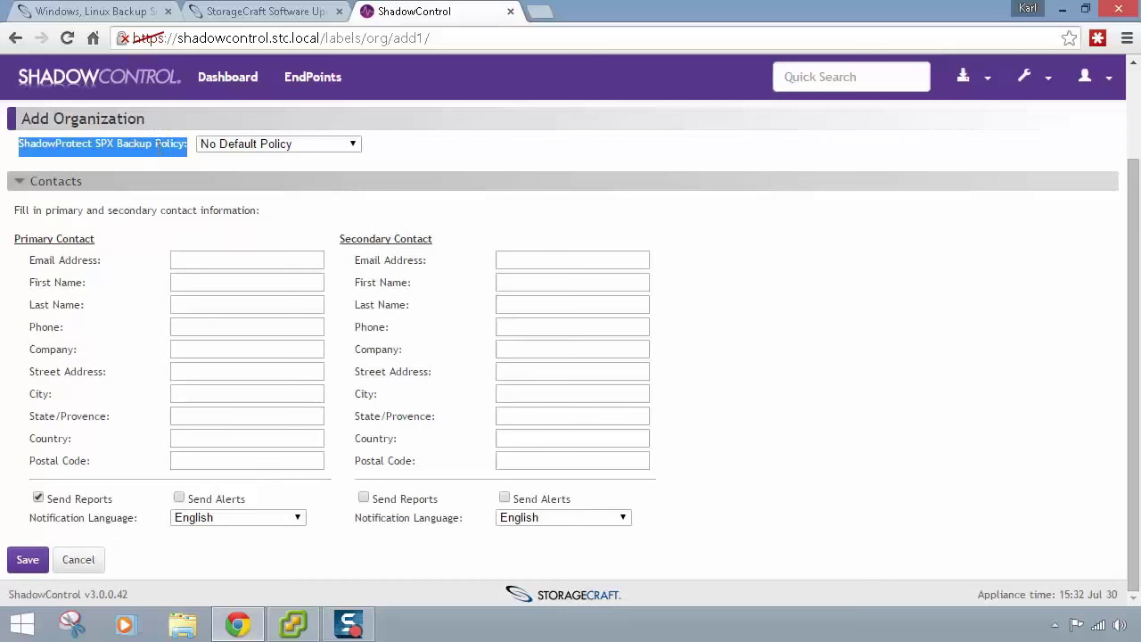
{"action": "left_click", "coordinate": [30, 559]}
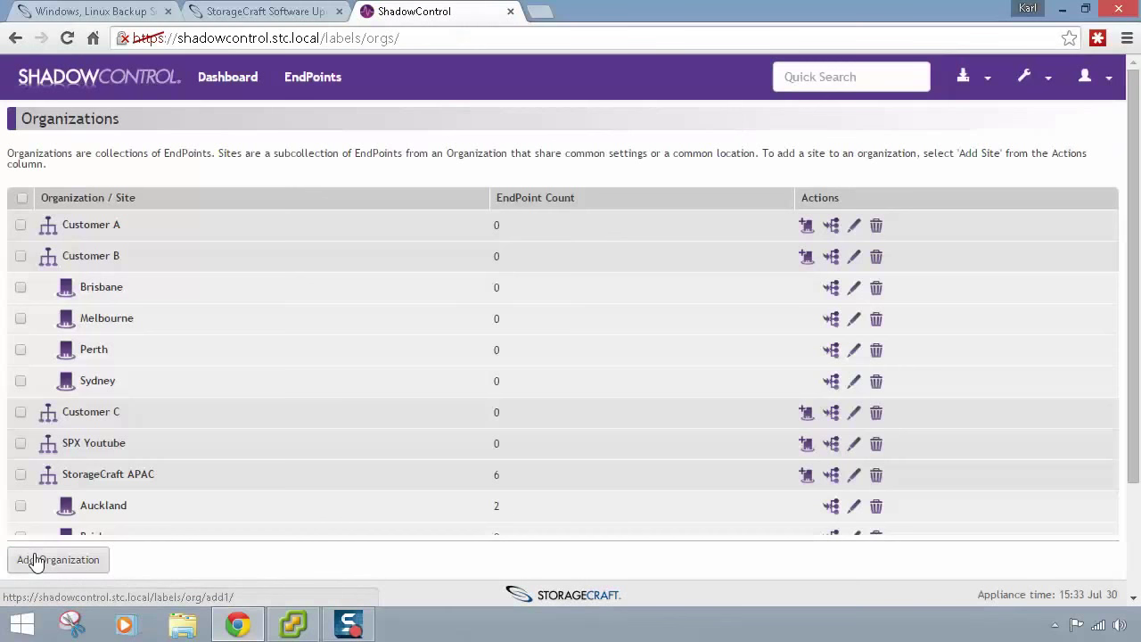
{"action": "left_click_drag", "start_coordinate": [1132, 299], "coordinate": [1136, 429]}
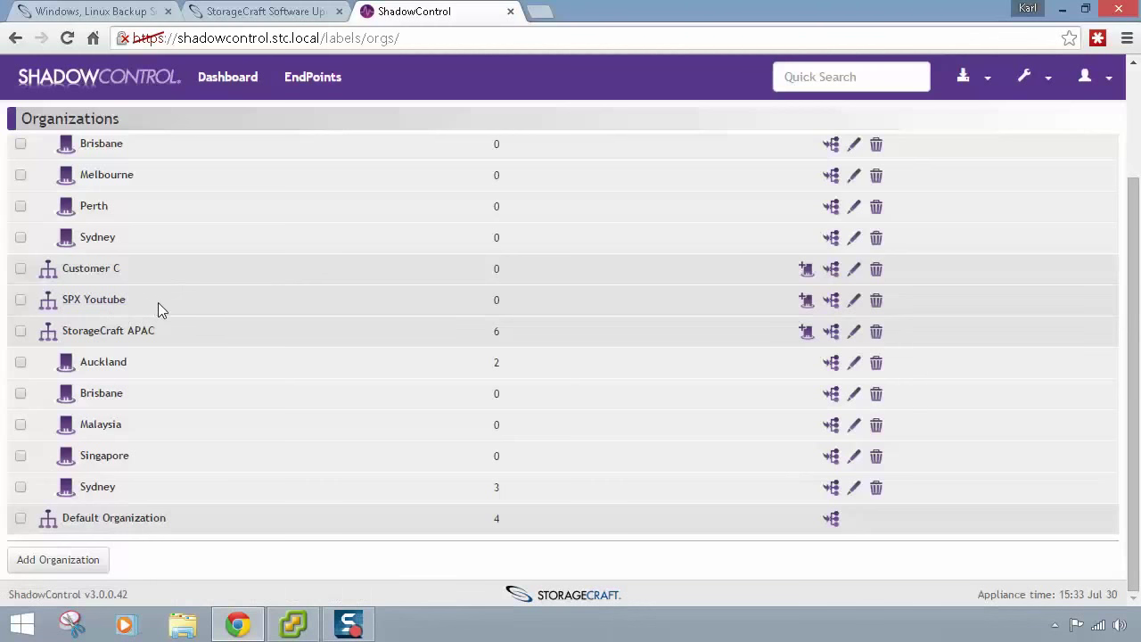
Switch to the vSphere Client and open the rd01.stc.local console in full screen
{"action": "left_click", "coordinate": [303, 622]}
{"action": "right_click", "coordinate": [267, 260]}
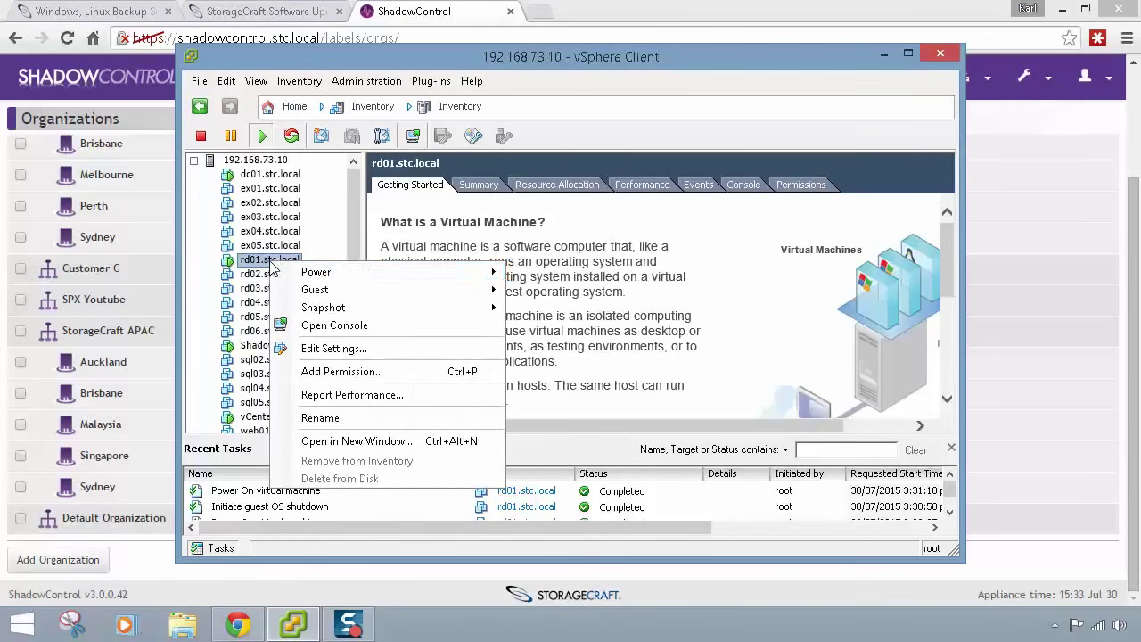
{"action": "left_click", "coordinate": [360, 326]}
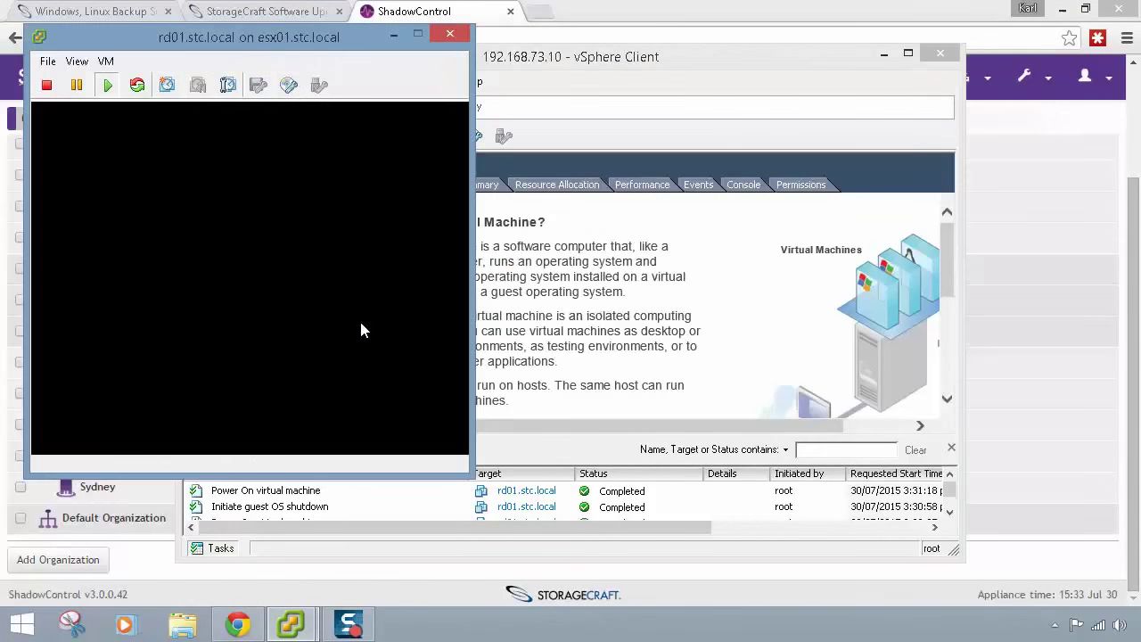
{"action": "key", "text": "ctrl+alt+Return"}
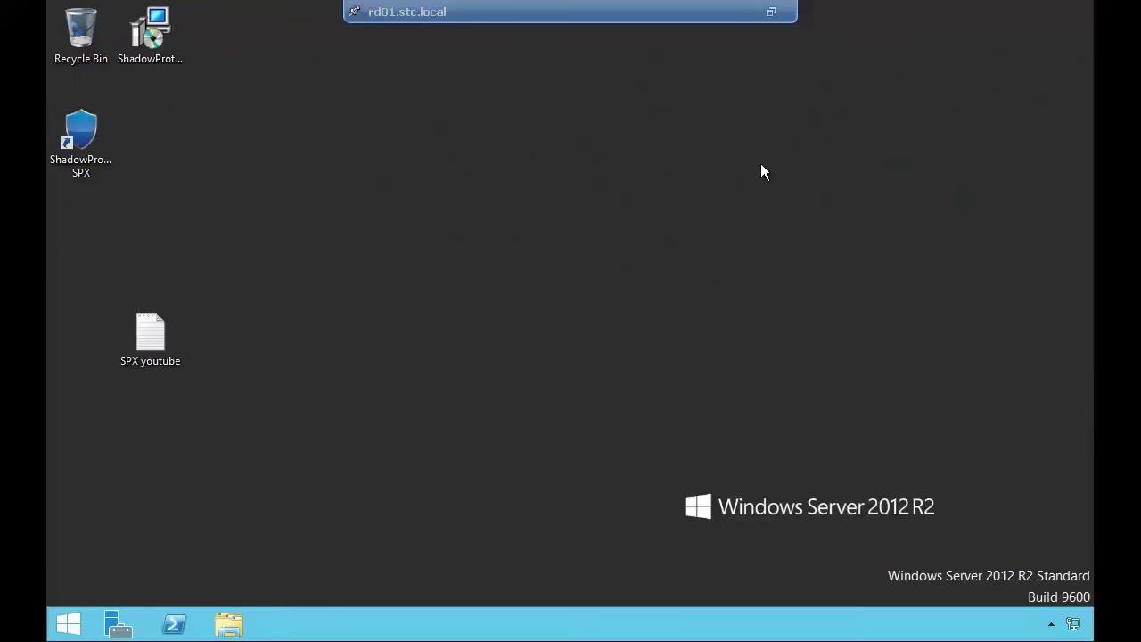
Search rd01 for "shadowcontrol" and launch ShadowControl Endpoint Configuration
{"action": "key", "text": "super"}
{"action": "type", "text": "shadowcontro"}
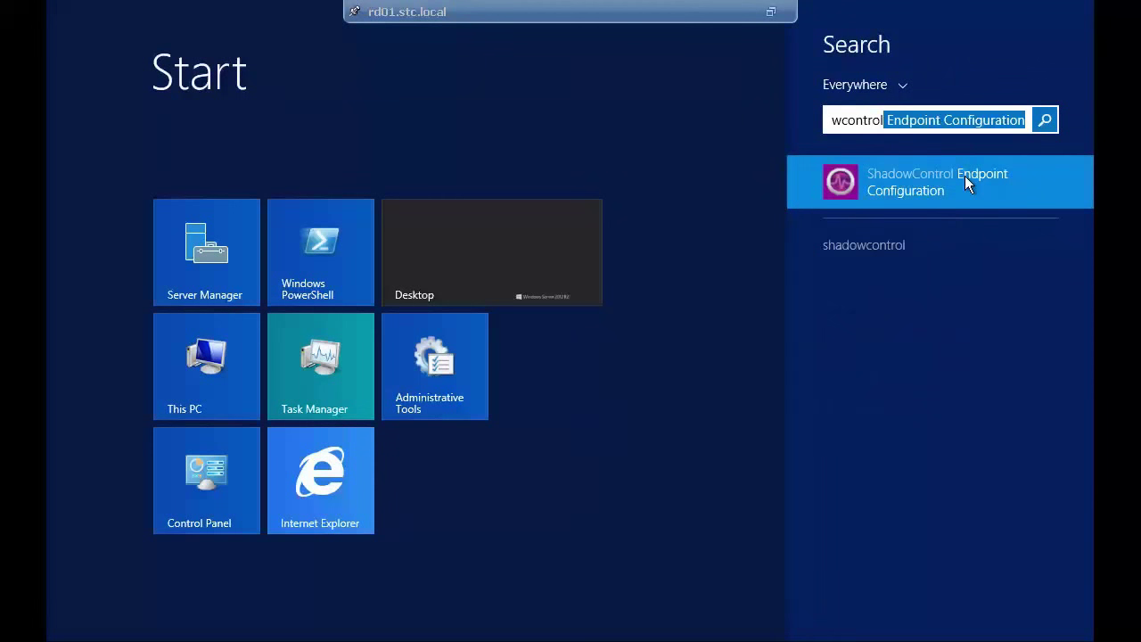
{"action": "left_click", "coordinate": [958, 181]}
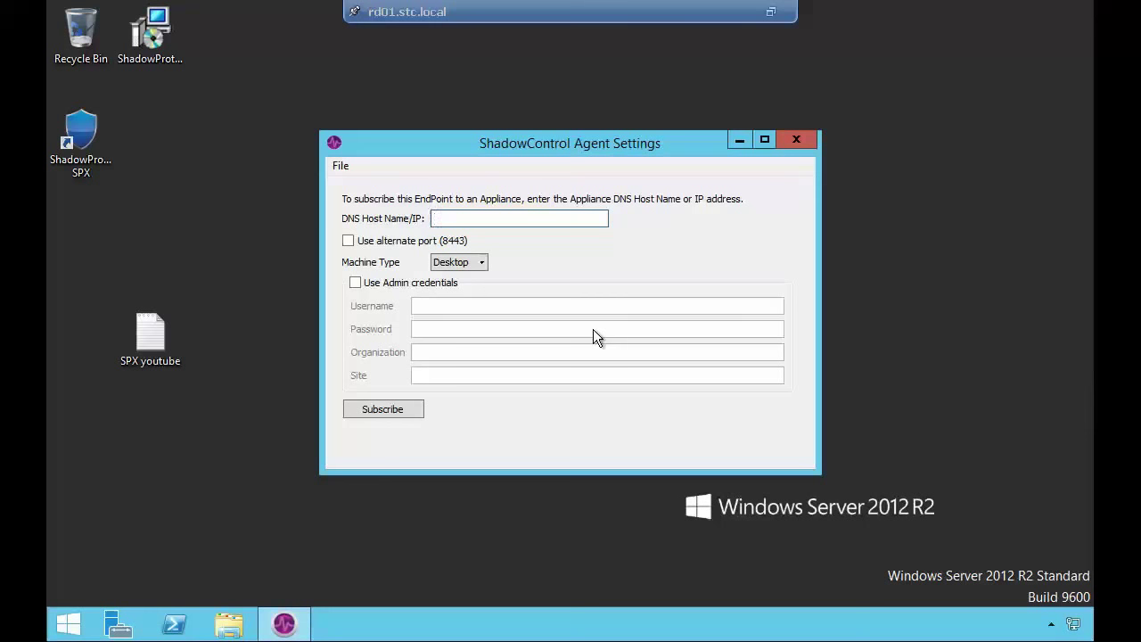
Set the appliance address to 192.168.73.21 and the machine type to Virtual in the agent settings
{"action": "type", "text": "192.168.73.21"}
{"action": "key", "text": "Tab"}
{"action": "key", "text": "Tab"}
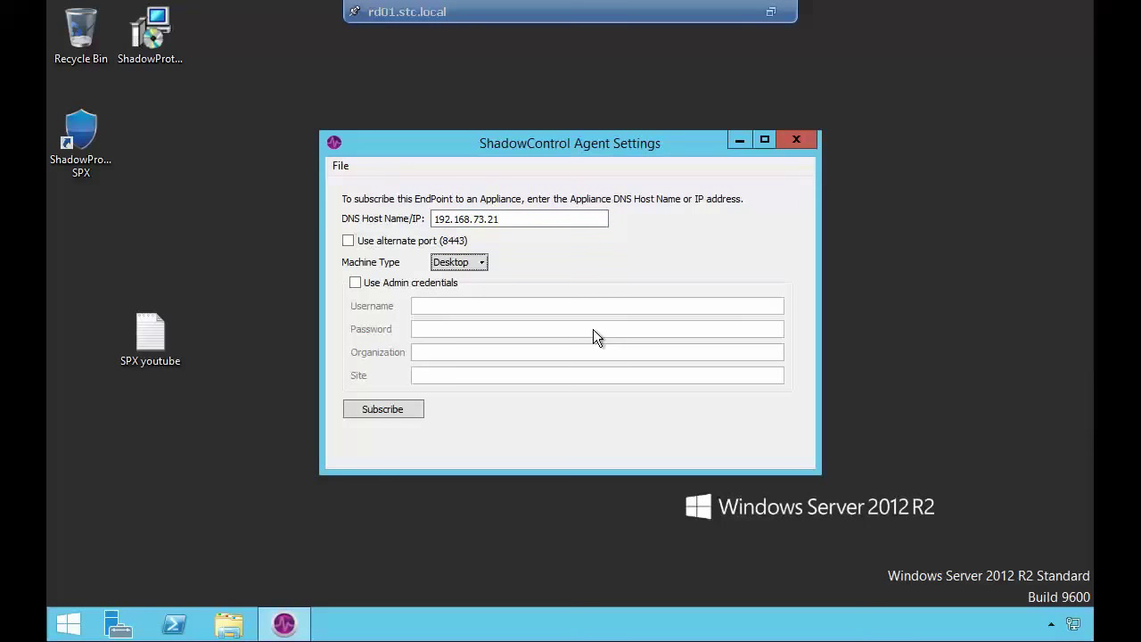
{"action": "left_click", "coordinate": [458, 263]}
{"action": "left_click", "coordinate": [447, 312]}
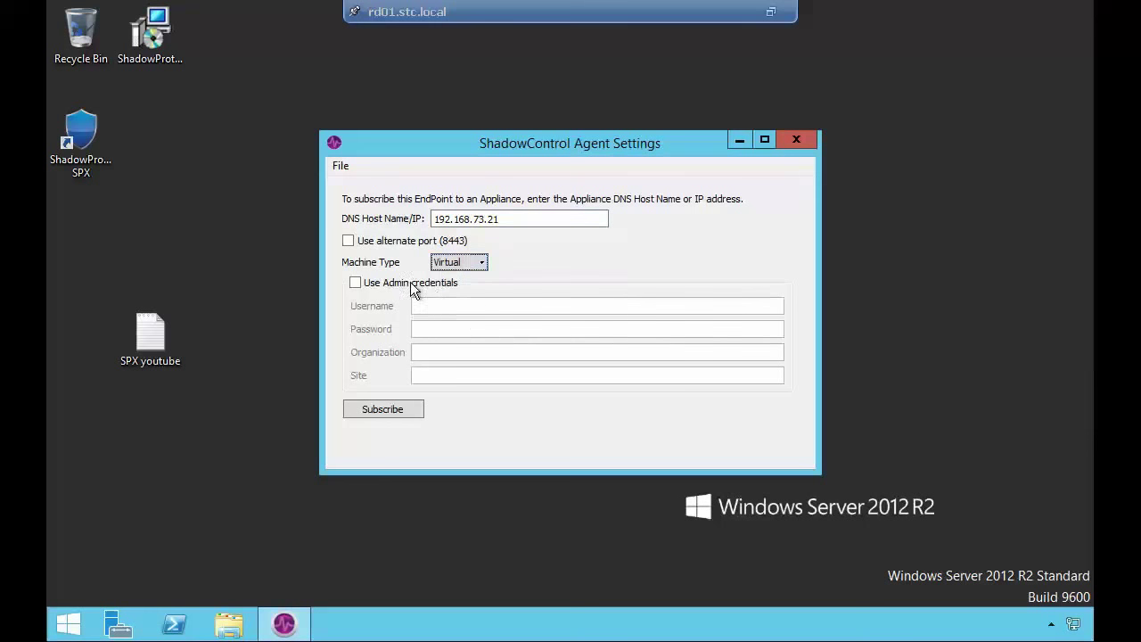
Subscribe the endpoint using admin credentials with username superadmin, the account password and organization "SPX Youtube", and close the agent settings
{"action": "left_click", "coordinate": [412, 284]}
{"action": "left_click", "coordinate": [441, 305]}
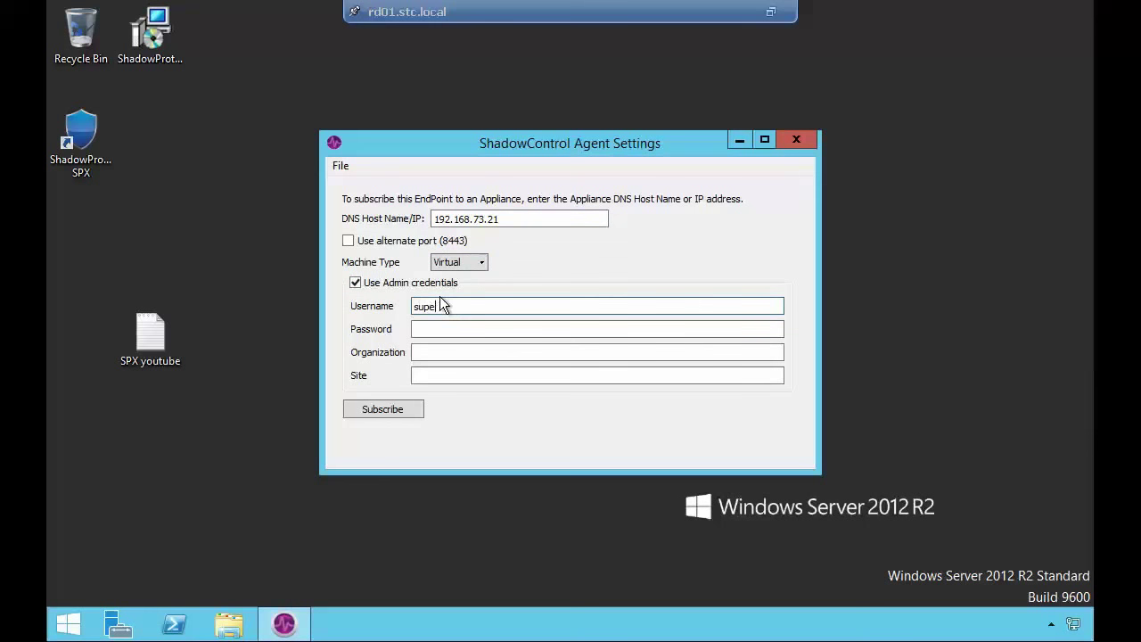
{"action": "type", "text": "superadmin"}
{"action": "key", "text": "Tab"}
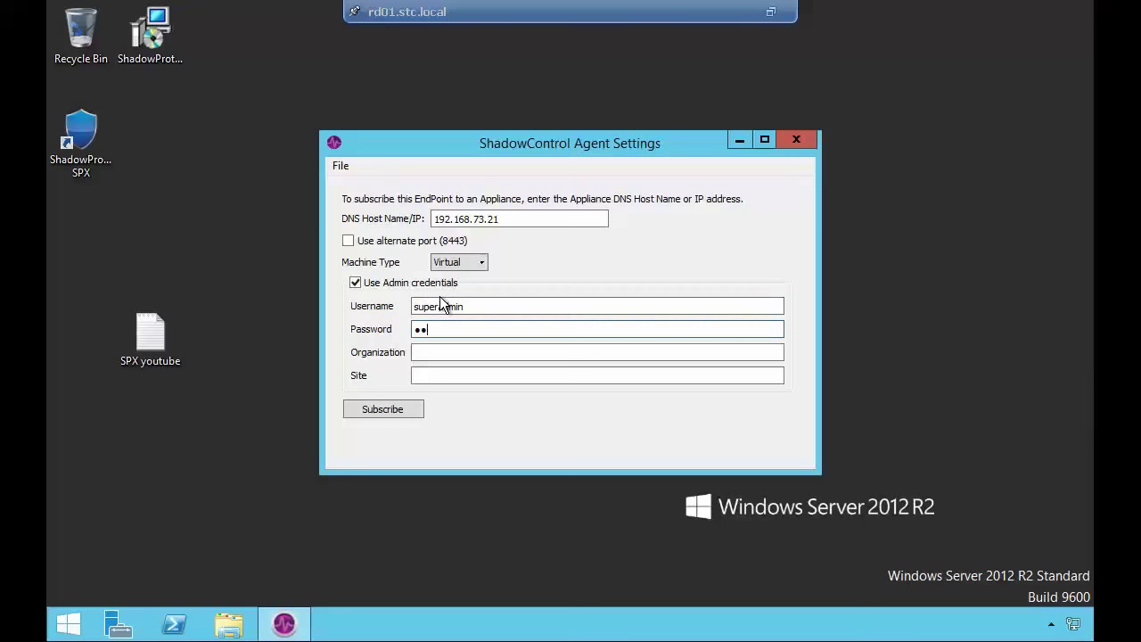
{"action": "type", "text": "x"}
{"action": "key", "text": "Tab"}
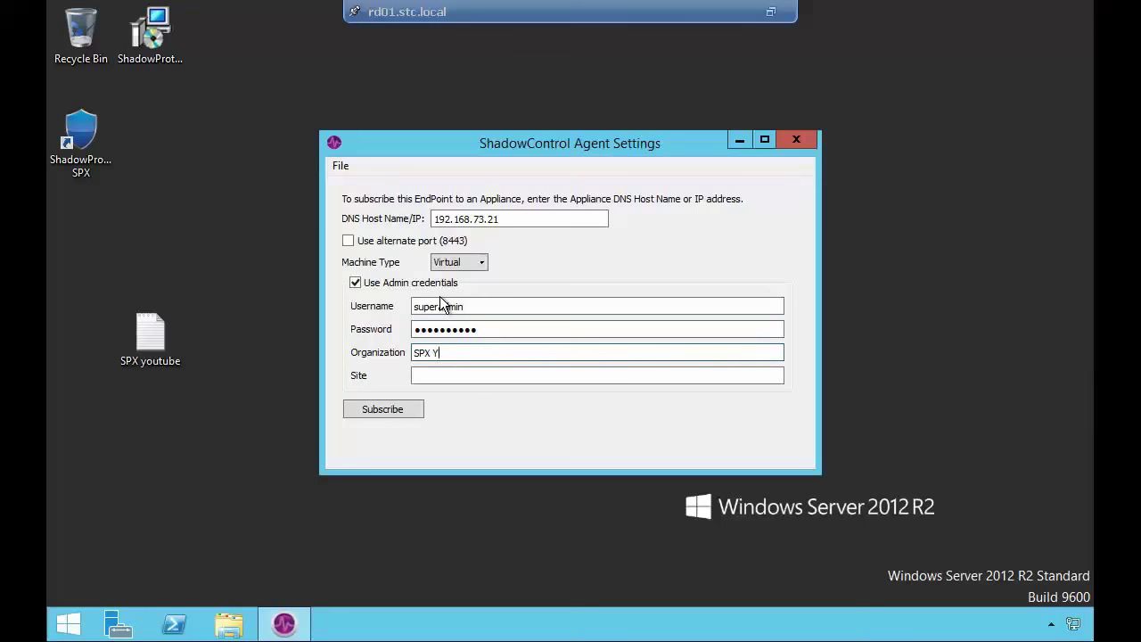
{"action": "type", "text": "SPX Youtube"}
{"action": "left_click", "coordinate": [393, 409]}
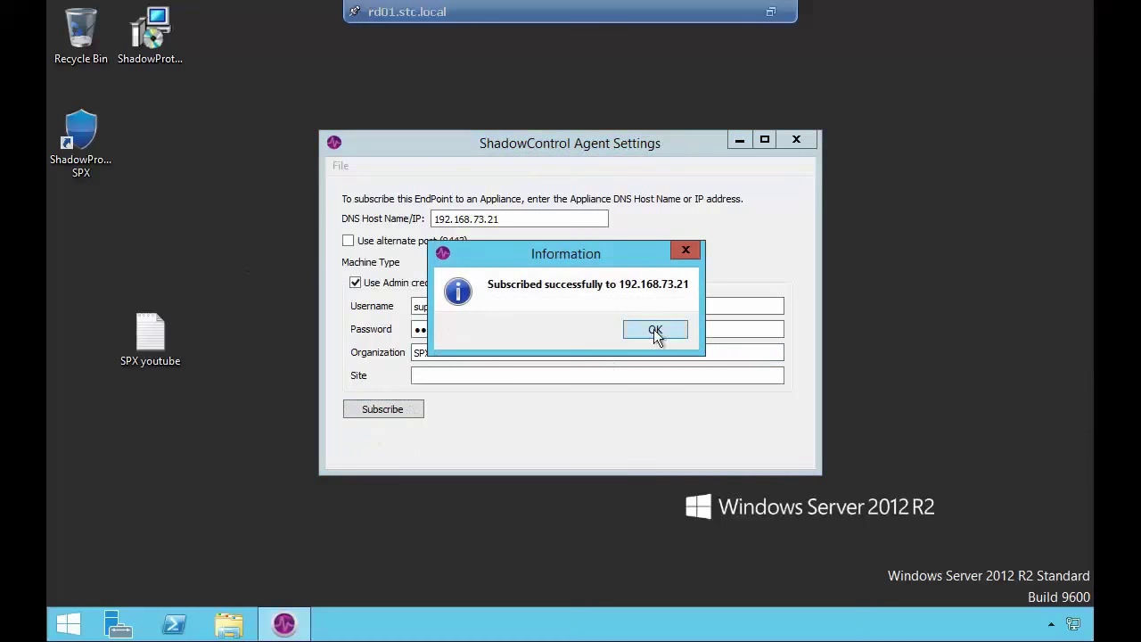
{"action": "left_click", "coordinate": [658, 330]}
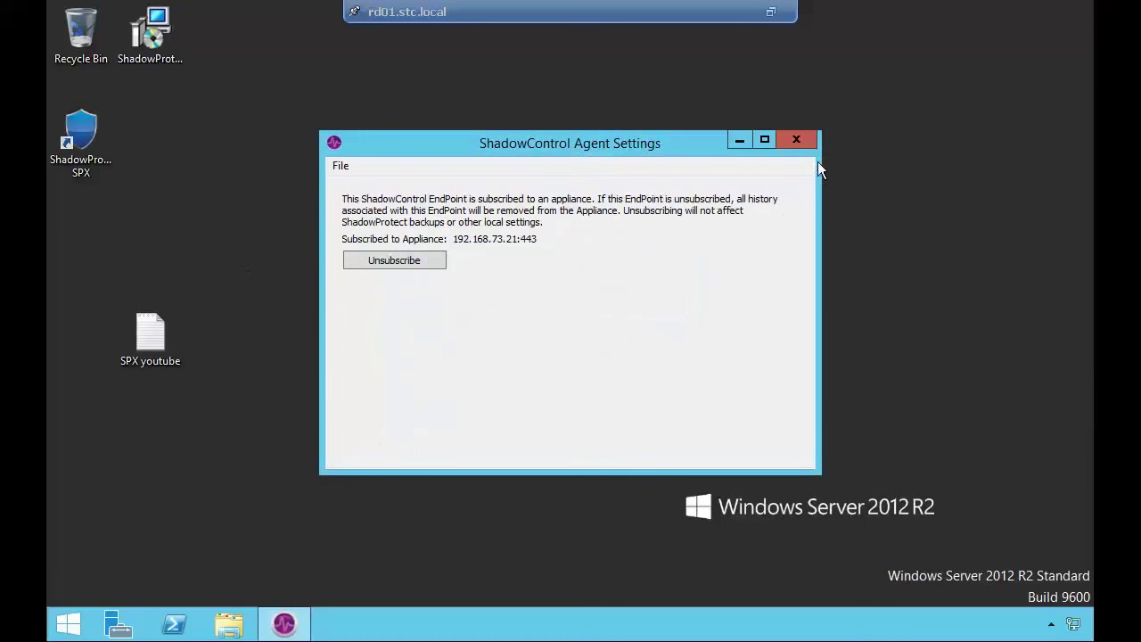
{"action": "left_click", "coordinate": [796, 140]}
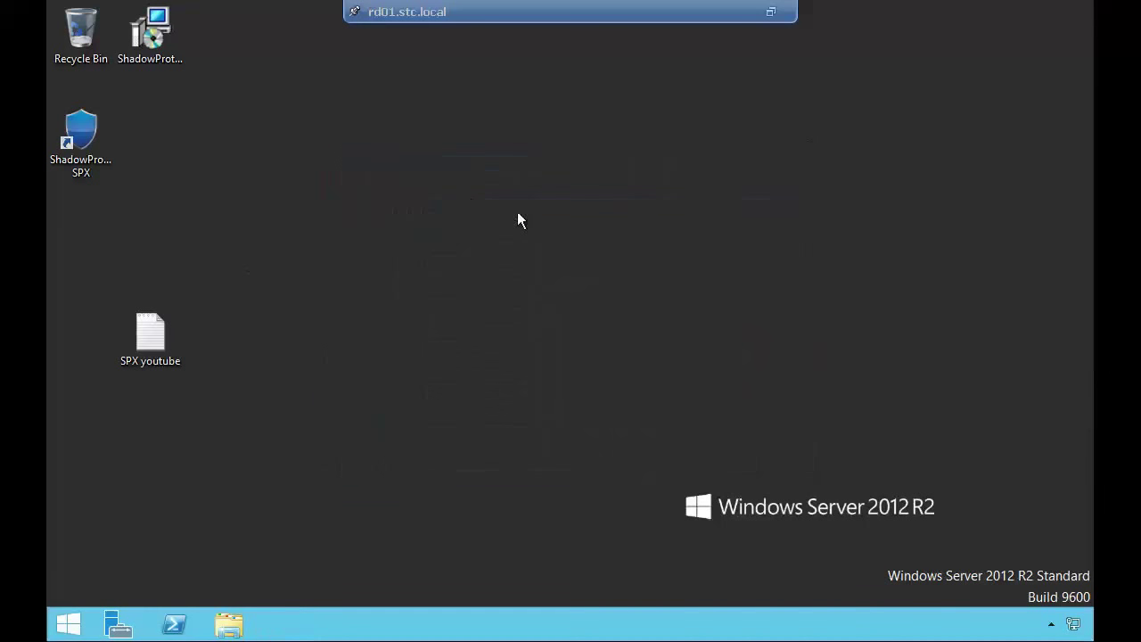
Launch ShadowProtect SPX on rd01 and delete the "Server backup1" job
{"action": "double_click", "coordinate": [81, 134]}
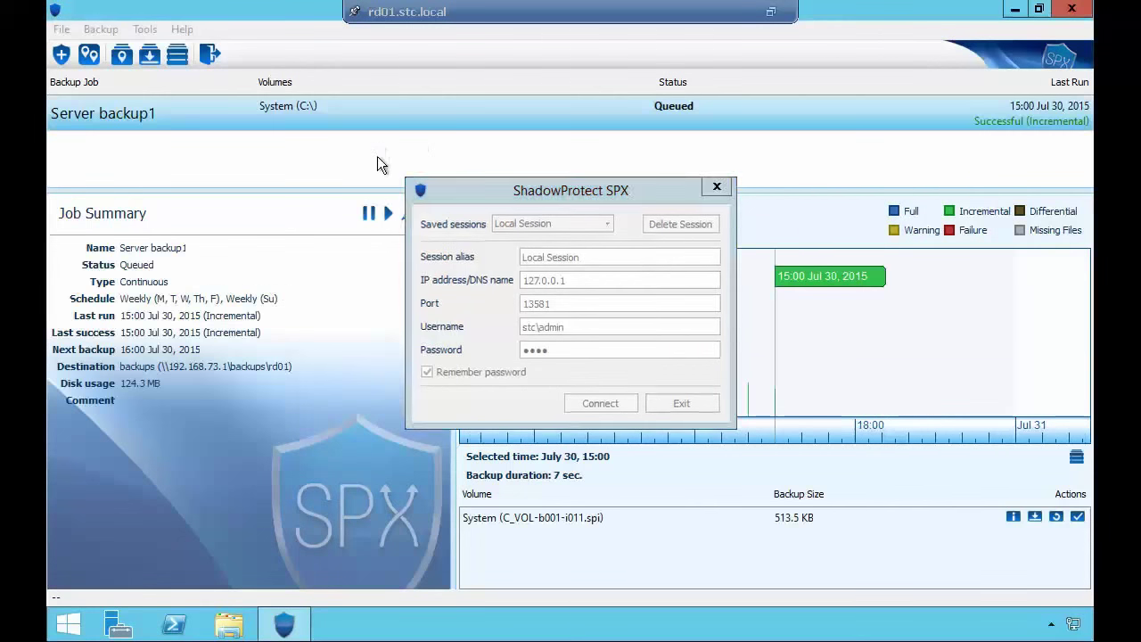
{"action": "right_click", "coordinate": [385, 121]}
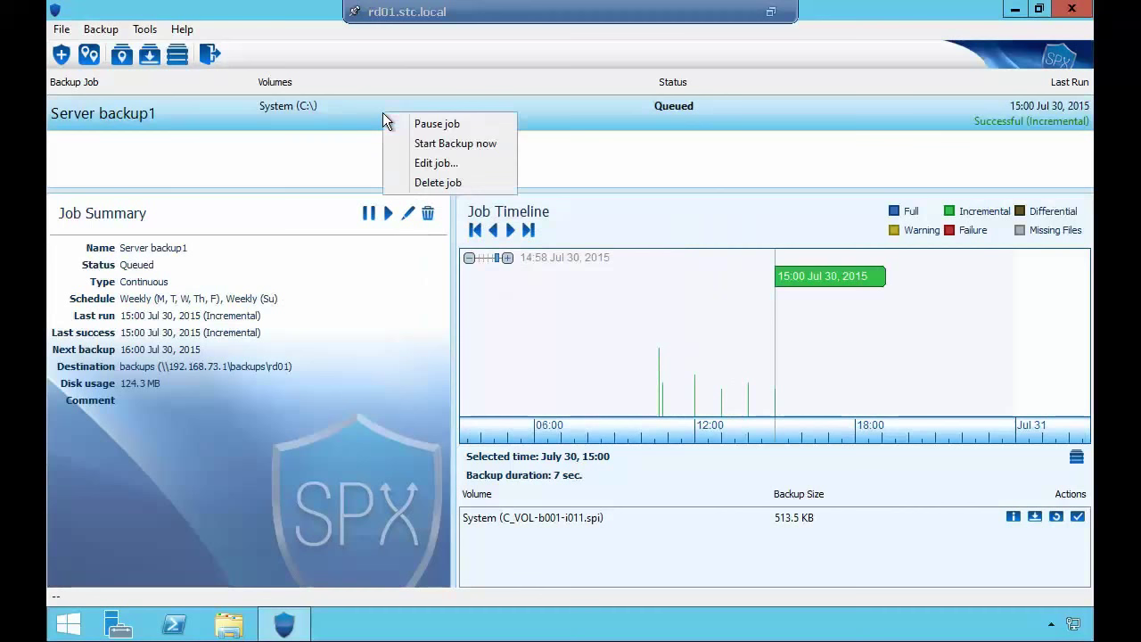
{"action": "left_click", "coordinate": [448, 184]}
{"action": "left_click", "coordinate": [578, 331]}
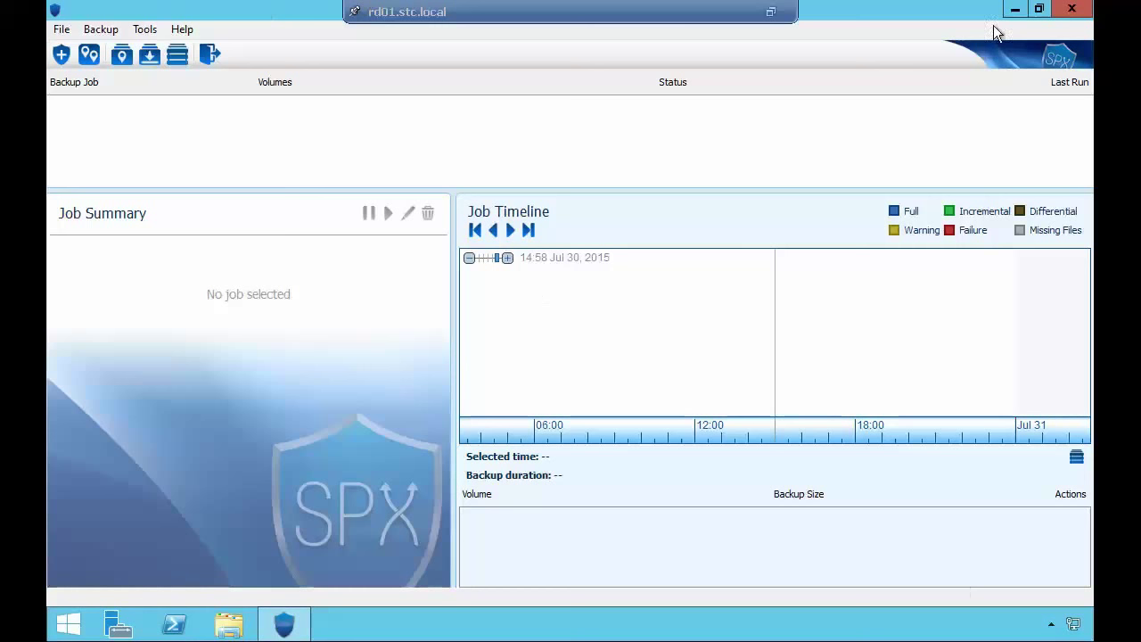
Switch from rd01 to ShadowControl in Chrome and refresh the Organizations list to check SPX Youtube's endpoint count
{"action": "left_click", "coordinate": [1039, 11]}
{"action": "left_click_drag", "start_coordinate": [837, 206], "coordinate": [604, 59]}
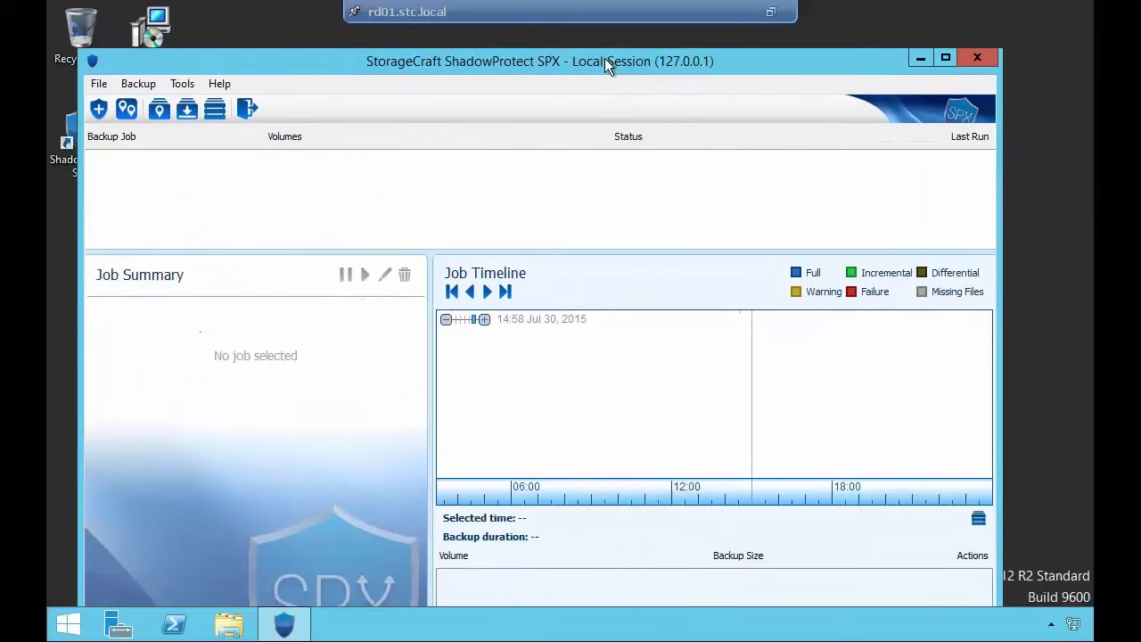
{"action": "left_click", "coordinate": [772, 14]}
{"action": "left_click", "coordinate": [239, 624]}
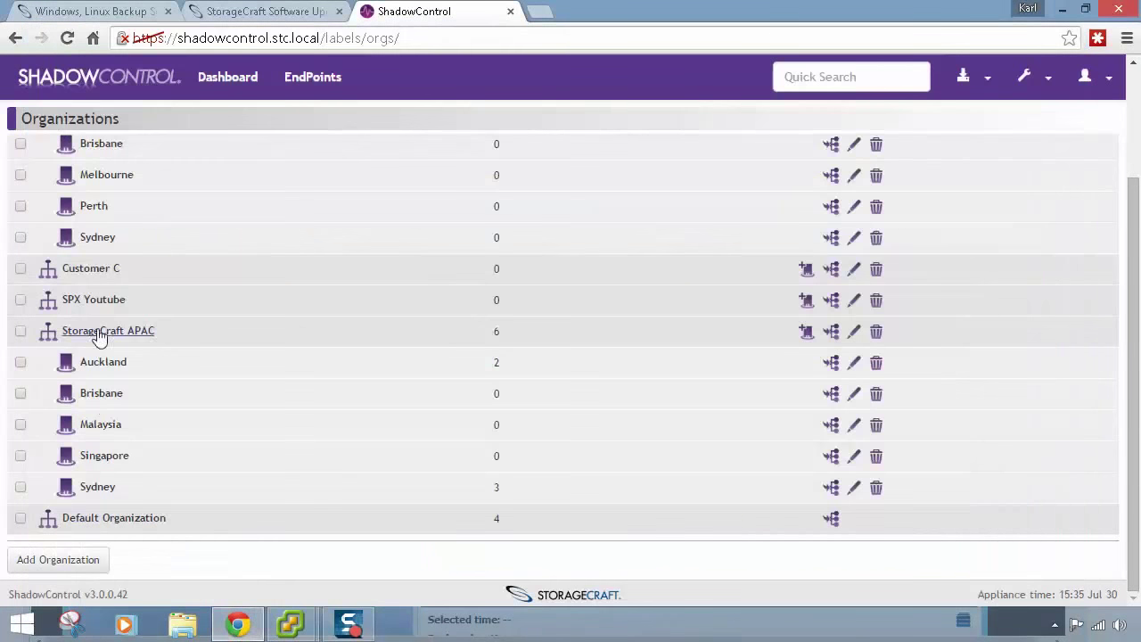
{"action": "left_click", "coordinate": [66, 41]}
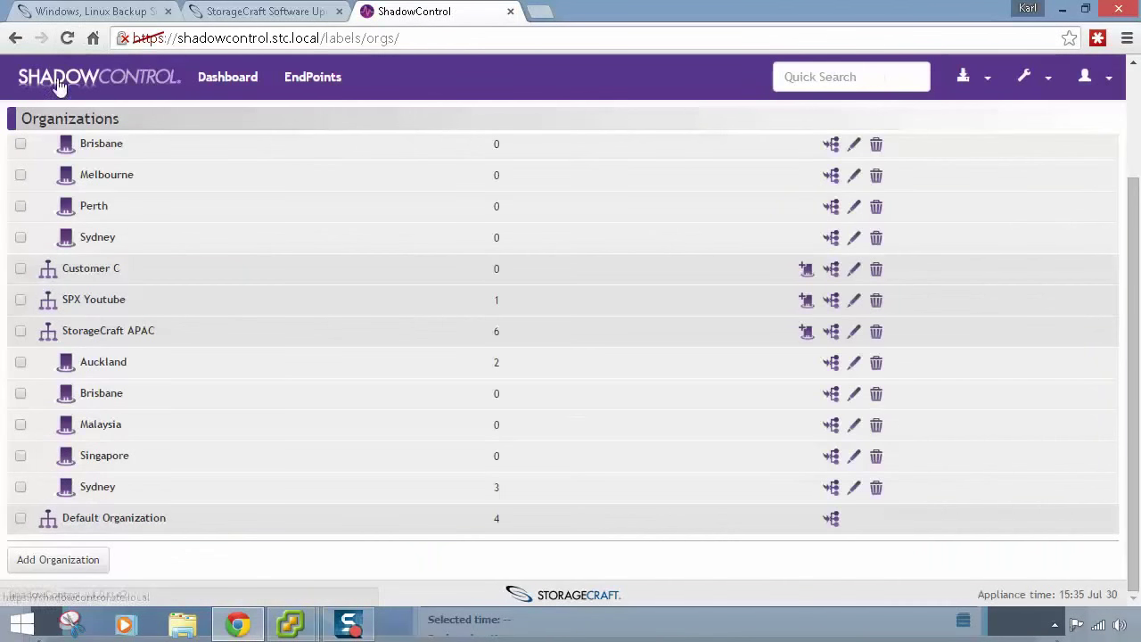
{"action": "left_click_drag", "start_coordinate": [498, 300], "coordinate": [496, 301]}
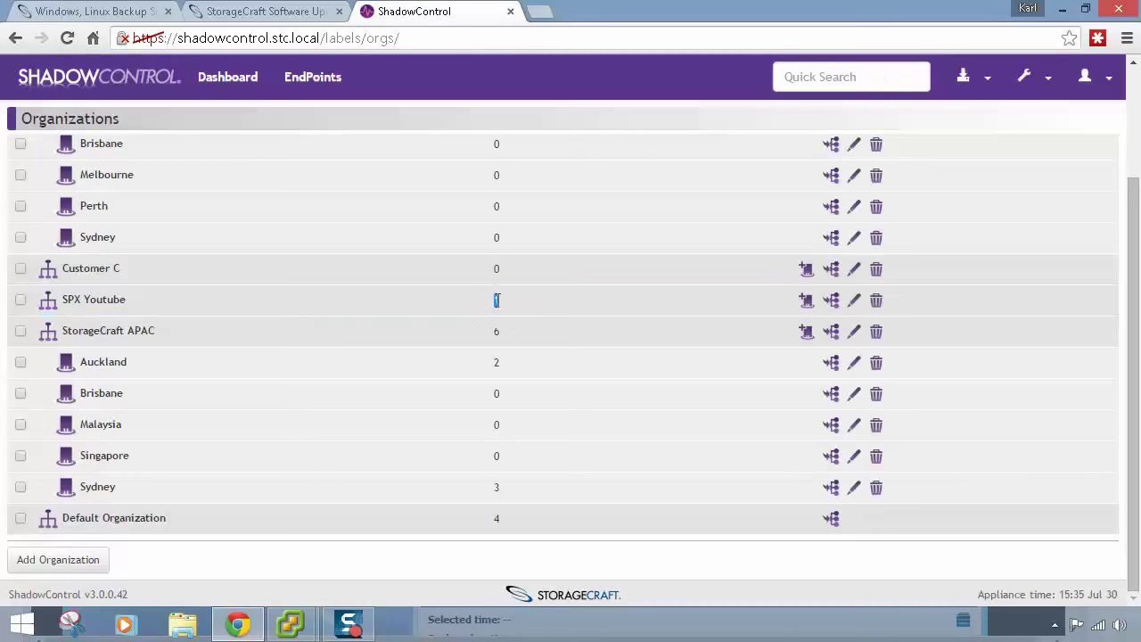
Check which endpoints are assigned to SPX Youtube by filtering on that organization, and leave without saving
{"action": "left_click", "coordinate": [832, 303]}
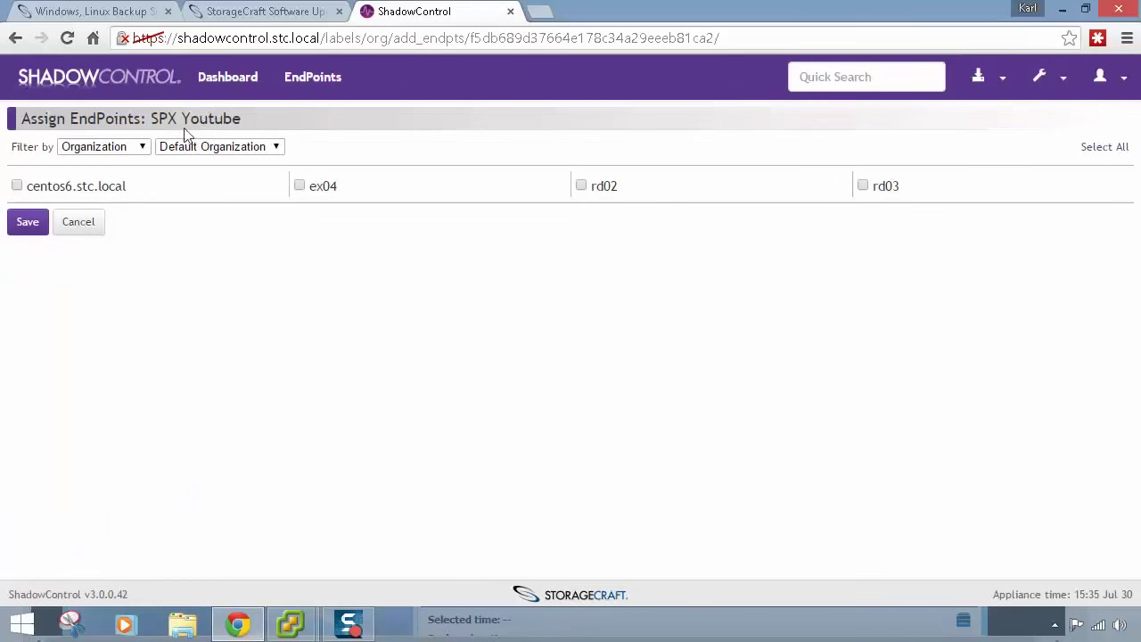
{"action": "left_click", "coordinate": [200, 146]}
{"action": "left_click", "coordinate": [227, 221]}
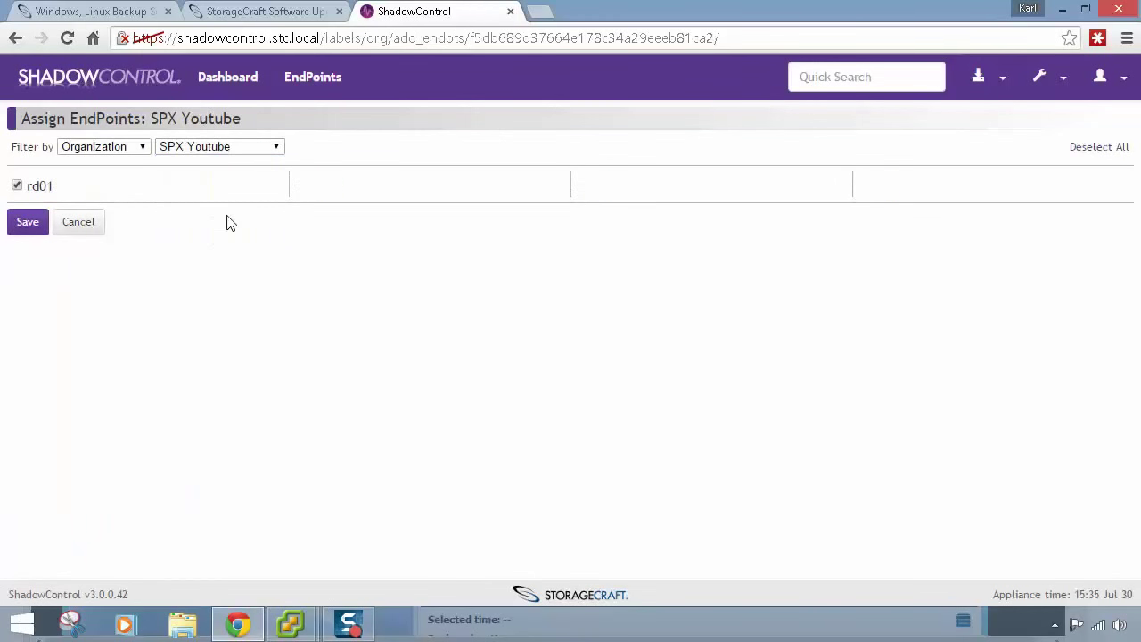
{"action": "left_click", "coordinate": [92, 225]}
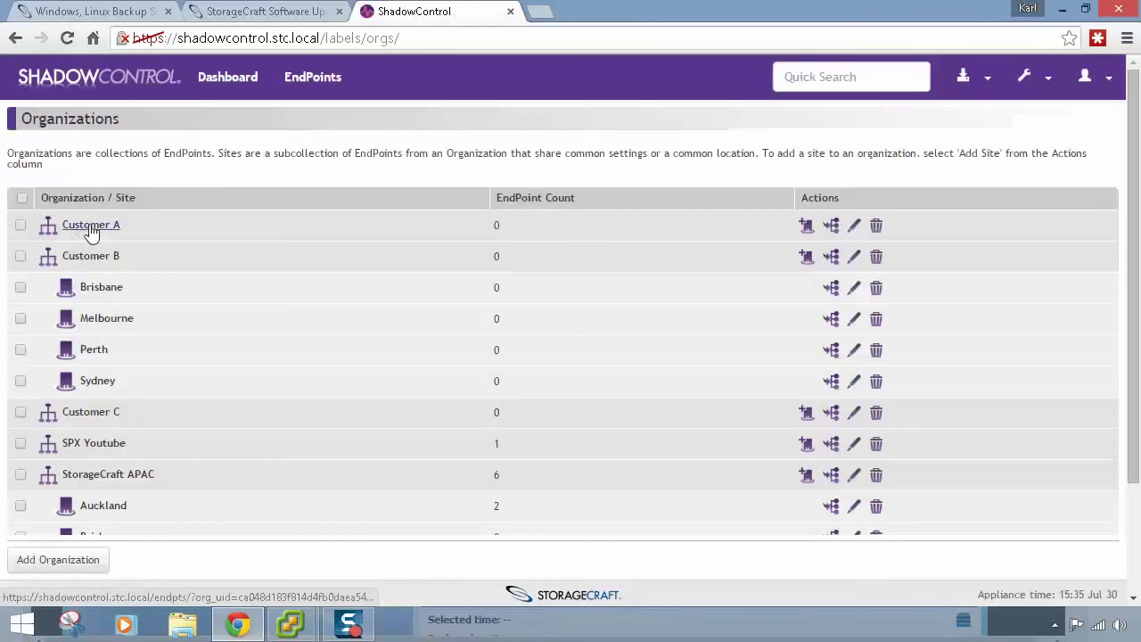
Add a backup store named "youtube" with the Windows path \\nas\backup
{"action": "left_click", "coordinate": [976, 78]}
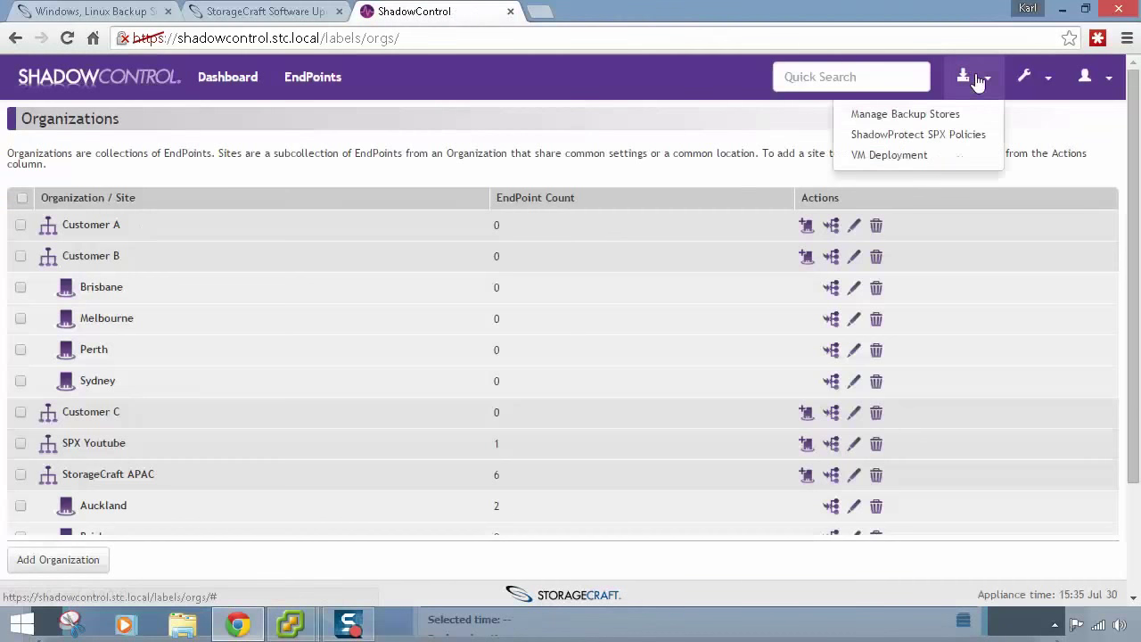
{"action": "left_click", "coordinate": [952, 116]}
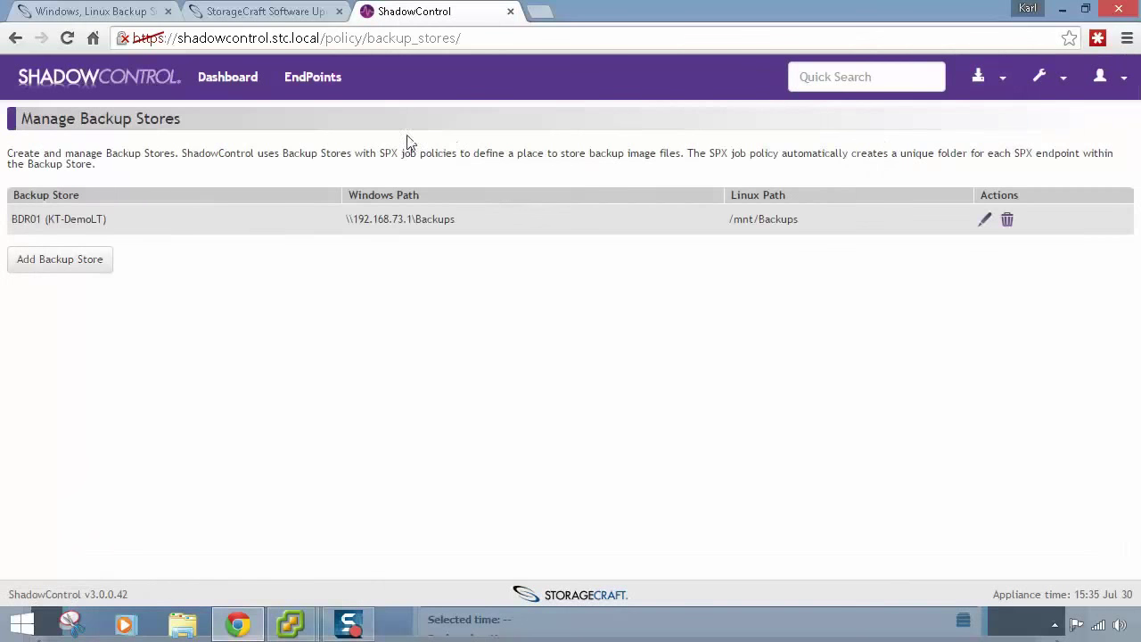
{"action": "left_click", "coordinate": [70, 260]}
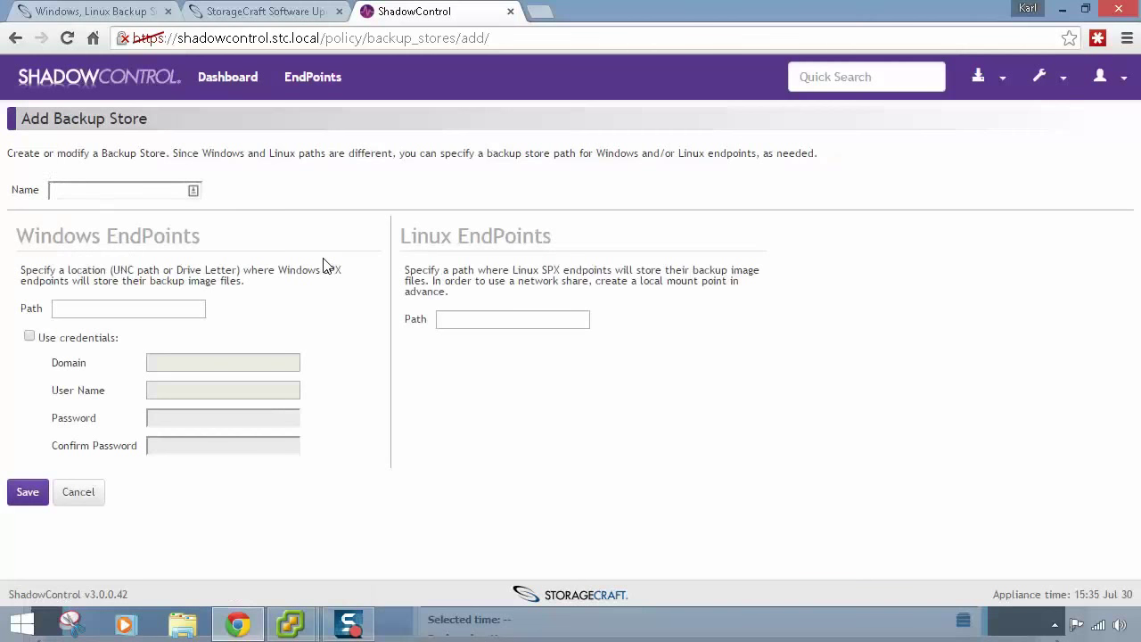
{"action": "type", "text": "youtube"}
{"action": "left_click", "coordinate": [117, 306]}
{"action": "type", "text": "\\\\nas\\ba"}
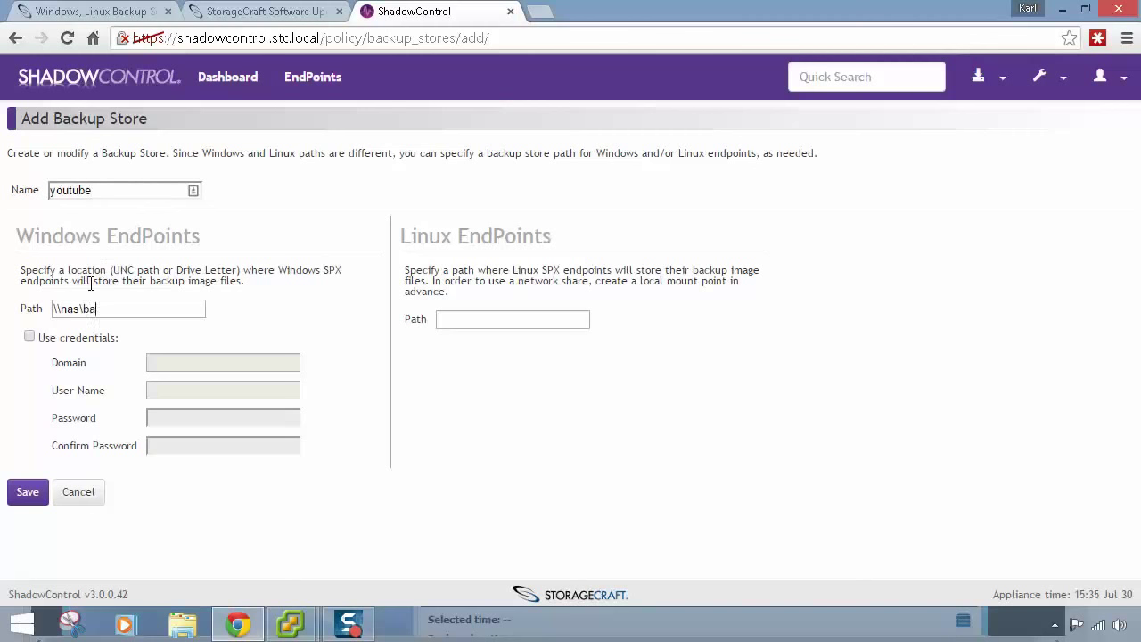
{"action": "type", "text": "ckup"}
Enable credentials for the backup store, enter the domain, user name and password with confirmation, and save the store
{"action": "left_click", "coordinate": [29, 337]}
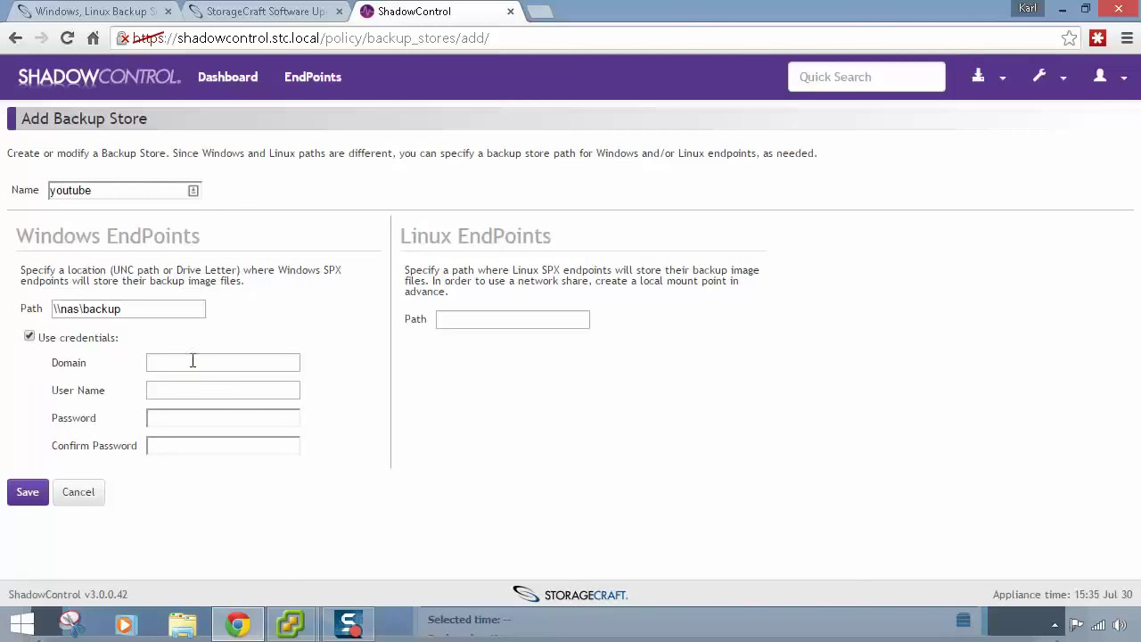
{"action": "type", "text": "naskarl"}
{"action": "key", "text": "Tab"}
{"action": "type", "text": "••••"}
{"action": "key", "text": "Tab"}
{"action": "type", "text": "••••••••"}
{"action": "left_click", "coordinate": [29, 492]}
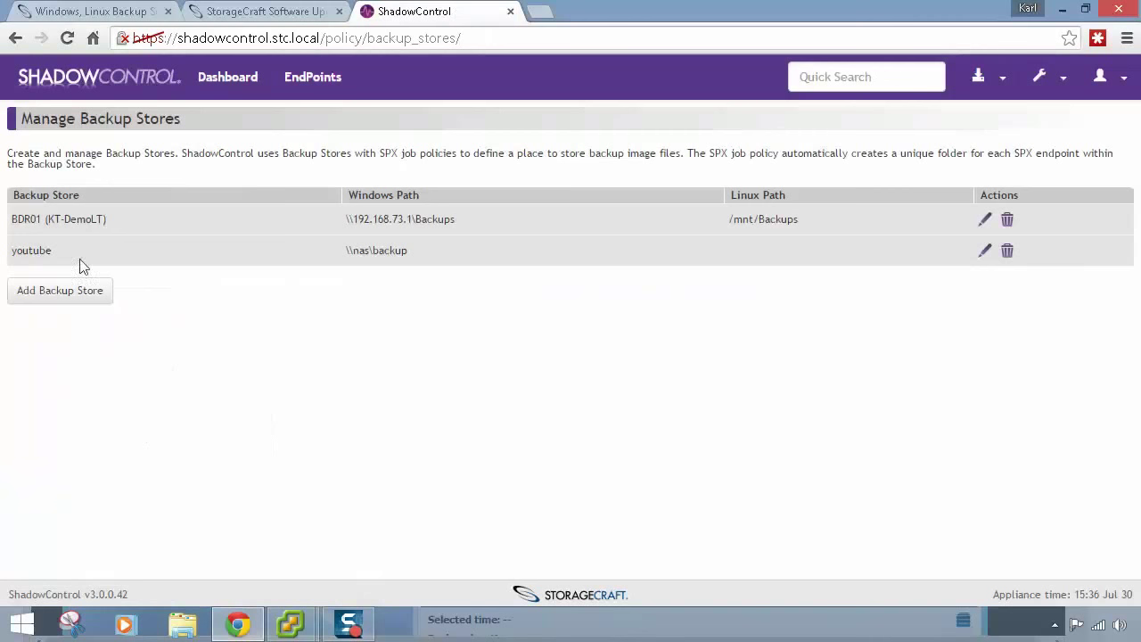
Examine the Windows path of the BDR01 (KT-DemoLT) backup store
{"action": "left_click_drag", "start_coordinate": [462, 221], "coordinate": [341, 220]}
{"action": "double_click", "coordinate": [446, 219]}
{"action": "left_click", "coordinate": [502, 212]}
Add a ShadowProtect SPX backup policy named "SPX Youtube backup"
{"action": "left_click", "coordinate": [999, 82]}
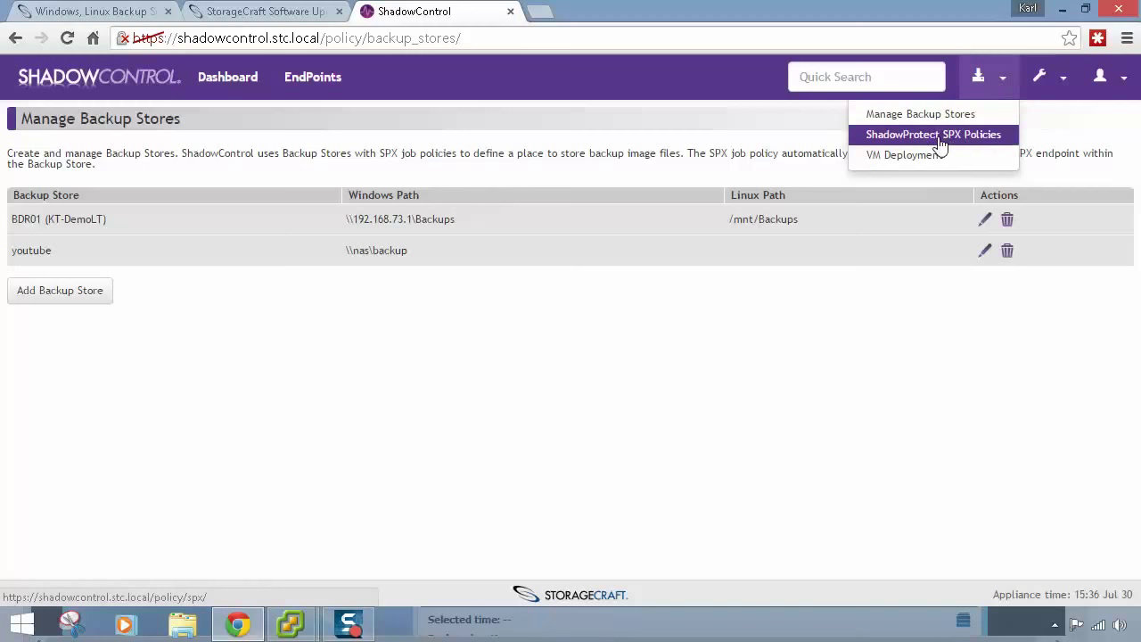
{"action": "left_click", "coordinate": [991, 136]}
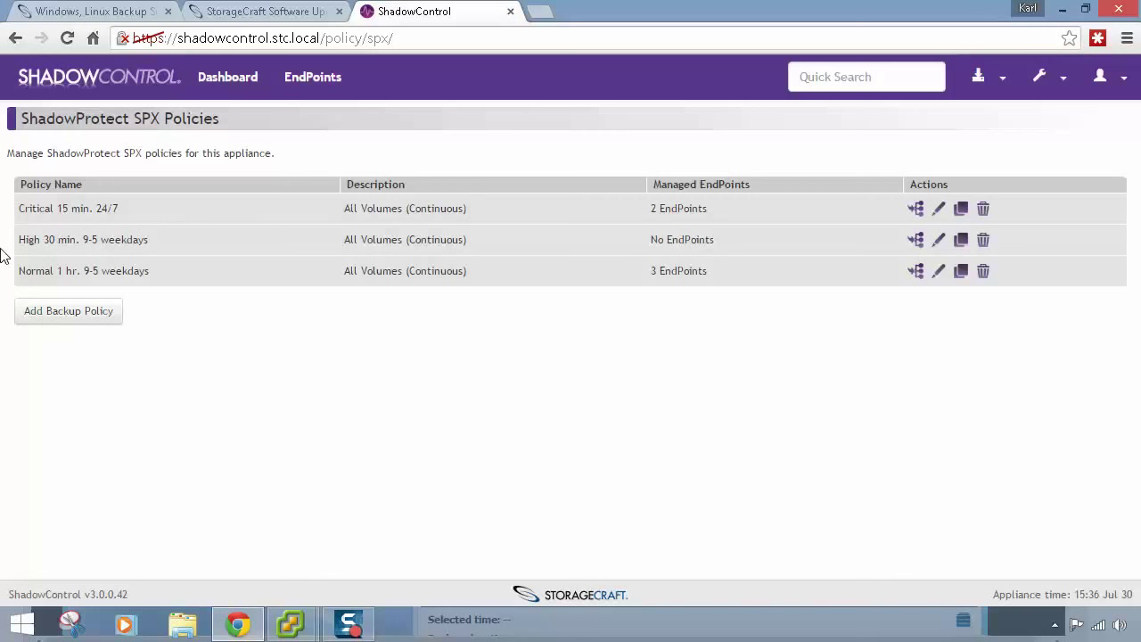
{"action": "left_click", "coordinate": [89, 321]}
{"action": "type", "text": "SPX Youtube backup"}
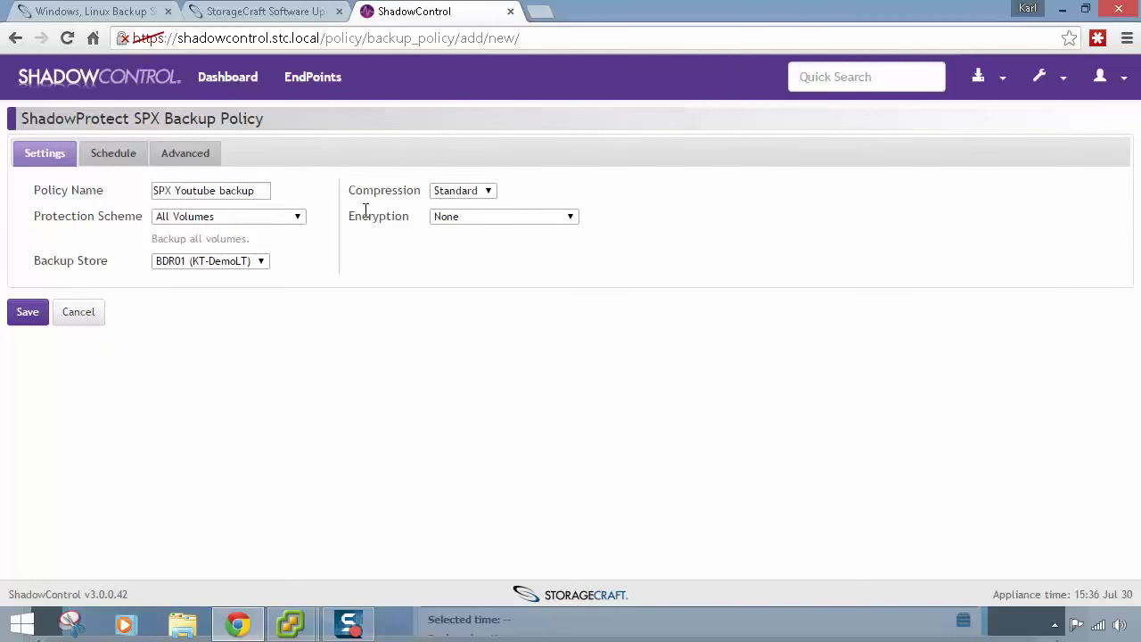
Choose All Volumes as the policy's protection scheme, with backup store BDR01 (KT-DemoLT) and Standard compression
{"action": "left_click", "coordinate": [214, 217]}
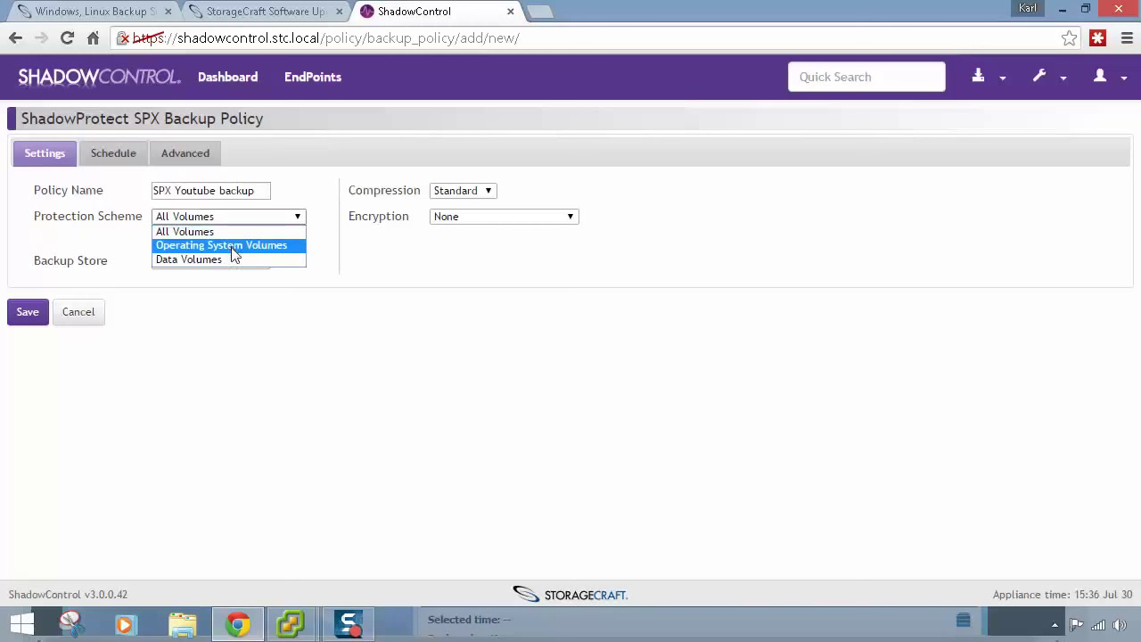
{"action": "left_click", "coordinate": [232, 248]}
{"action": "left_click", "coordinate": [237, 216]}
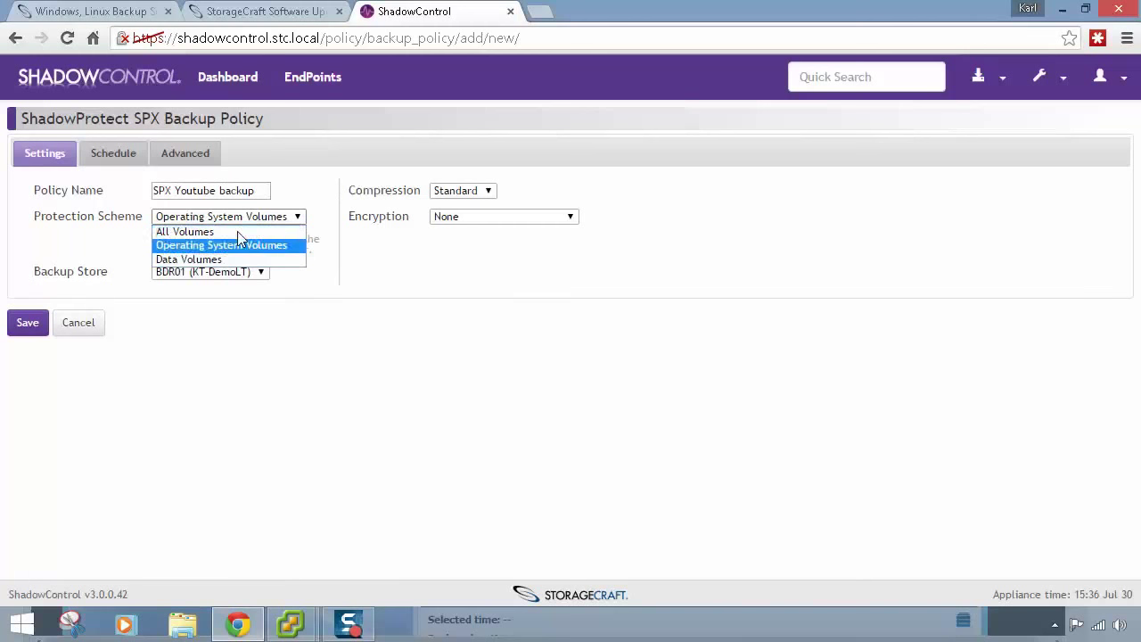
{"action": "left_click", "coordinate": [233, 232]}
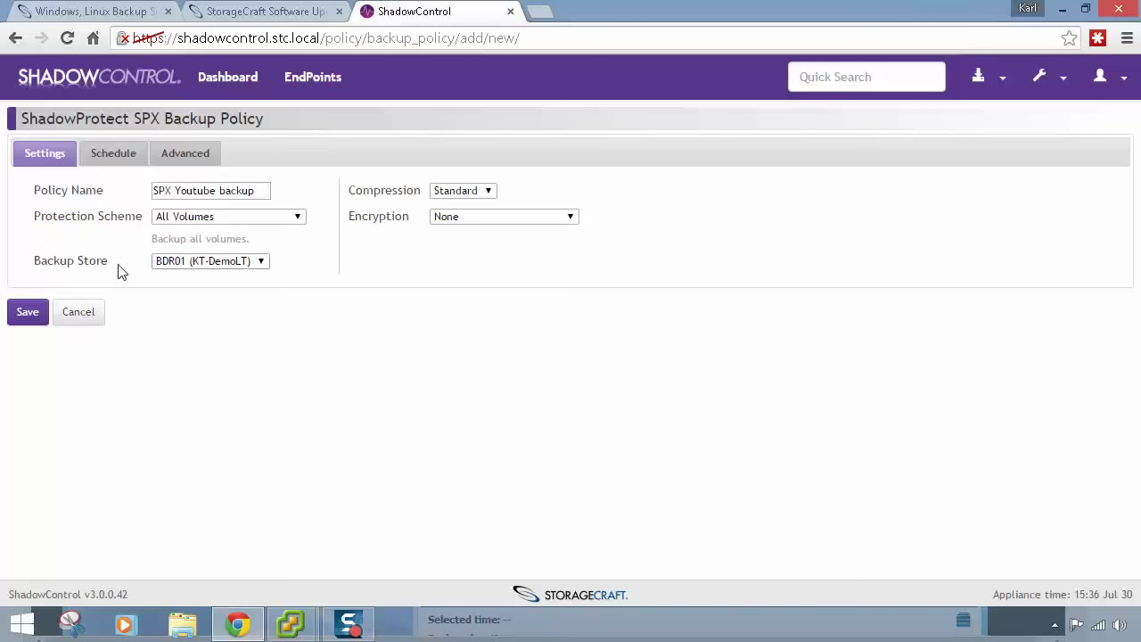
{"action": "left_click", "coordinate": [201, 263]}
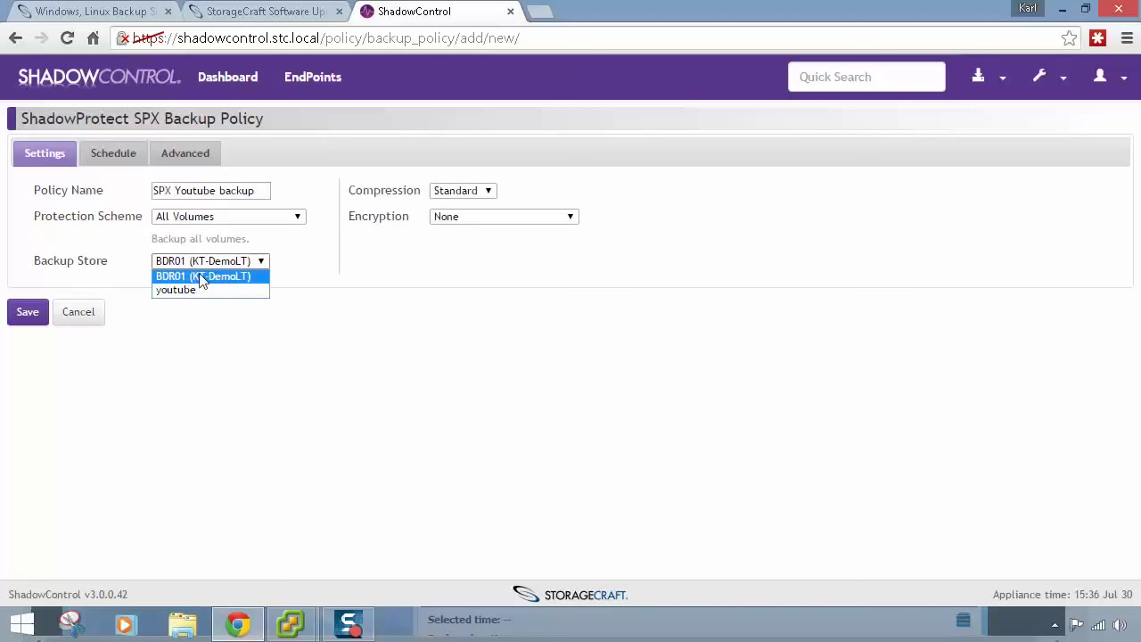
{"action": "left_click", "coordinate": [204, 278]}
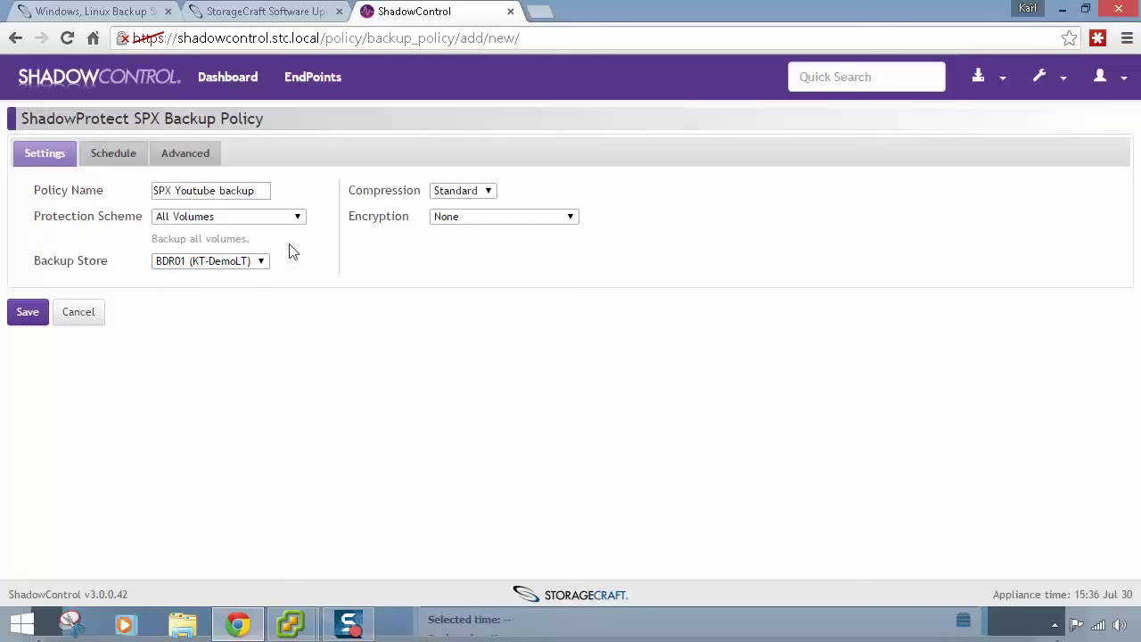
{"action": "left_click", "coordinate": [464, 191]}
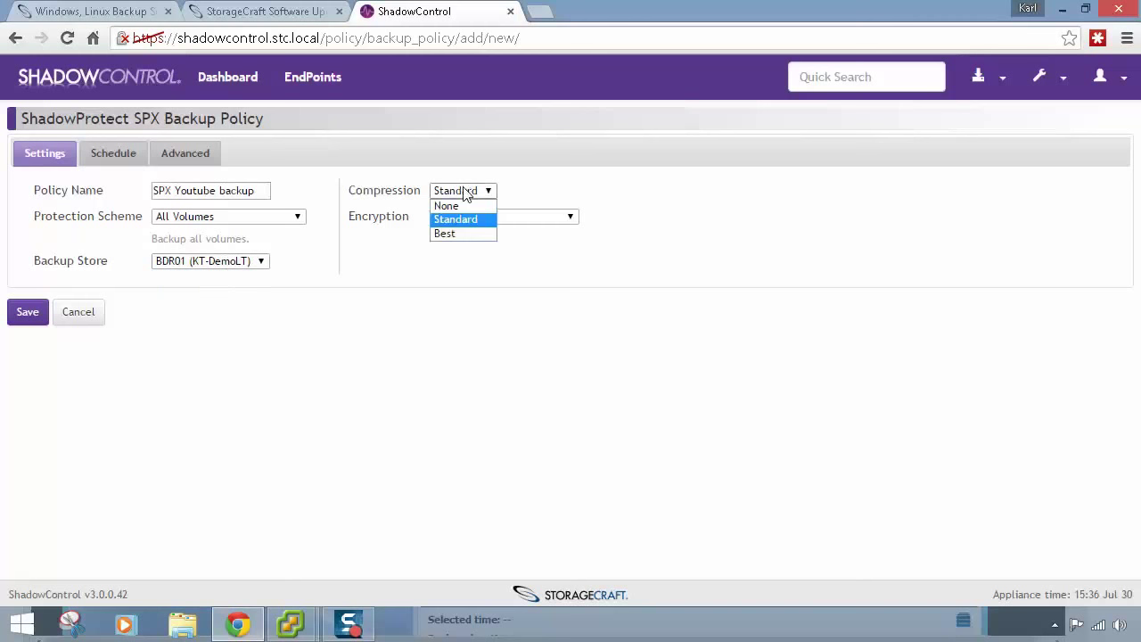
{"action": "left_click", "coordinate": [459, 219]}
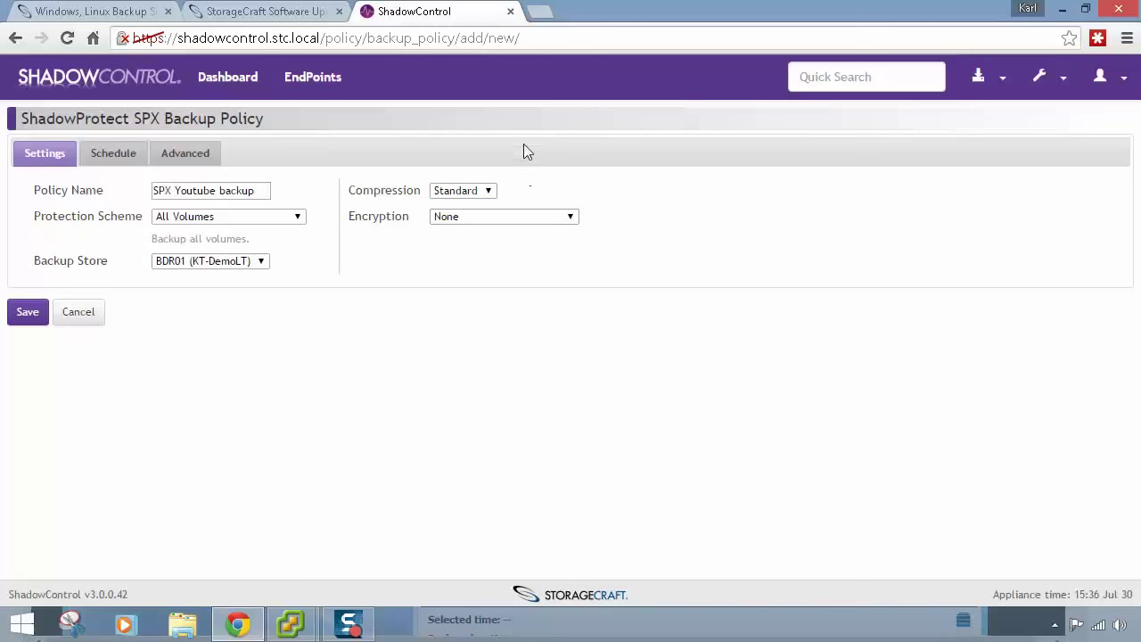
Try AES 256 bit (Most Secure) encryption for the policy and return it to None
{"action": "left_click", "coordinate": [495, 216]}
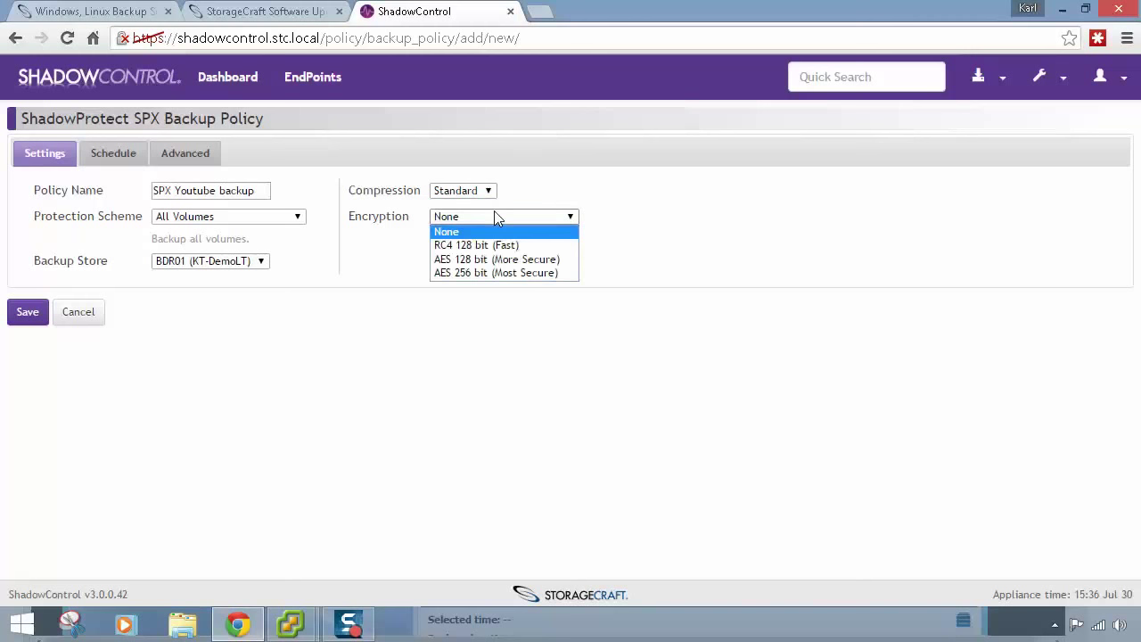
{"action": "left_click", "coordinate": [505, 272]}
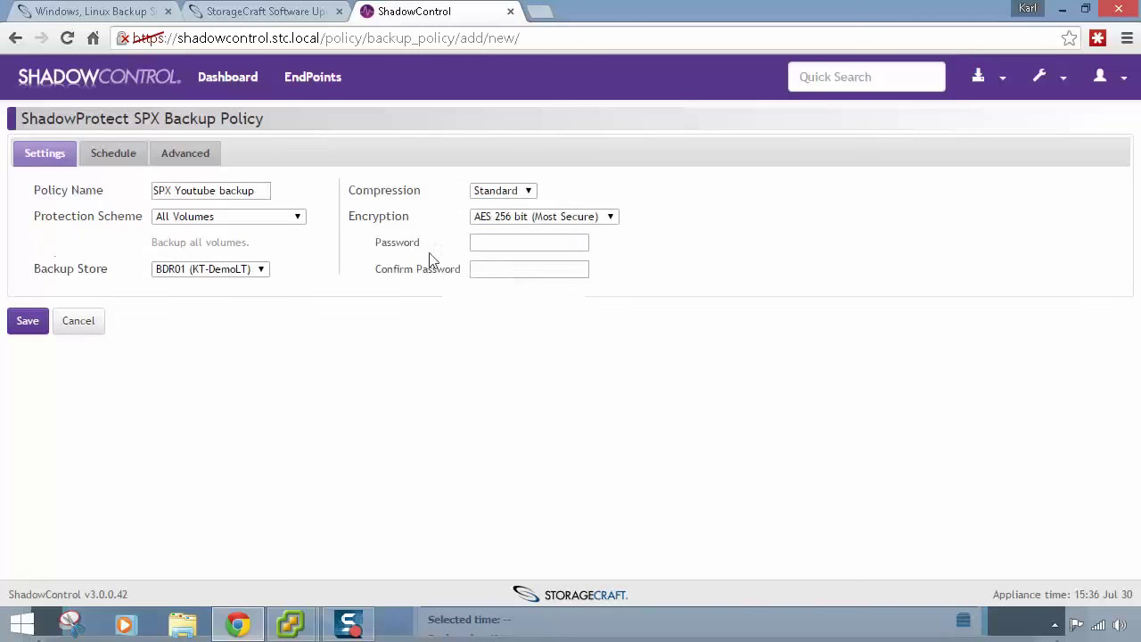
{"action": "left_click", "coordinate": [526, 219]}
{"action": "left_click", "coordinate": [524, 228]}
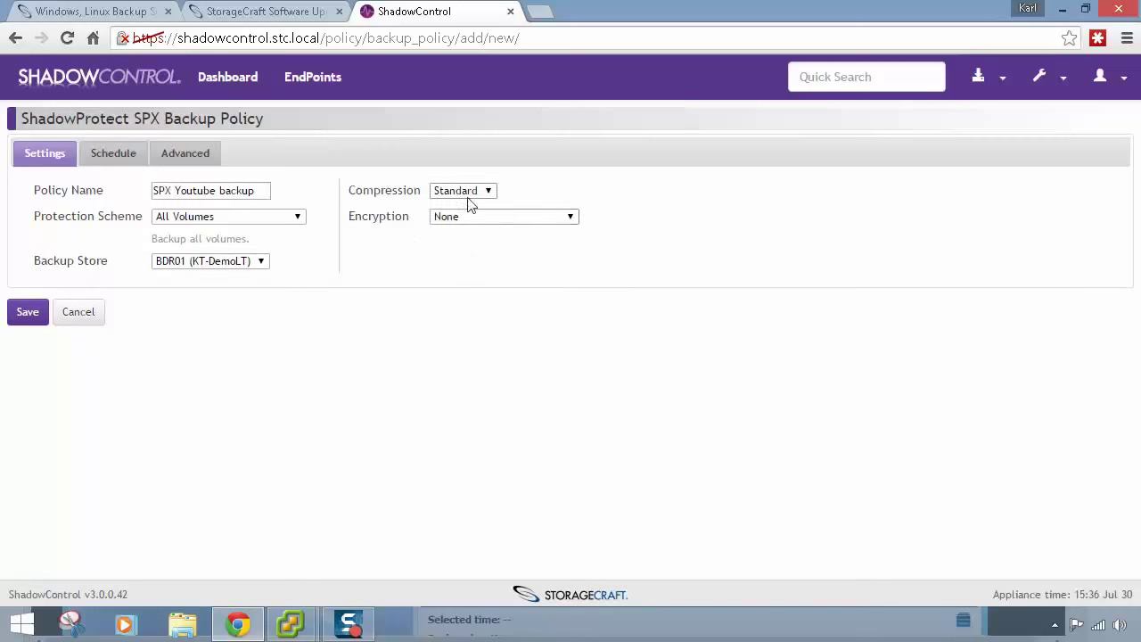
Set the Monday-to-Friday incremental schedule to run all day and add a second weekly schedule for Sunday and Saturday only
{"action": "left_click", "coordinate": [122, 161]}
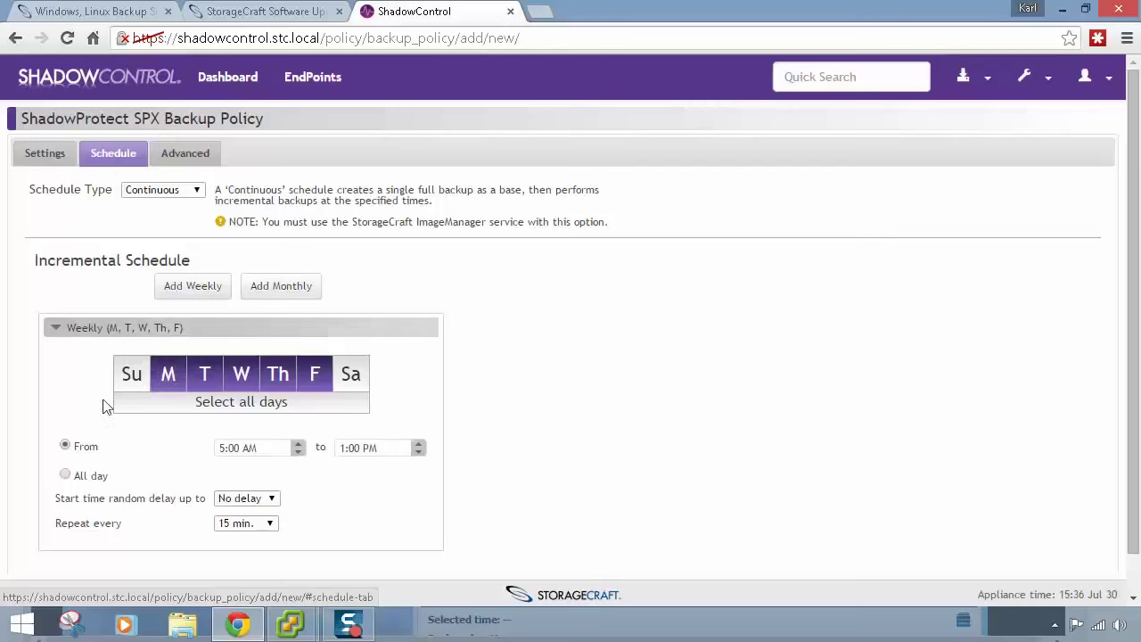
{"action": "left_click", "coordinate": [66, 475]}
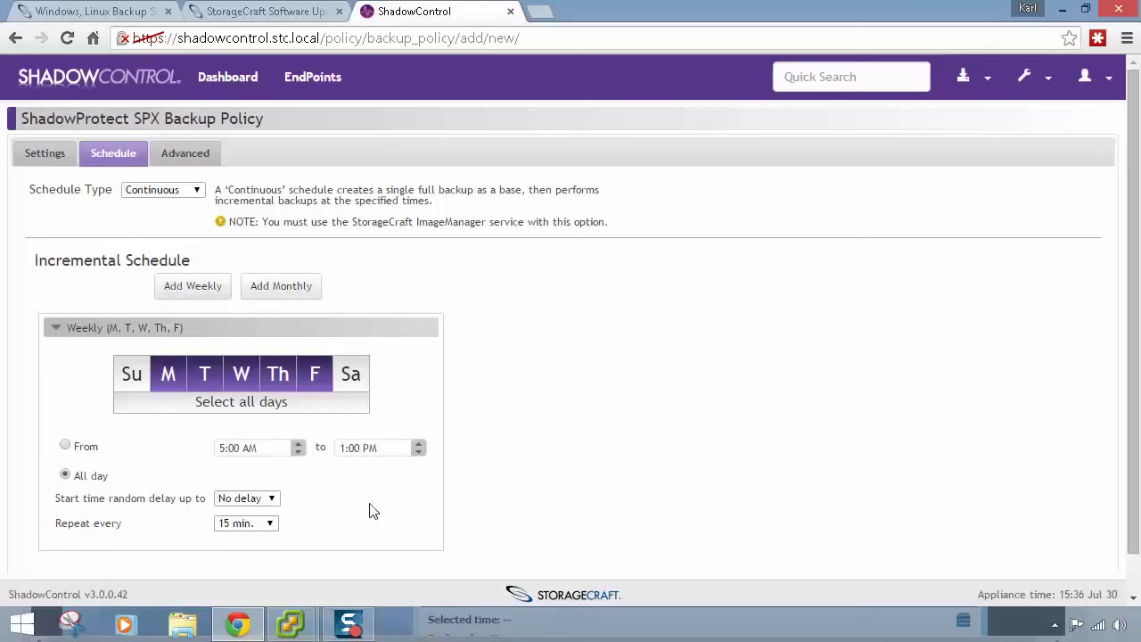
{"action": "scroll", "coordinate": [441, 437], "scroll_direction": "down", "scroll_amount": 1}
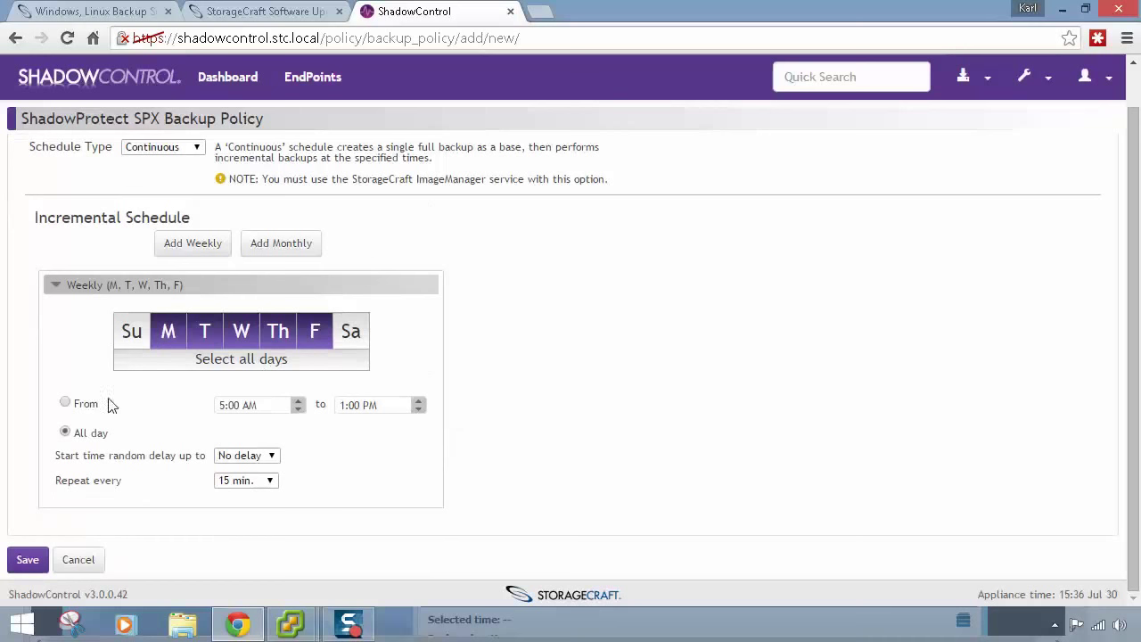
{"action": "left_click", "coordinate": [201, 251]}
{"action": "left_click", "coordinate": [197, 388]}
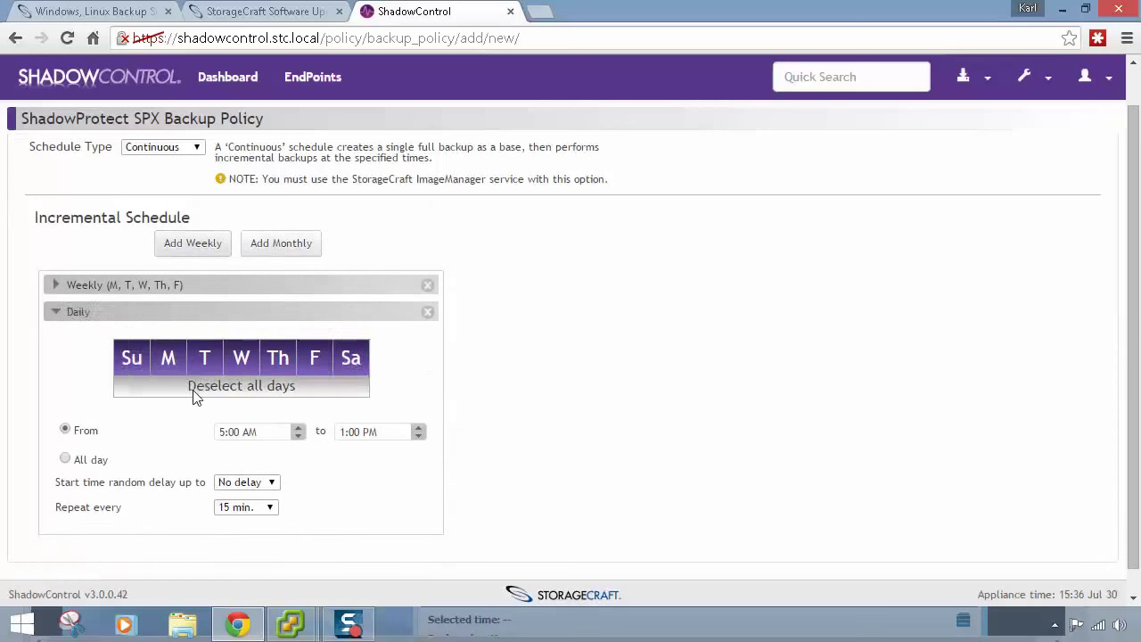
{"action": "left_click", "coordinate": [196, 387]}
{"action": "left_click", "coordinate": [131, 357]}
{"action": "left_click", "coordinate": [350, 358]}
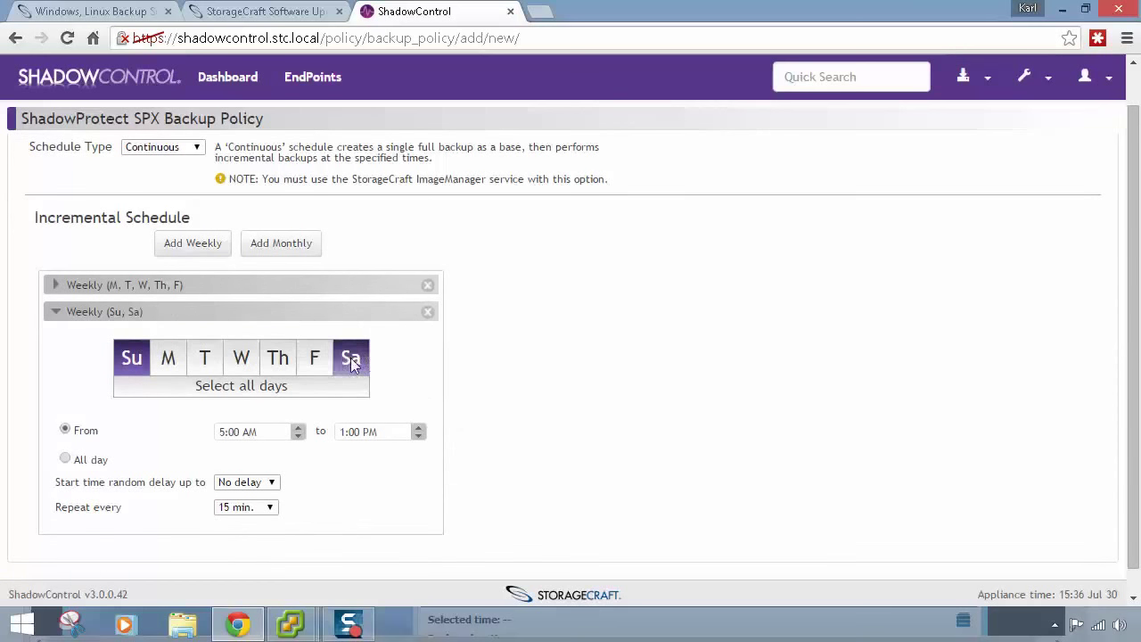
Set the weekend schedule to repeat every 1 hour with a random start delay of up to 1 hour
{"action": "left_click", "coordinate": [258, 507]}
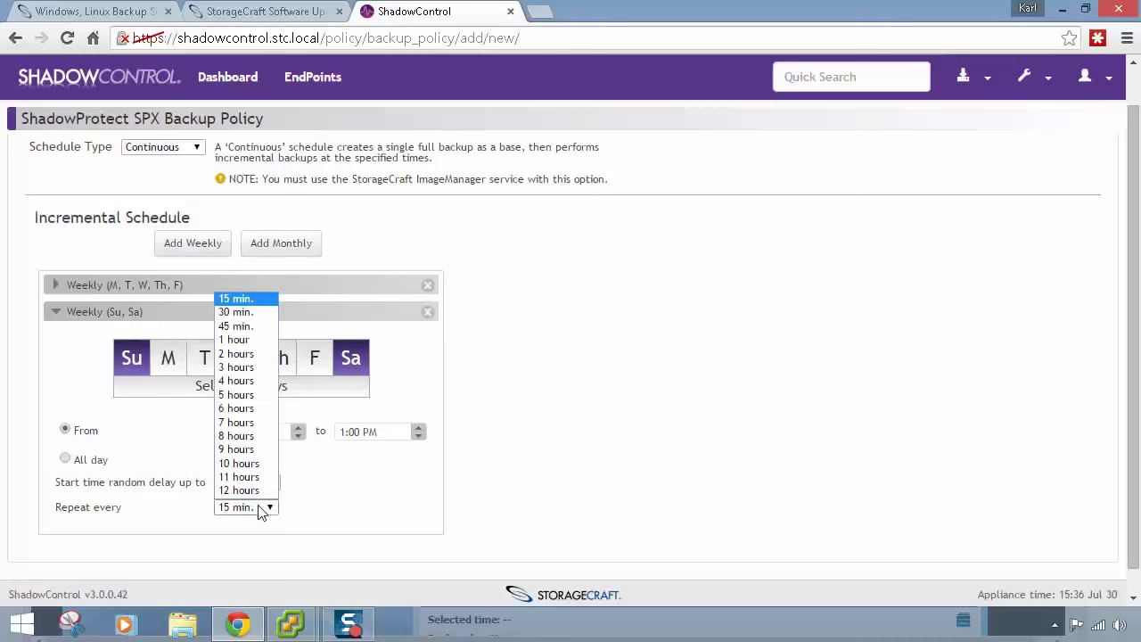
{"action": "left_click", "coordinate": [259, 344]}
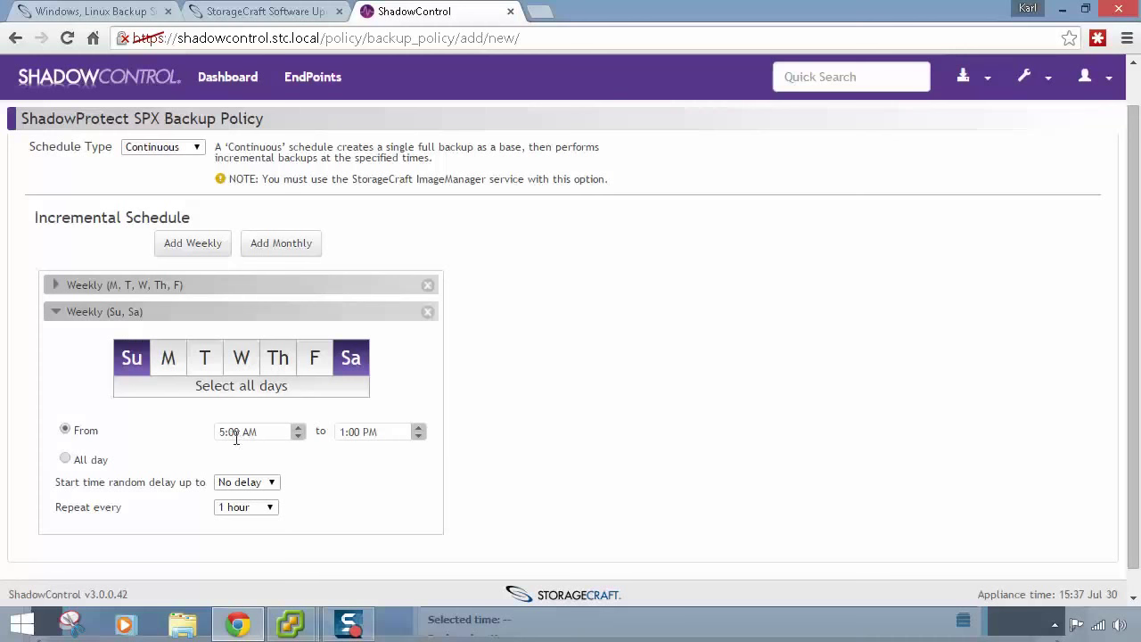
{"action": "left_click", "coordinate": [258, 484]}
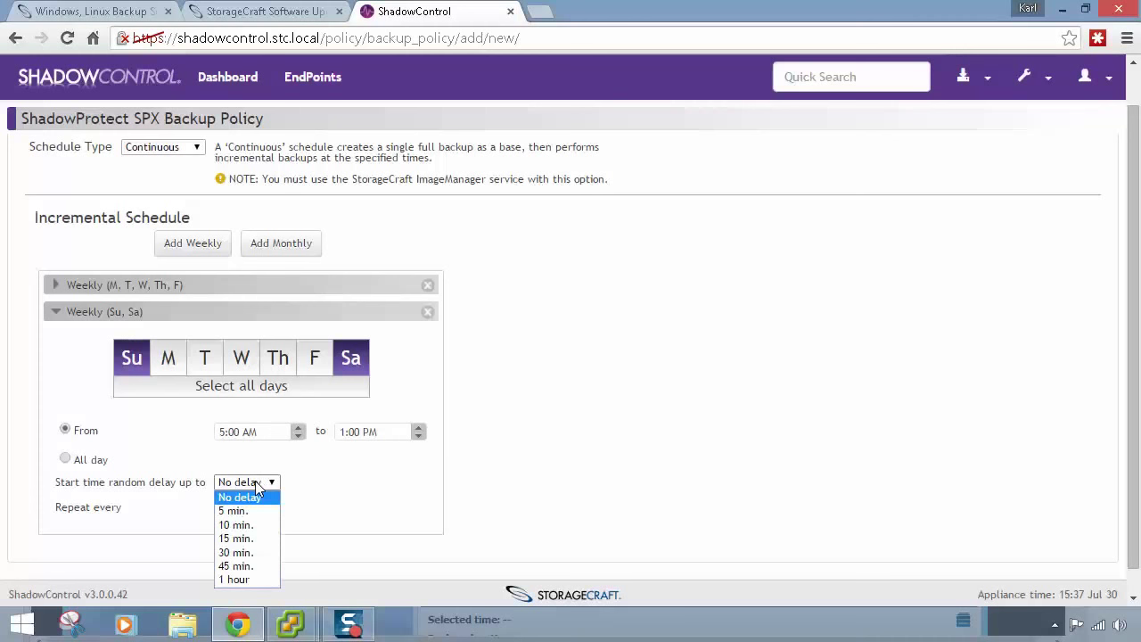
{"action": "left_click", "coordinate": [234, 580]}
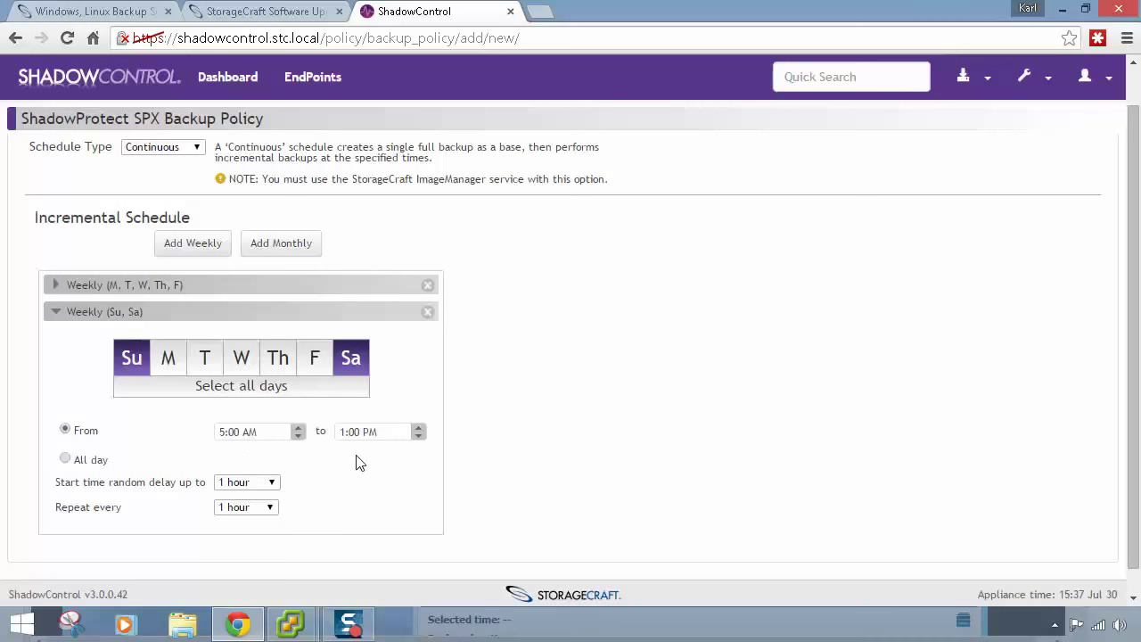
Set the Monday-to-Friday schedule's random start delay to up to 15 min., leave the advanced options at their defaults, and save the policy
{"action": "left_click", "coordinate": [98, 284]}
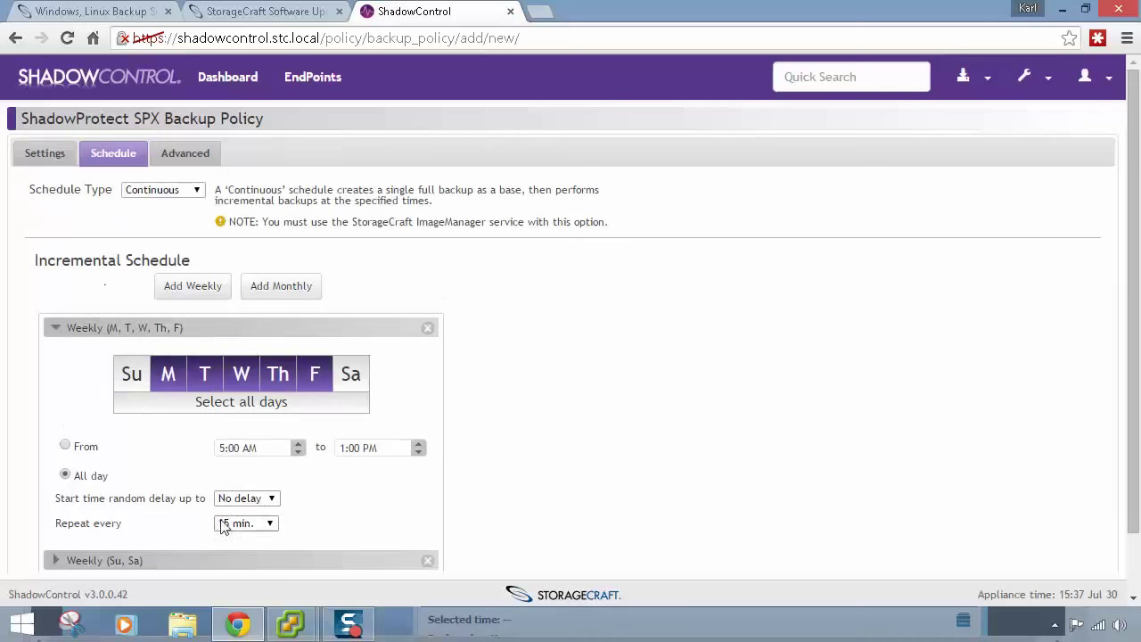
{"action": "left_click", "coordinate": [263, 499]}
{"action": "left_click", "coordinate": [236, 555]}
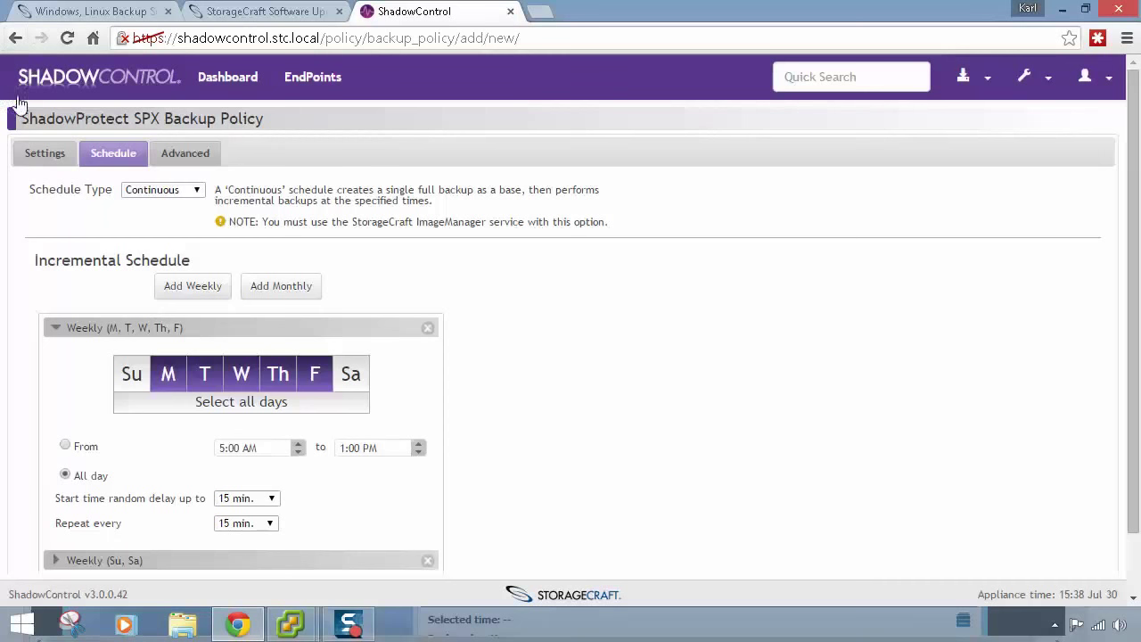
{"action": "left_click", "coordinate": [186, 152]}
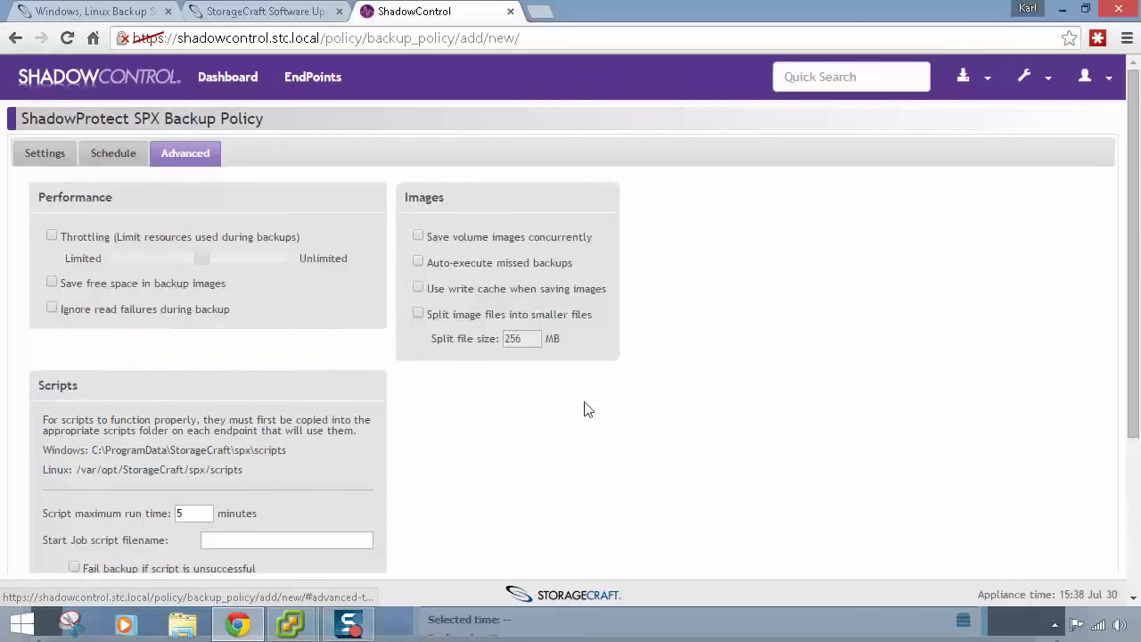
{"action": "scroll", "coordinate": [764, 334], "scroll_direction": "down", "scroll_amount": 3}
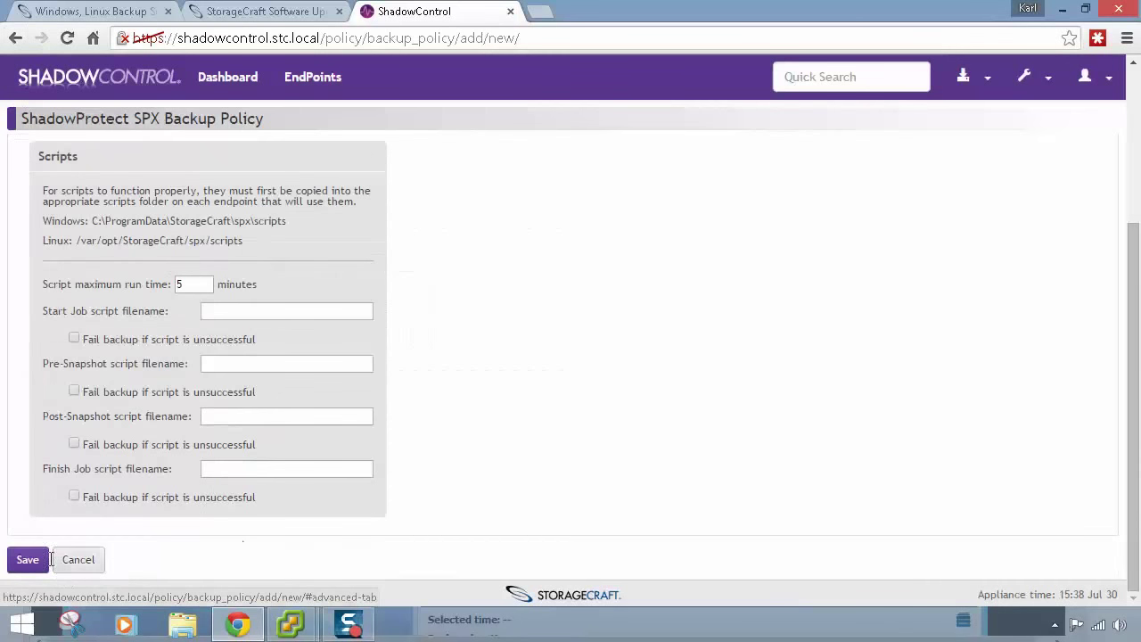
{"action": "left_click", "coordinate": [28, 560]}
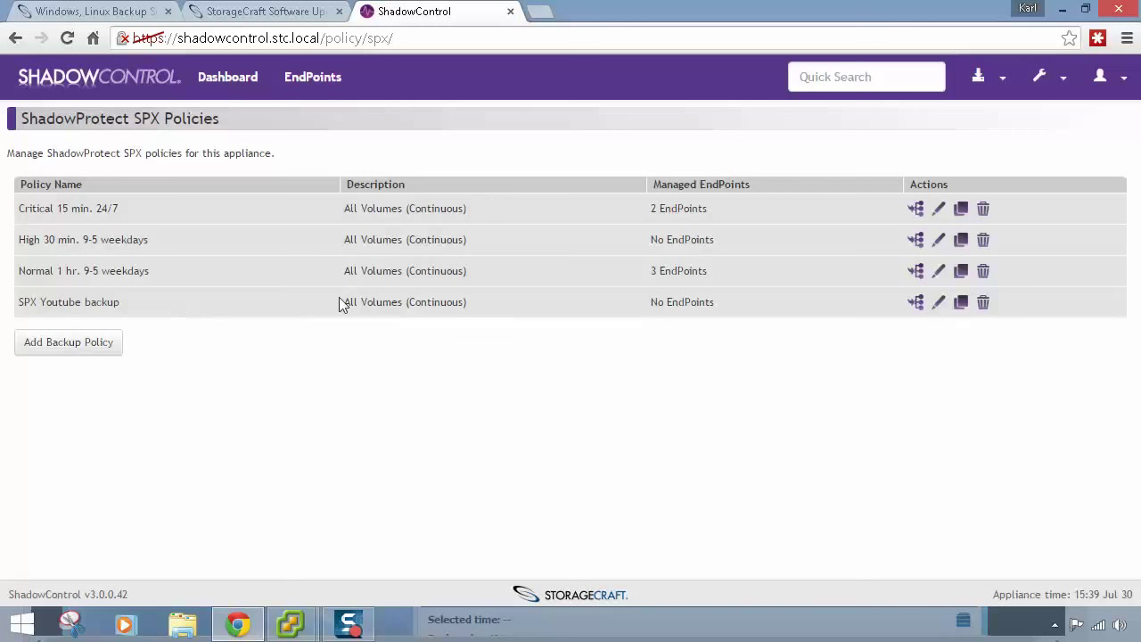
Review the list of backup stores and check the Windows path of the BDR01 (KT-DemoLT) store
{"action": "left_click", "coordinate": [978, 76]}
{"action": "left_click", "coordinate": [967, 115]}
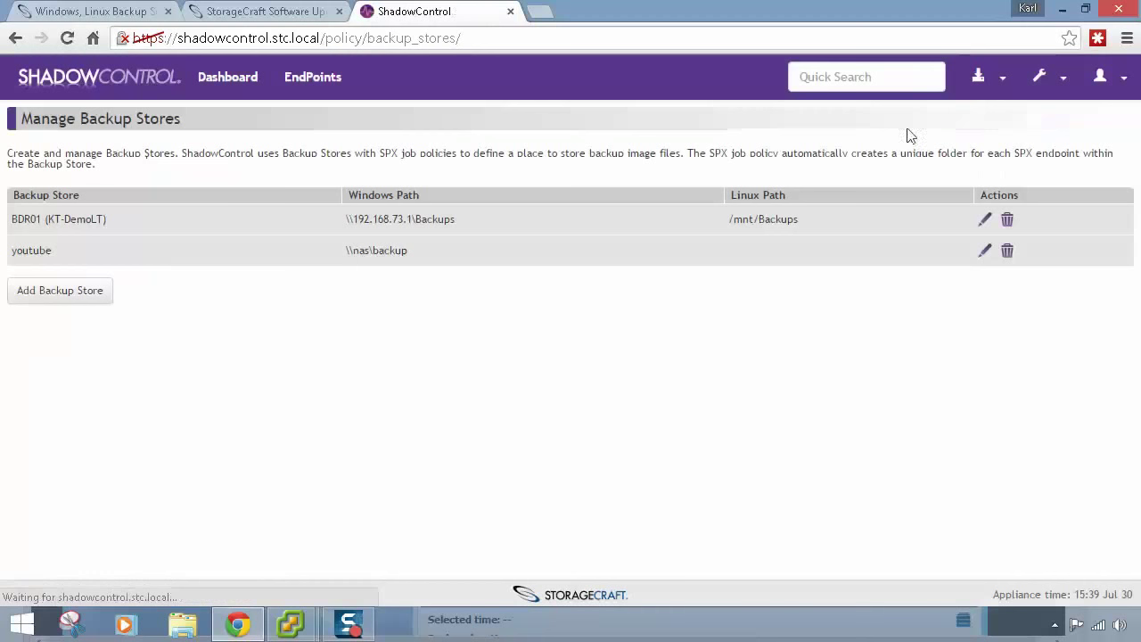
{"action": "left_click_drag", "start_coordinate": [452, 219], "coordinate": [344, 219]}
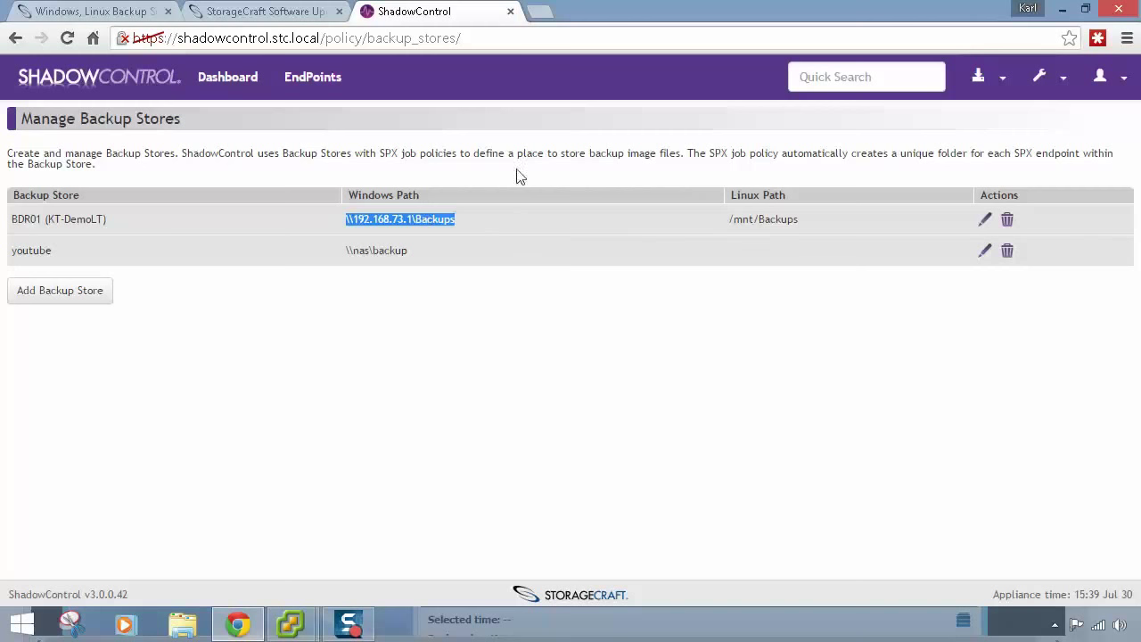
Edit the SPX Youtube organization and choose SPX Youtube backup as its default ShadowProtect SPX backup policy
{"action": "left_click", "coordinate": [1039, 77]}
{"action": "left_click", "coordinate": [985, 250]}
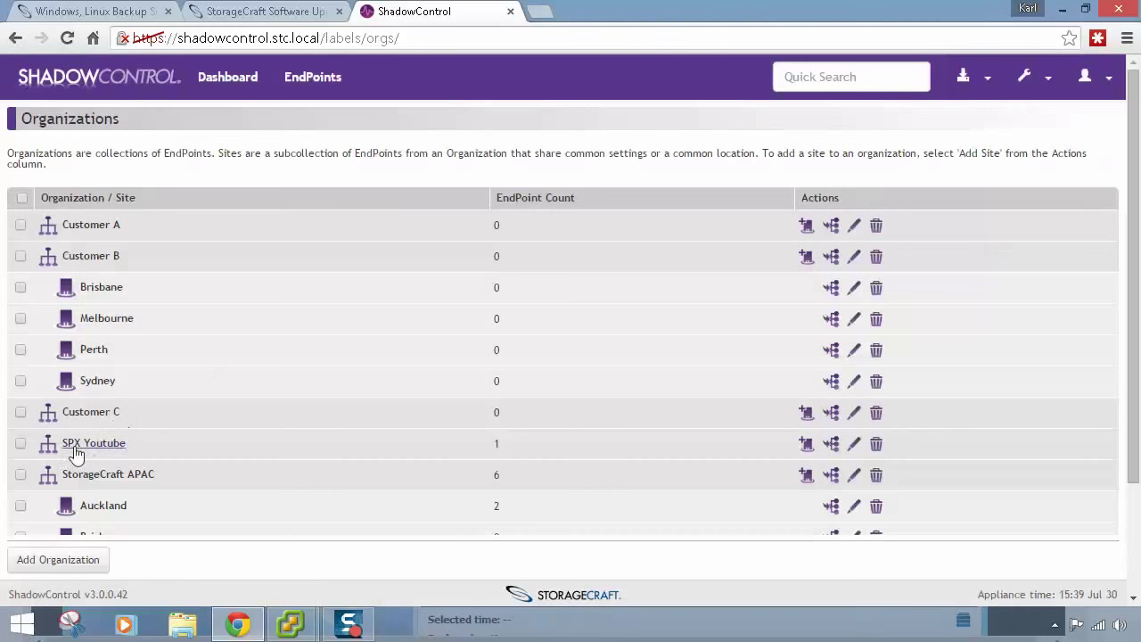
{"action": "left_click", "coordinate": [854, 446]}
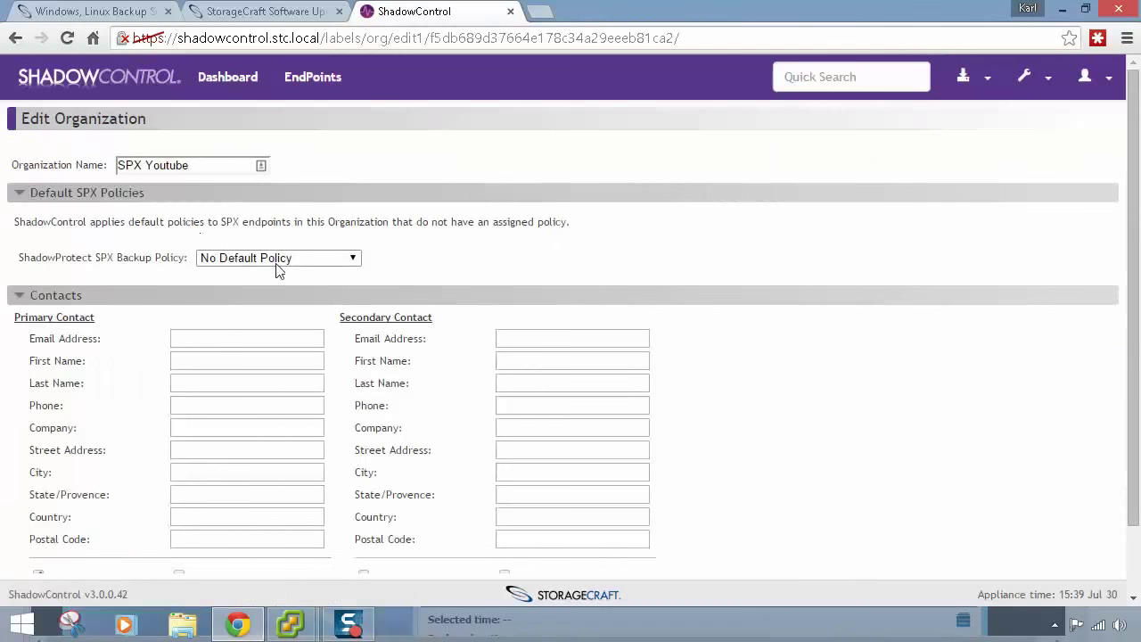
{"action": "left_click", "coordinate": [285, 260]}
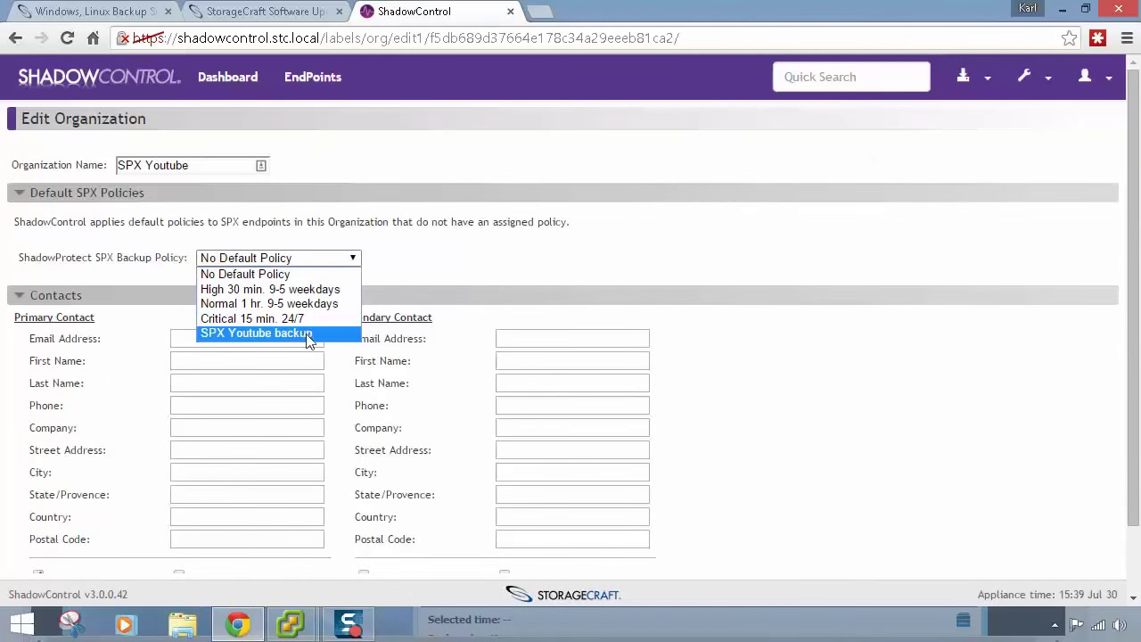
{"action": "left_click", "coordinate": [279, 333]}
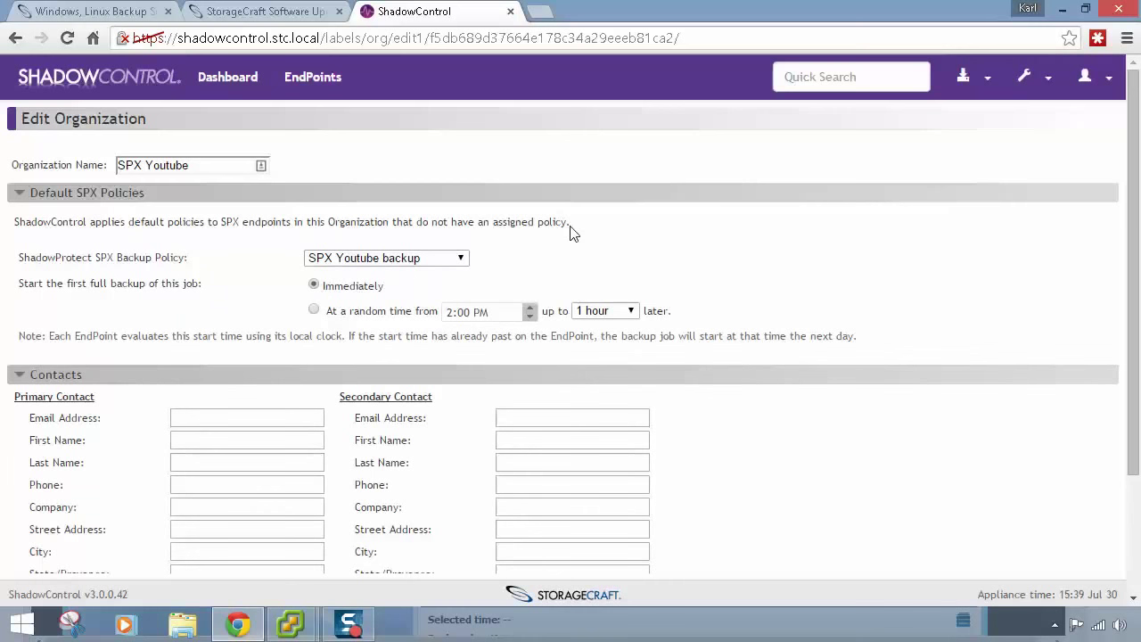
{"action": "scroll", "coordinate": [571, 234], "scroll_direction": "down", "scroll_amount": 2}
{"action": "scroll", "coordinate": [571, 234], "scroll_direction": "up", "scroll_amount": 2}
Set the first full backup's random start window to 12 hours, keep the start option at Immediately, and save the organization
{"action": "left_click", "coordinate": [596, 314]}
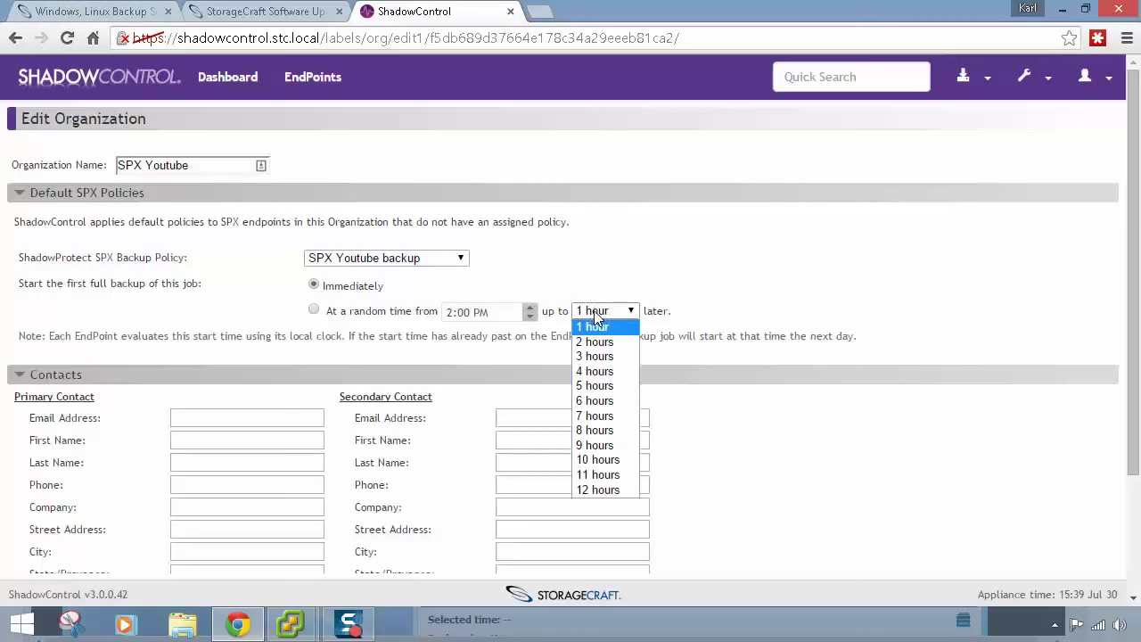
{"action": "left_click", "coordinate": [589, 505]}
{"action": "left_click", "coordinate": [615, 314]}
{"action": "left_click", "coordinate": [597, 490]}
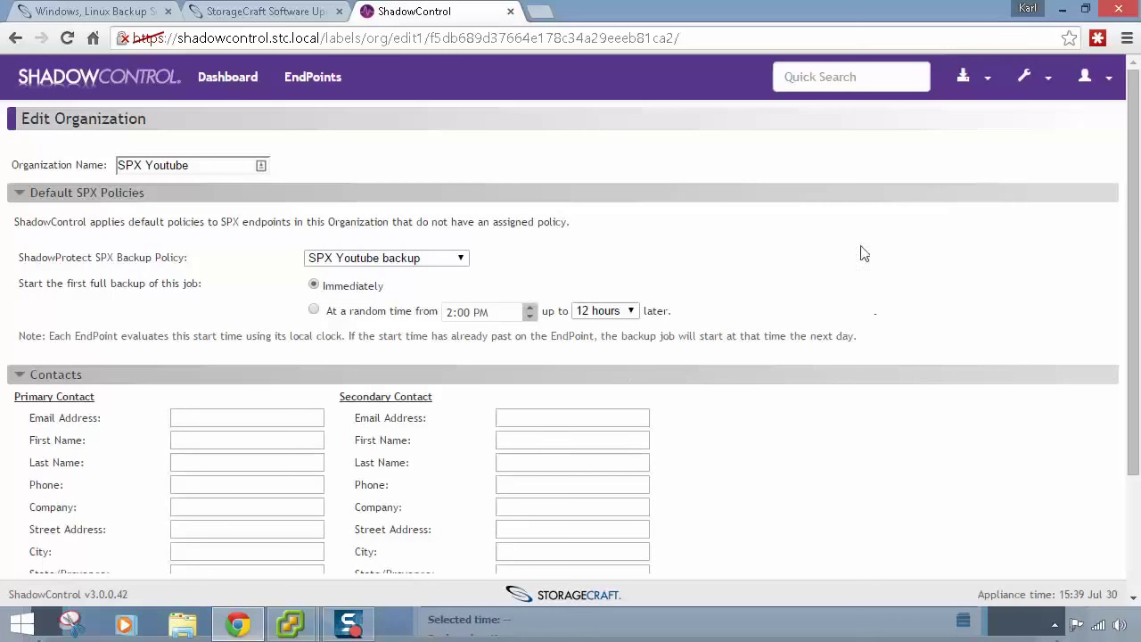
{"action": "double_click", "coordinate": [361, 286]}
{"action": "scroll", "coordinate": [415, 291], "scroll_direction": "down", "scroll_amount": 3}
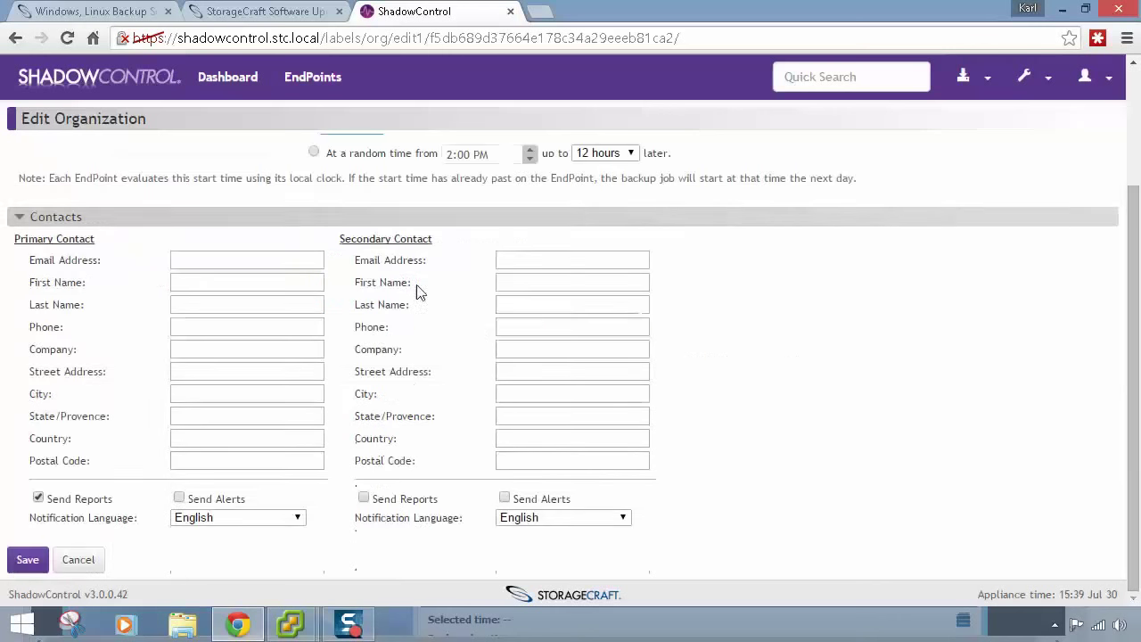
{"action": "left_click", "coordinate": [27, 559]}
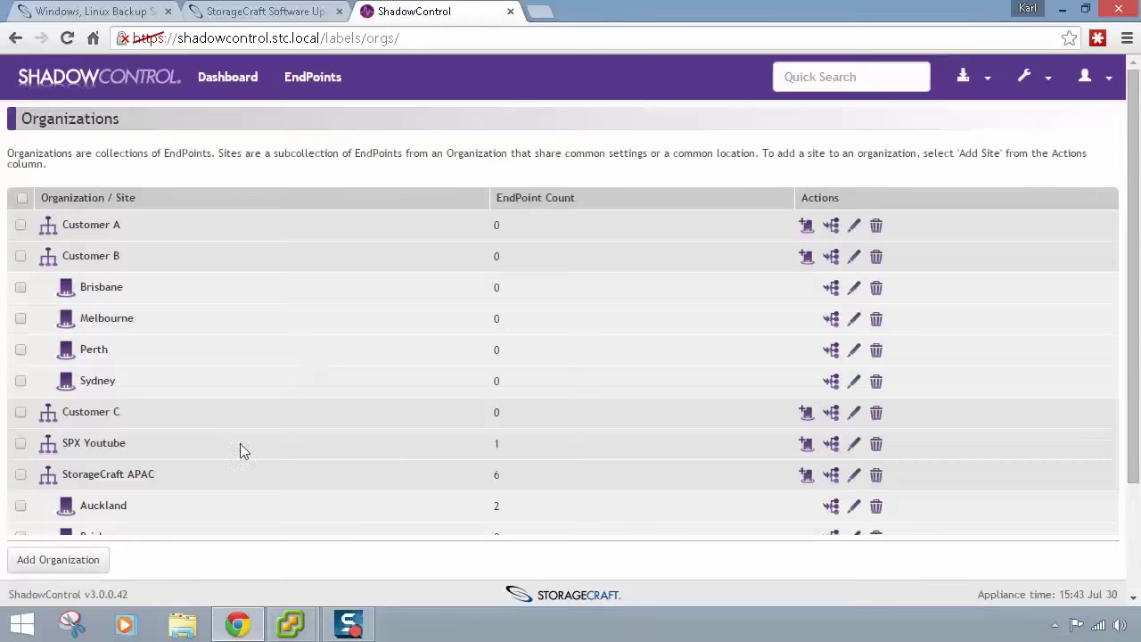
Switch to the rd01 virtual machine console in full screen and check the SPX Youtube backup job in ShadowProtect SPX
{"action": "double_click", "coordinate": [496, 443]}
{"action": "left_click", "coordinate": [291, 624]}
{"action": "left_click", "coordinate": [354, 554]}
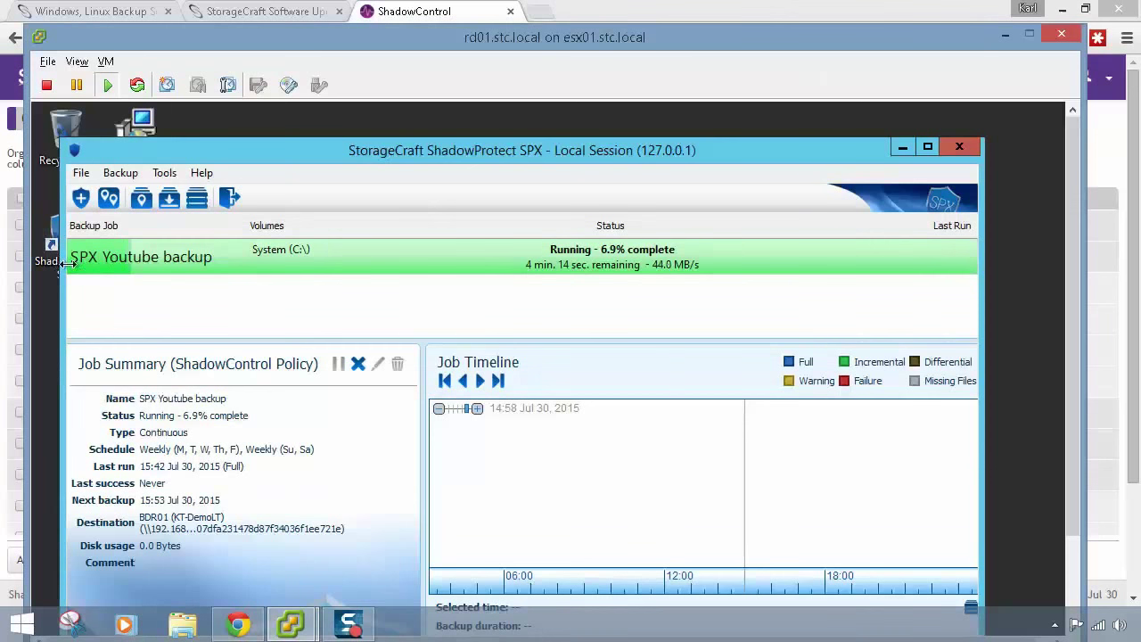
{"action": "left_click", "coordinate": [395, 127]}
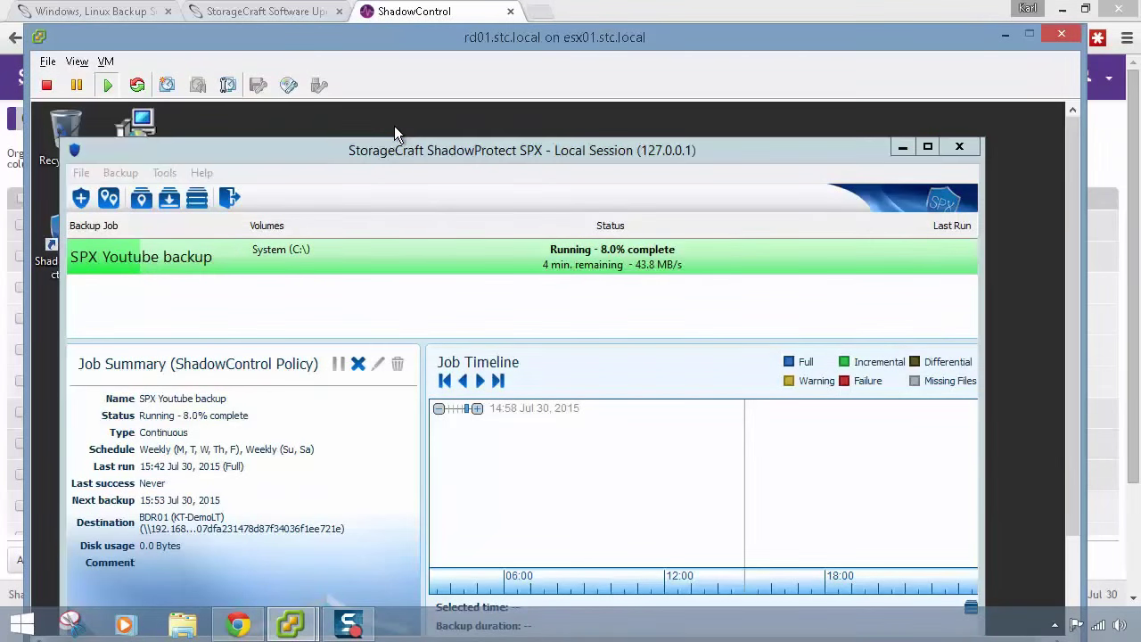
{"action": "key", "text": "ctrl+alt+Return"}
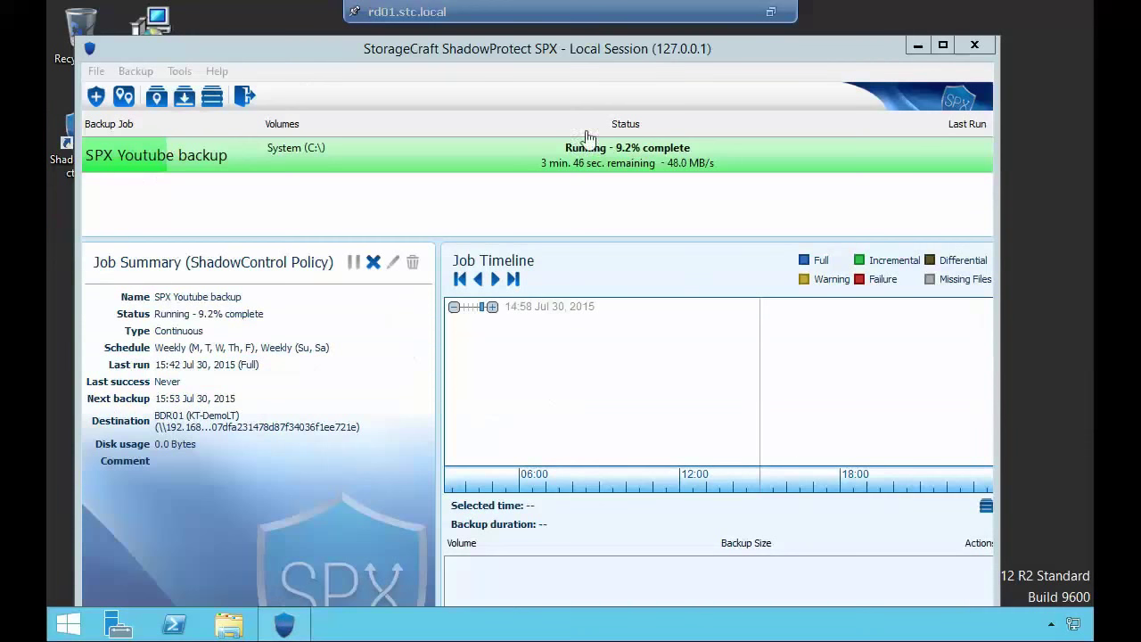
{"action": "left_click", "coordinate": [296, 150]}
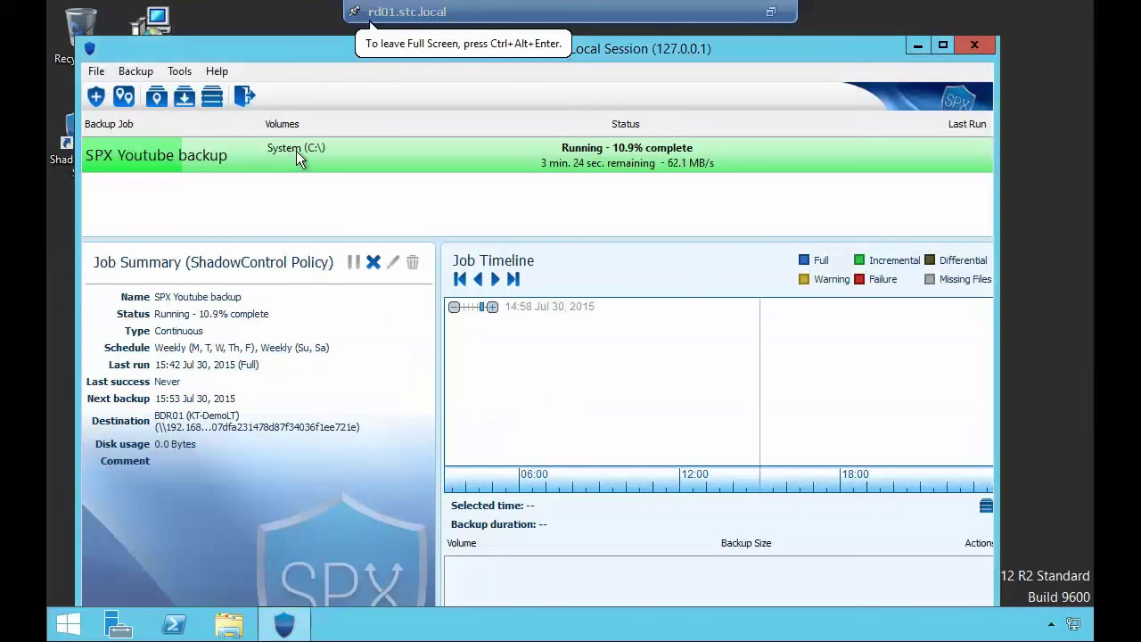
Try to stop the SPX Youtube backup job from the ShadowProtect SPX interface on rd01
{"action": "right_click", "coordinate": [359, 159]}
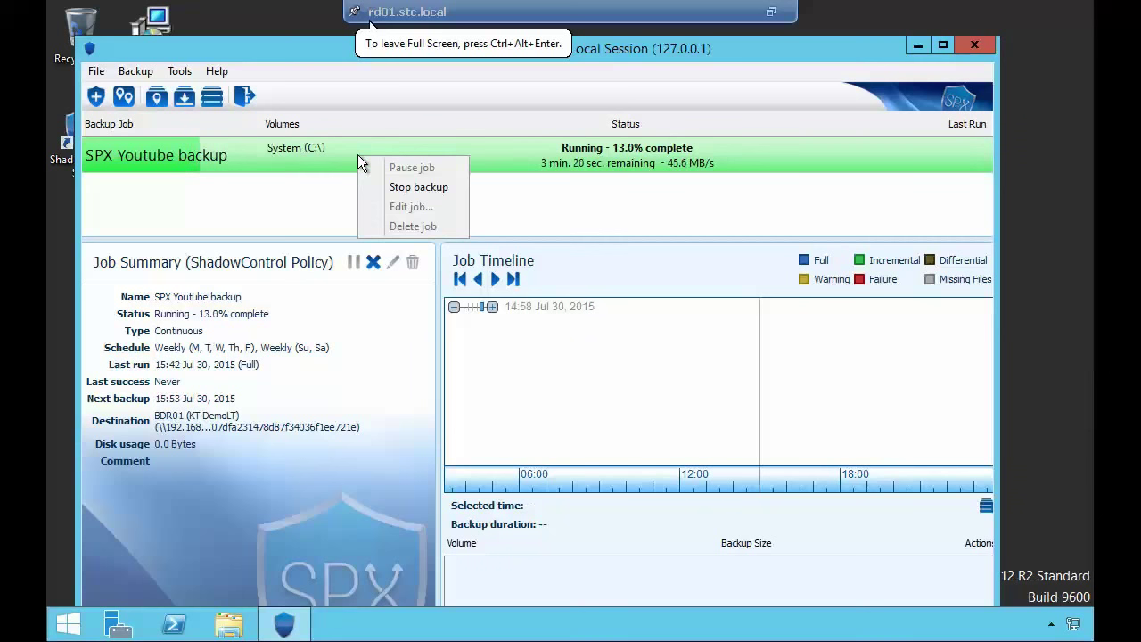
{"action": "left_click", "coordinate": [397, 187]}
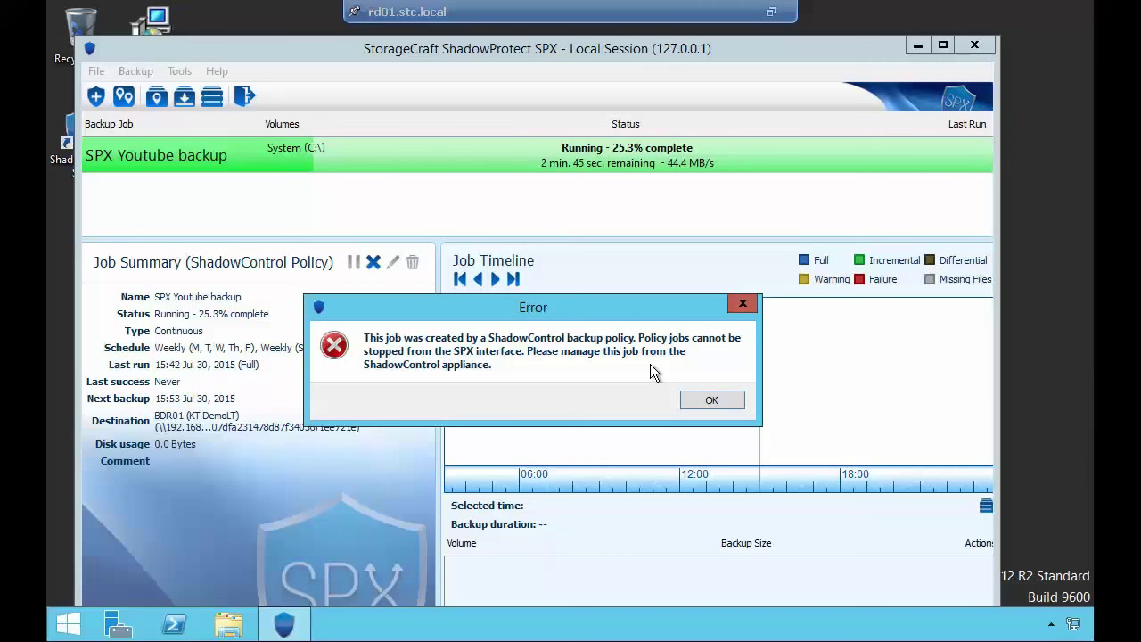
{"action": "left_click", "coordinate": [712, 401]}
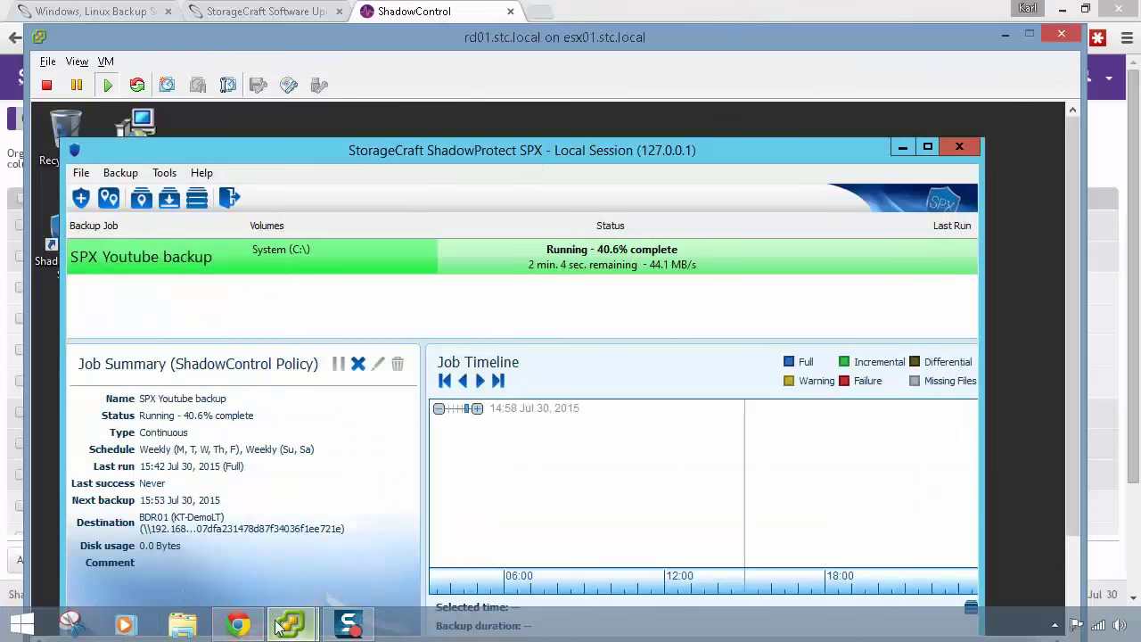
Return to ShadowControl in Chrome, open the rd01 endpoint of the SPX Youtube organization, and check its assigned backup policy
{"action": "left_click", "coordinate": [235, 626]}
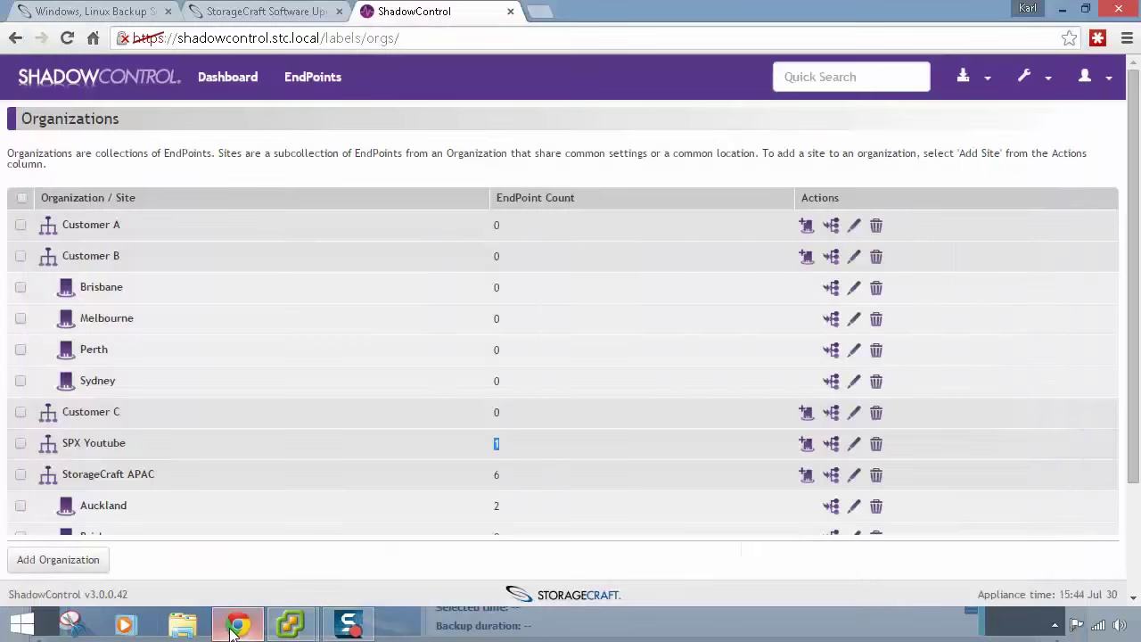
{"action": "left_click", "coordinate": [110, 443]}
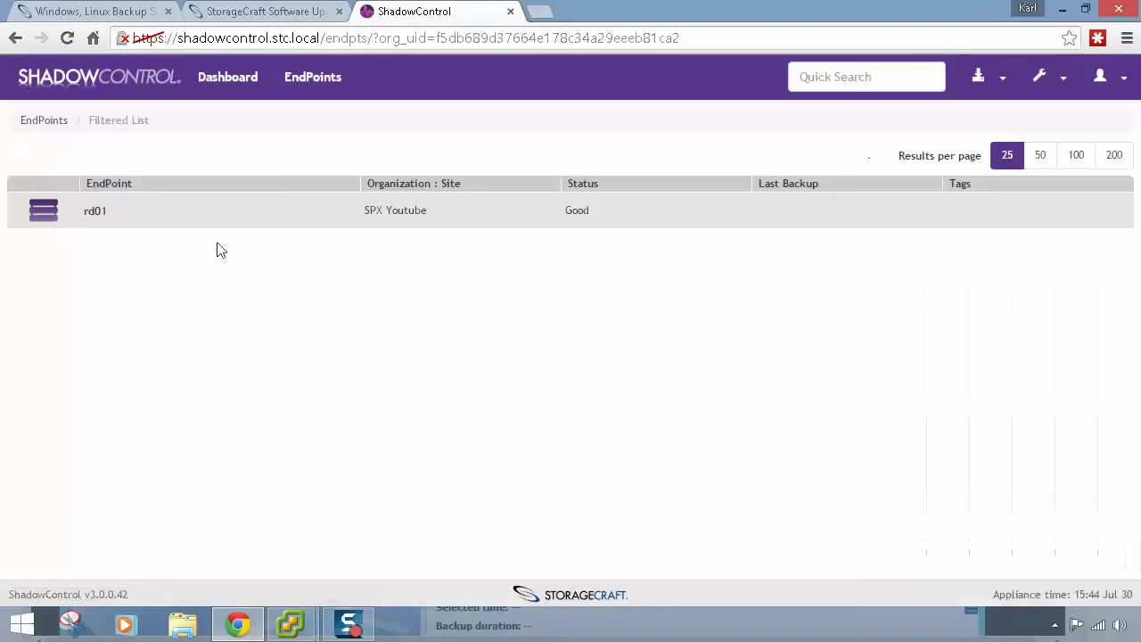
{"action": "left_click", "coordinate": [93, 214]}
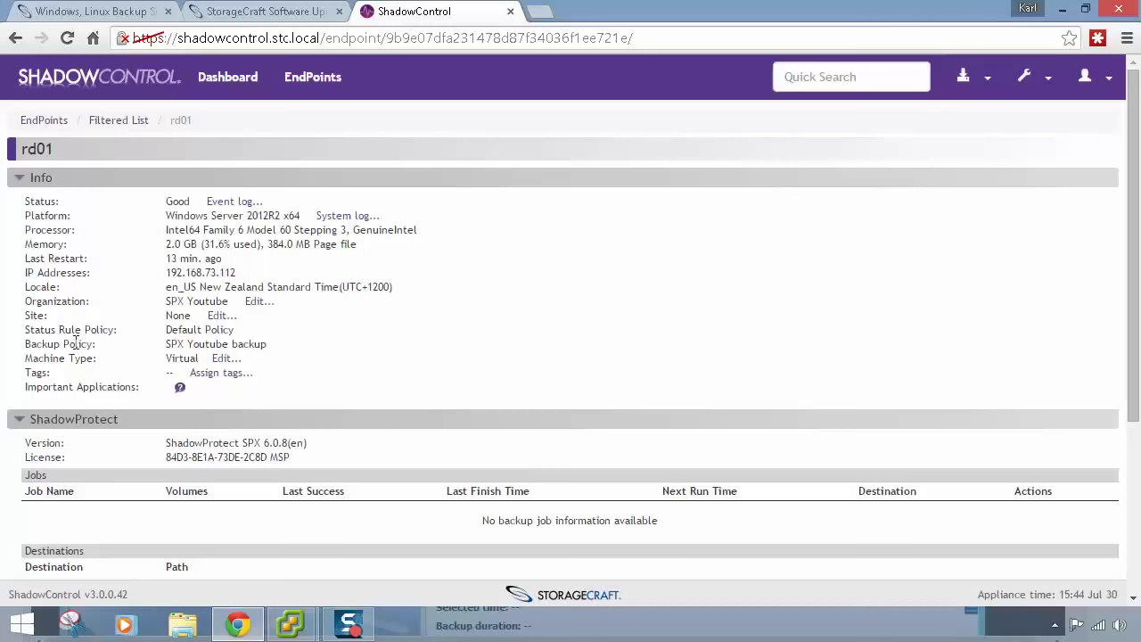
{"action": "left_click_drag", "start_coordinate": [29, 343], "coordinate": [264, 341]}
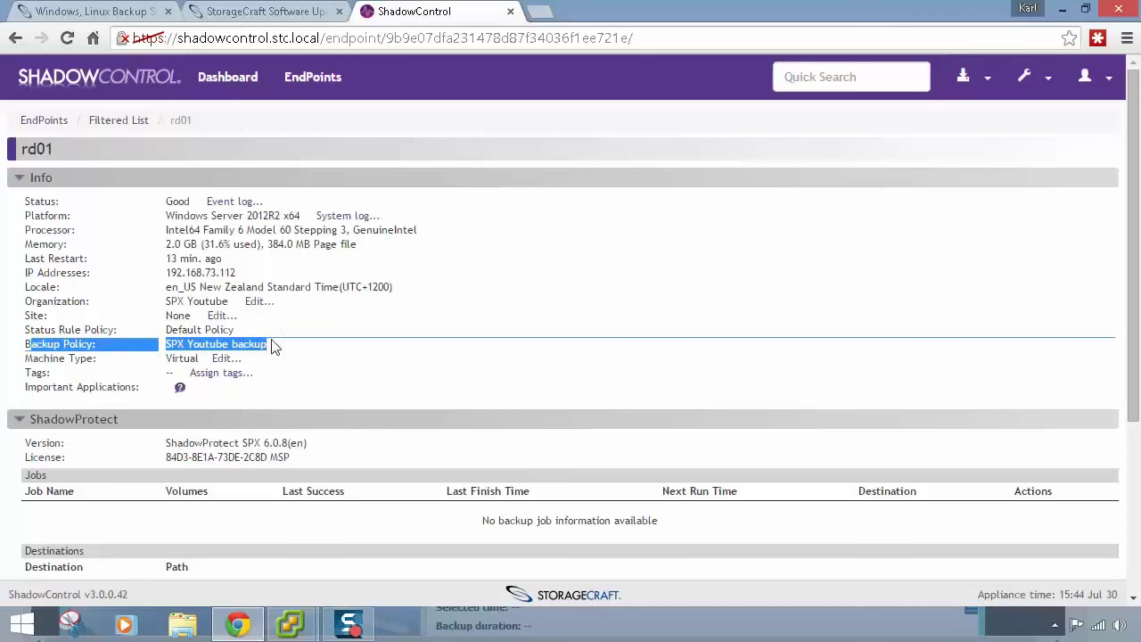
{"action": "left_click", "coordinate": [277, 348]}
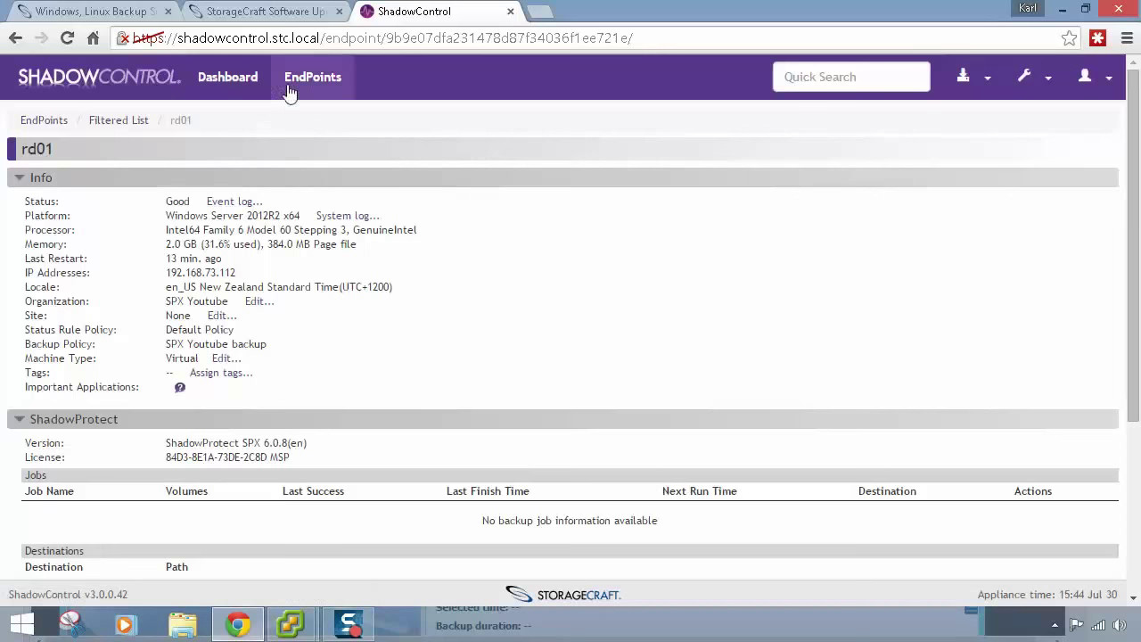
Review the status and last backup of all endpoints in the full EndPoints list
{"action": "left_click", "coordinate": [317, 79]}
{"action": "scroll", "coordinate": [140, 170], "scroll_direction": "down", "scroll_amount": 1}
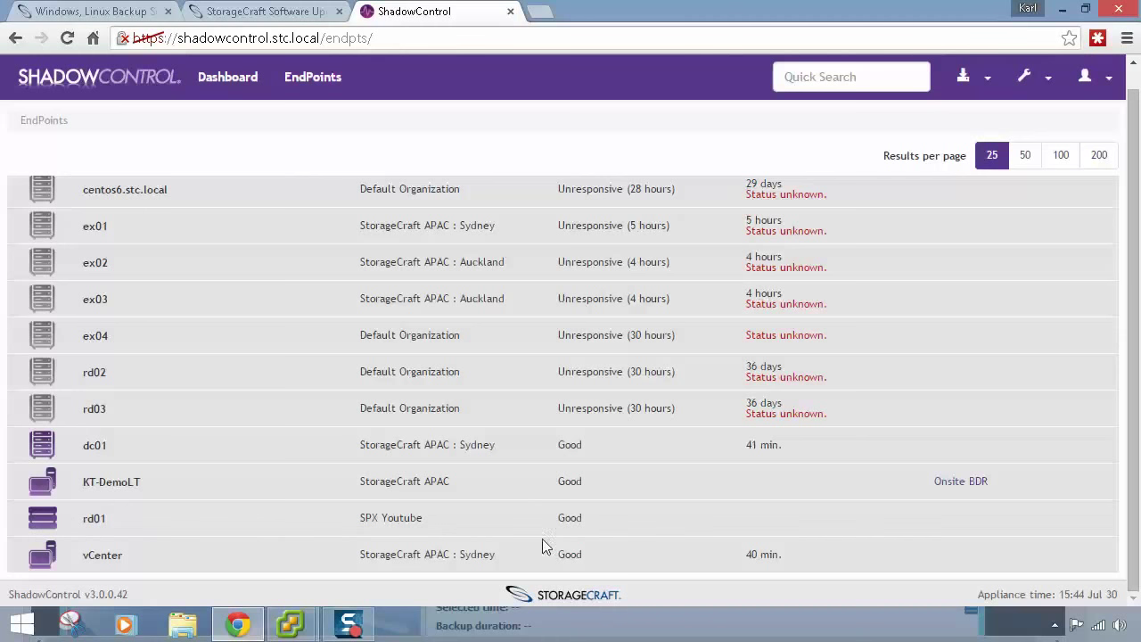
{"action": "scroll", "coordinate": [630, 450], "scroll_direction": "up", "scroll_amount": 1}
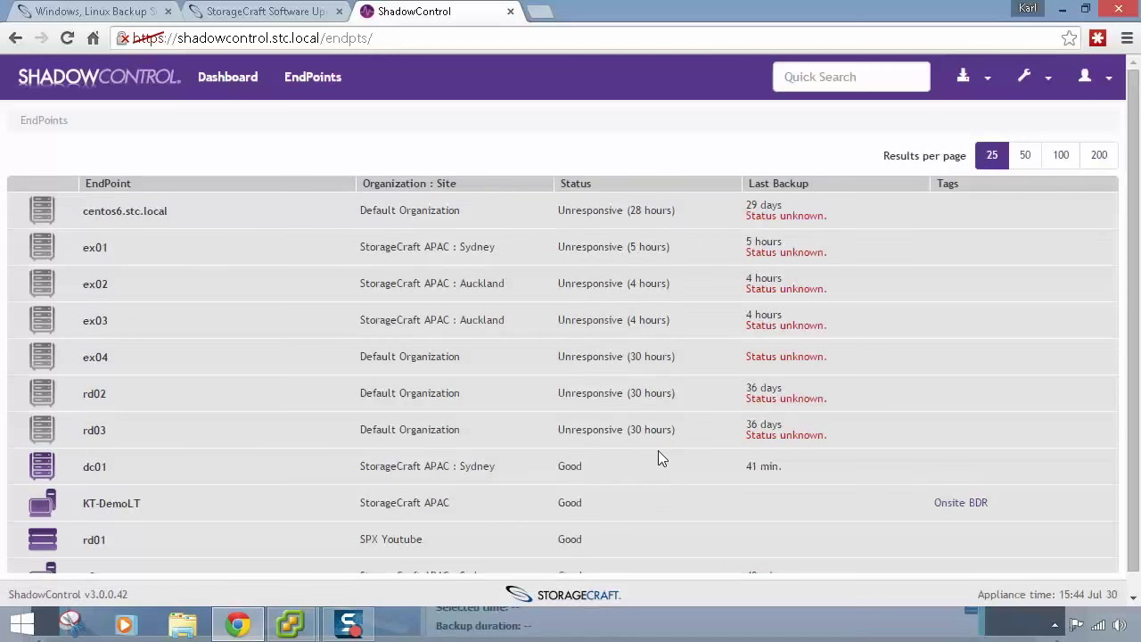
Open VM Deployment and examine the clients discovered through vCenter.stc.local
{"action": "left_click", "coordinate": [961, 80]}
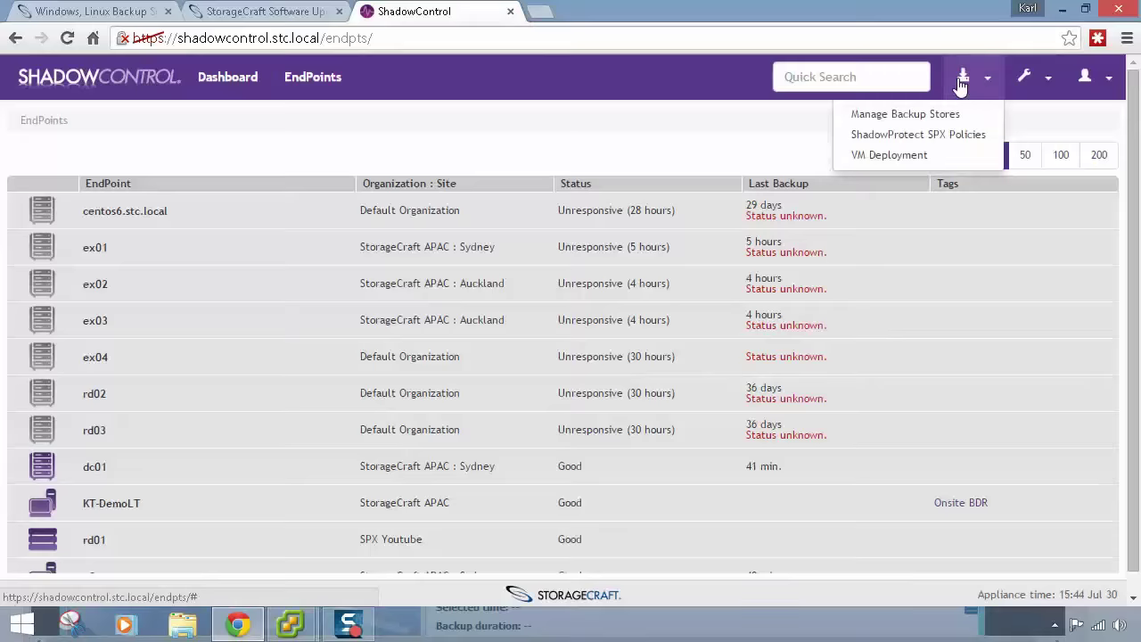
{"action": "left_click", "coordinate": [923, 155]}
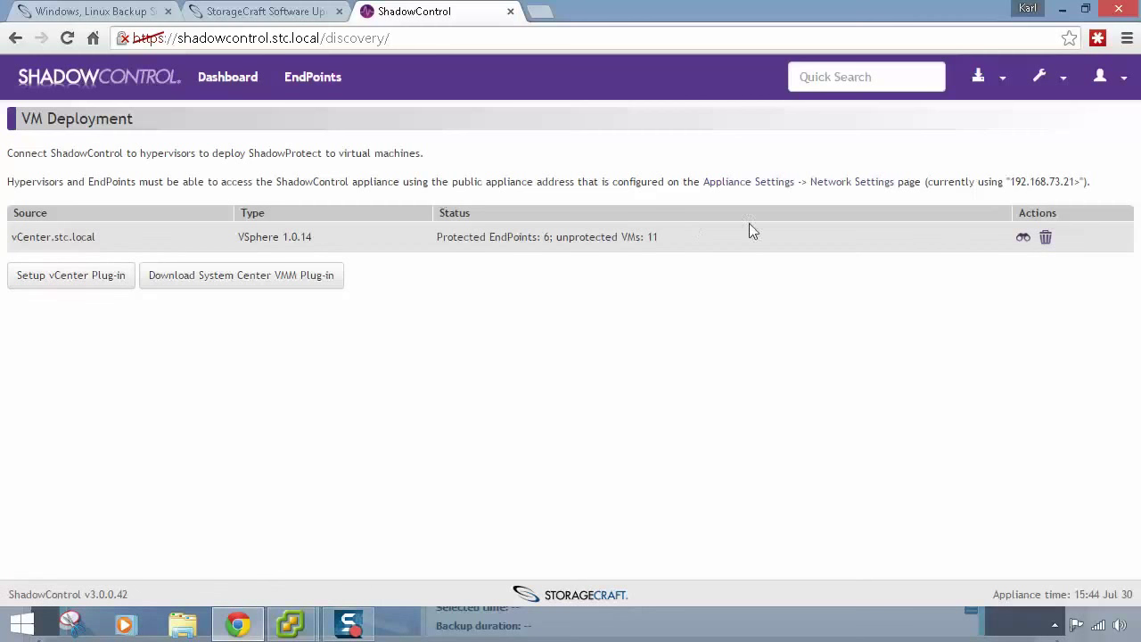
{"action": "left_click", "coordinate": [1022, 238]}
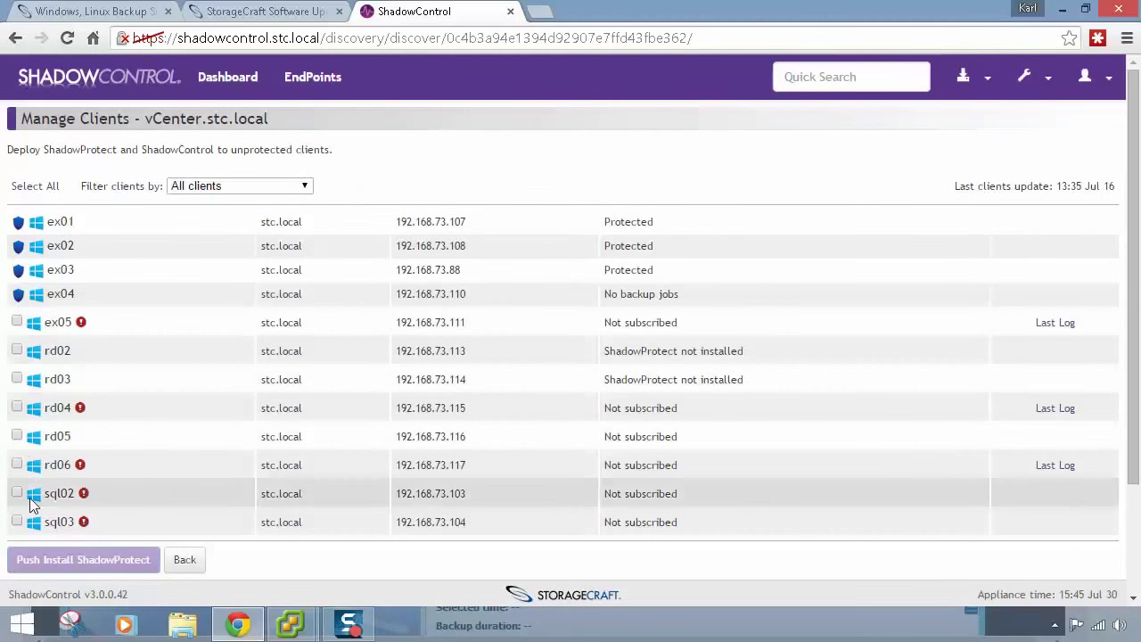
Open the vSphere Web Client at vcenter.stc.local in a new browser tab, proceeding past the certificate warning to the login page
{"action": "left_click", "coordinate": [540, 12]}
{"action": "left_click", "coordinate": [745, 72]}
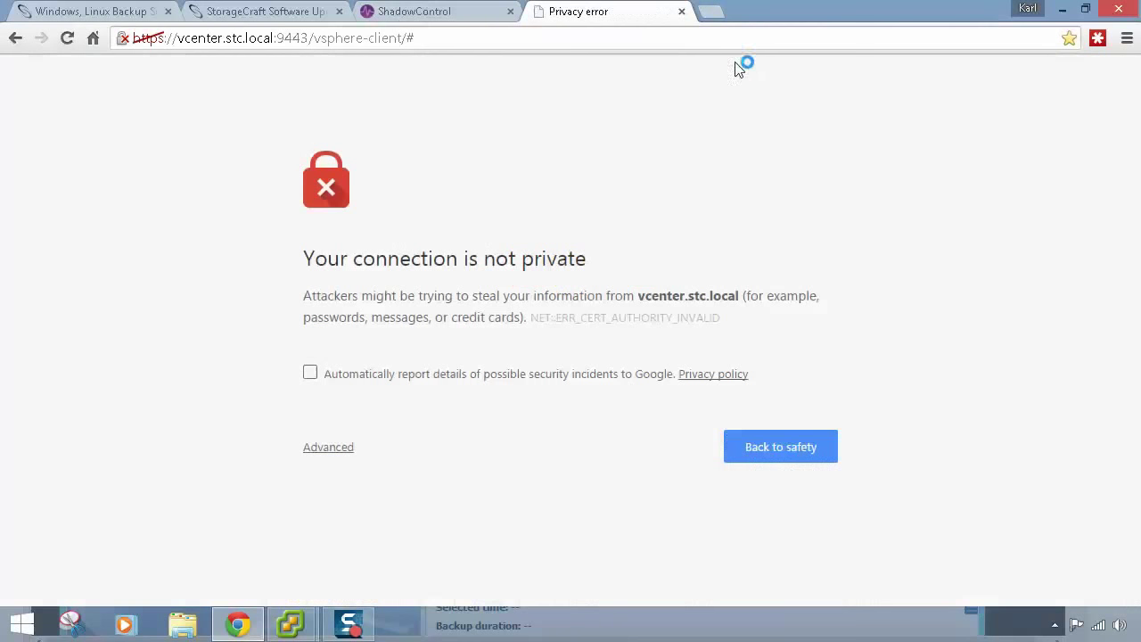
{"action": "left_click", "coordinate": [339, 448]}
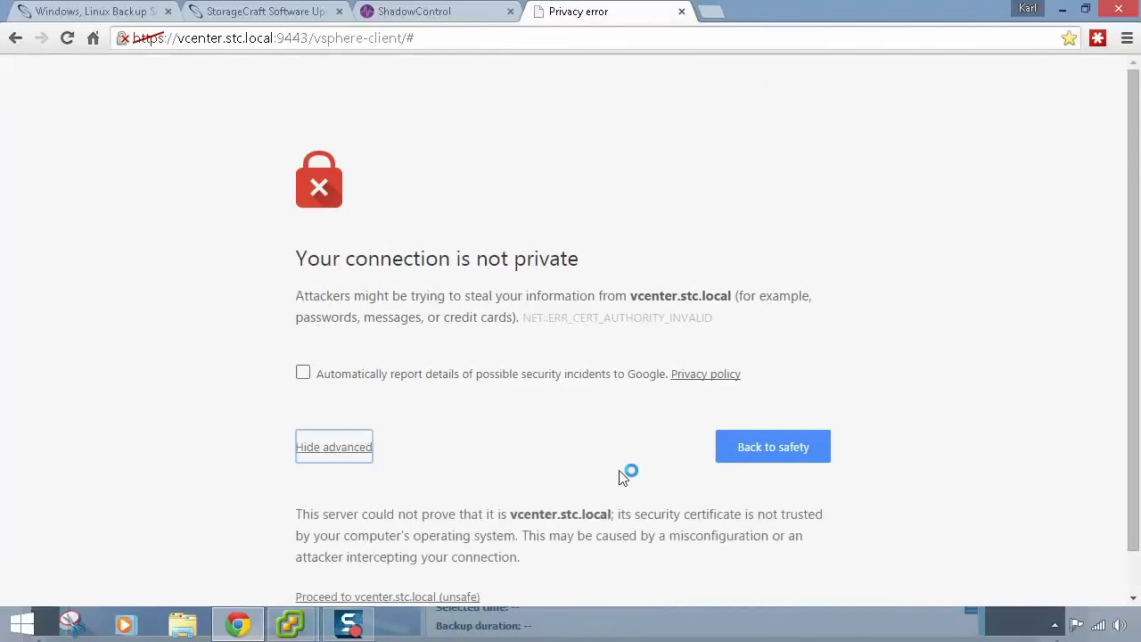
{"action": "scroll", "coordinate": [624, 474], "scroll_direction": "down", "scroll_amount": 1}
{"action": "left_click", "coordinate": [397, 552]}
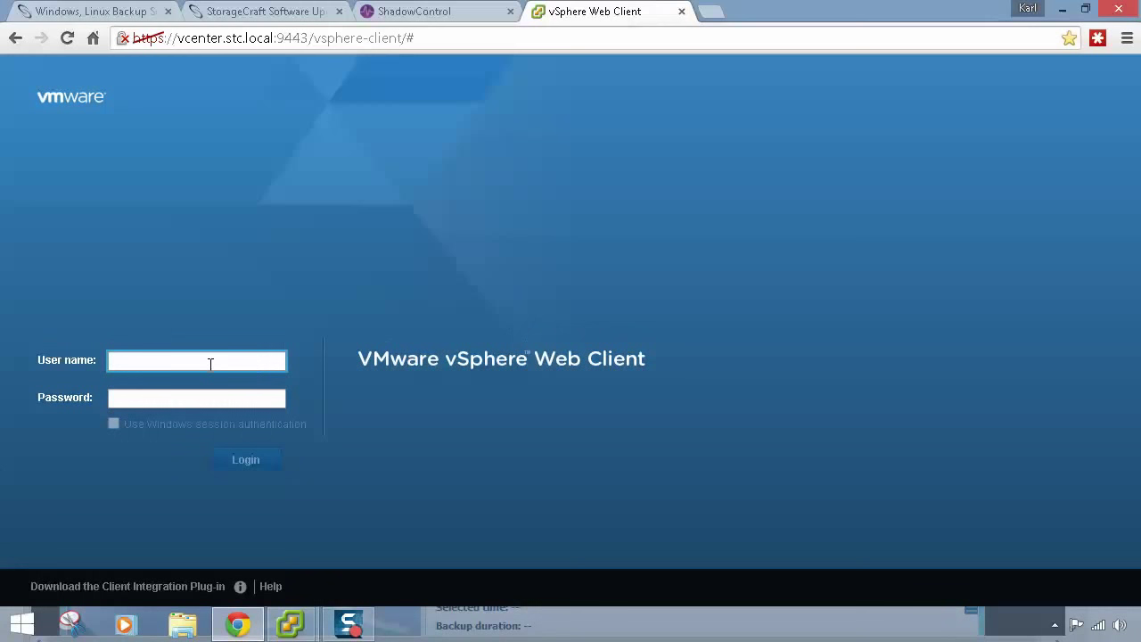
Log in to the vSphere Web Client as stc\admin with the account password
{"action": "type", "text": "stc\\admin"}
{"action": "key", "text": "Tab"}
{"action": "type", "text": "***"}
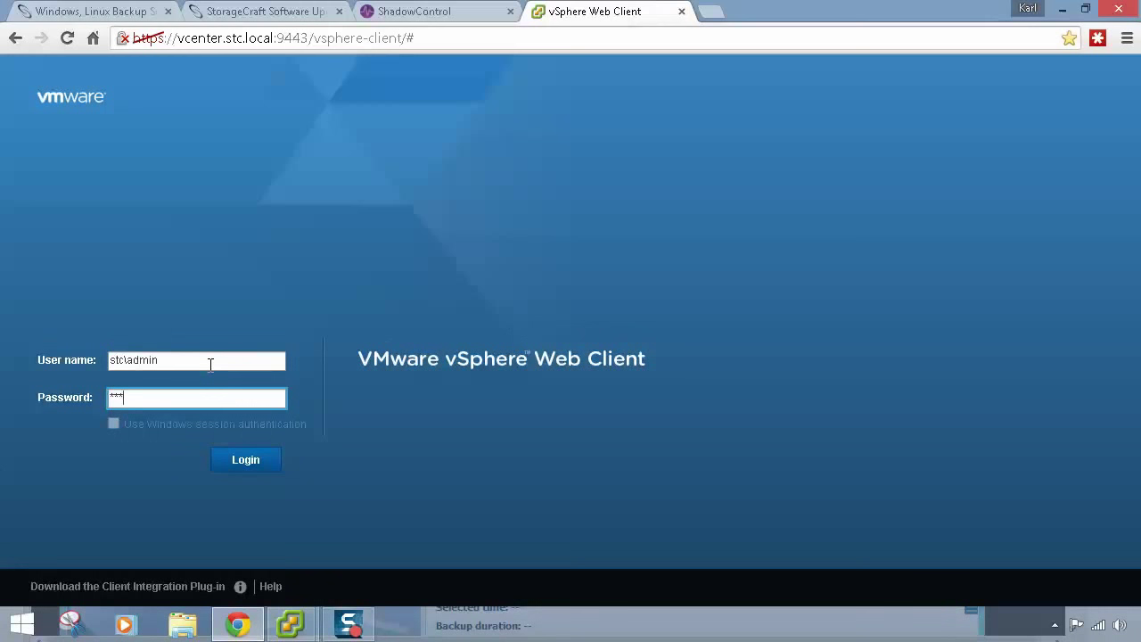
{"action": "key", "text": "Return"}
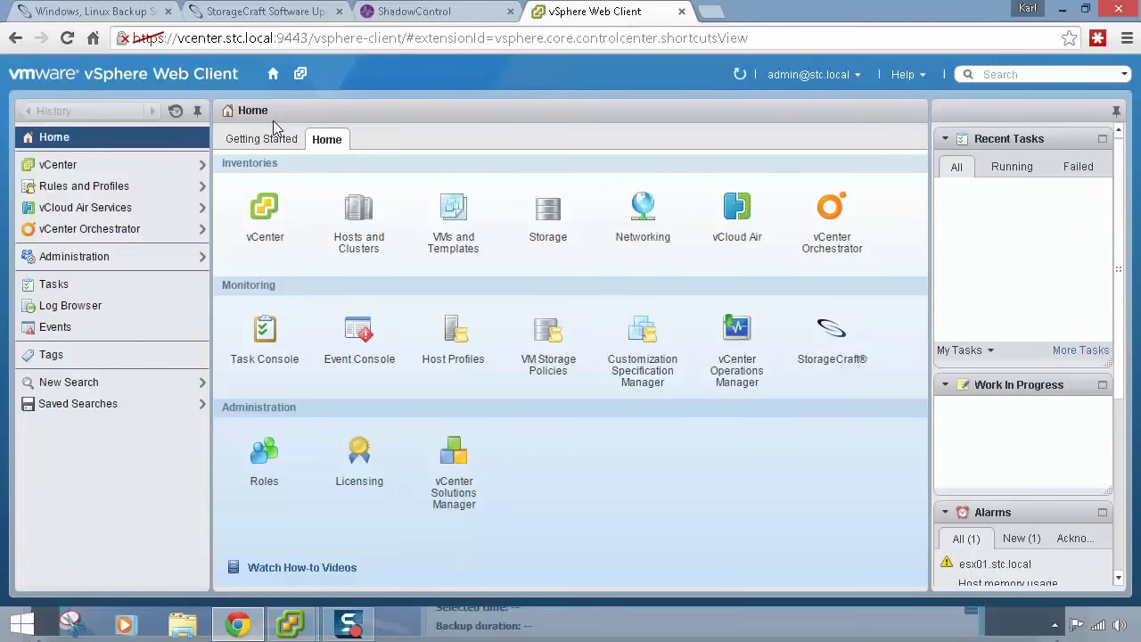
Open the StorageCraft plug-in's ShadowProtect Summary and view its virtual machine protection and job success for the vCenter.stc.local server
{"action": "left_click", "coordinate": [831, 330]}
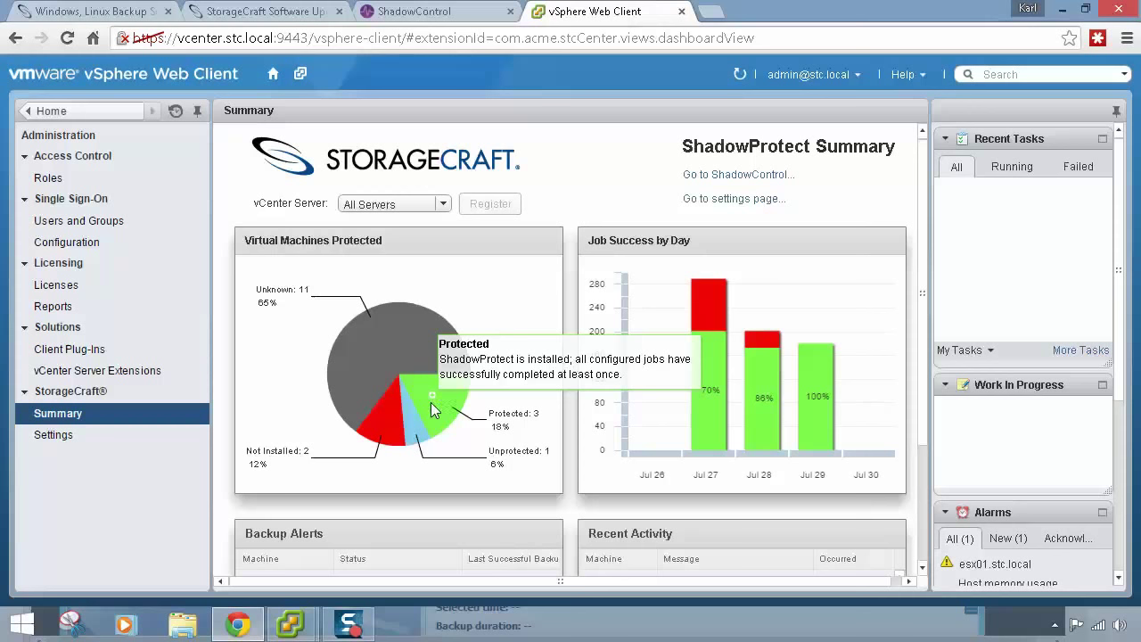
{"action": "left_click", "coordinate": [414, 210]}
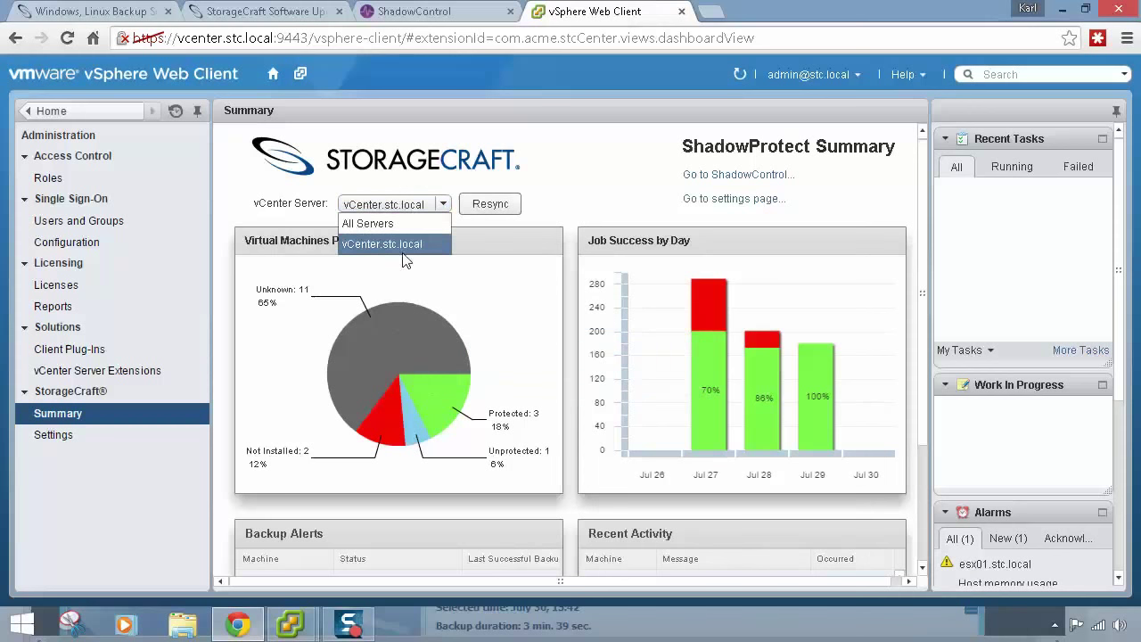
{"action": "left_click", "coordinate": [419, 253]}
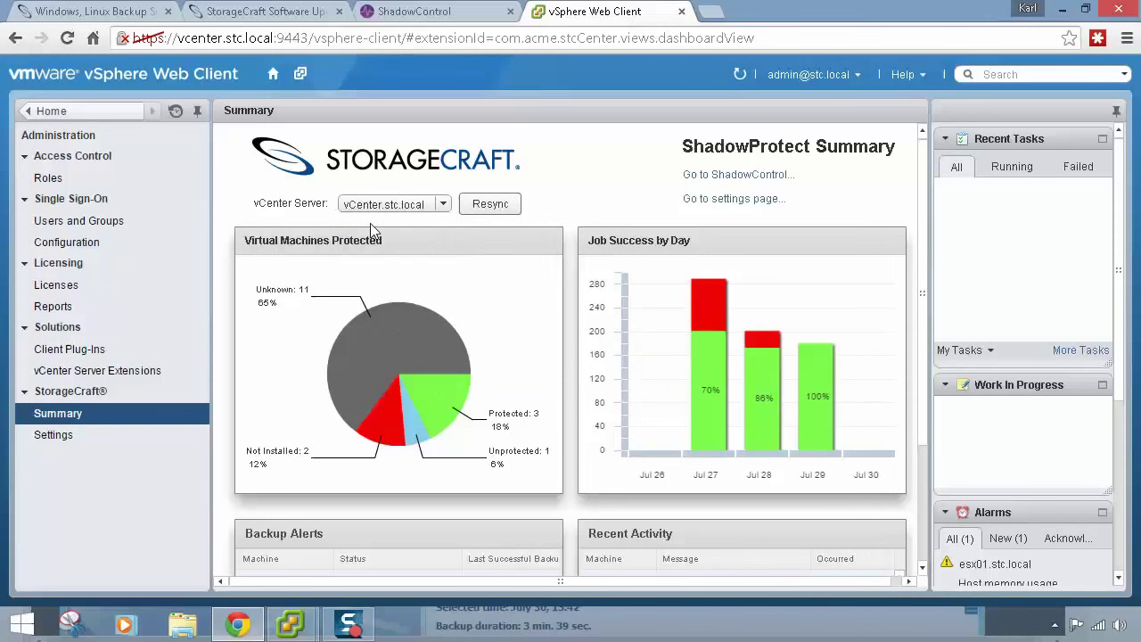
Return to the ShadowControl dashboard and bring up the list of administration and settings options
{"action": "left_click", "coordinate": [471, 9]}
{"action": "left_click", "coordinate": [219, 78]}
{"action": "left_click", "coordinate": [1035, 78]}
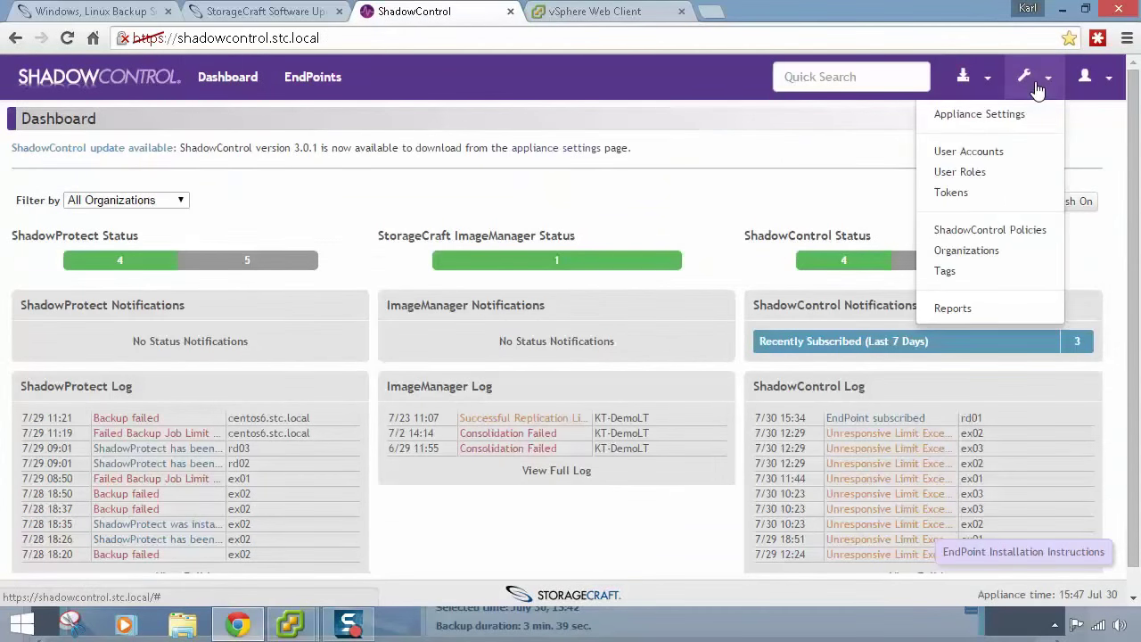